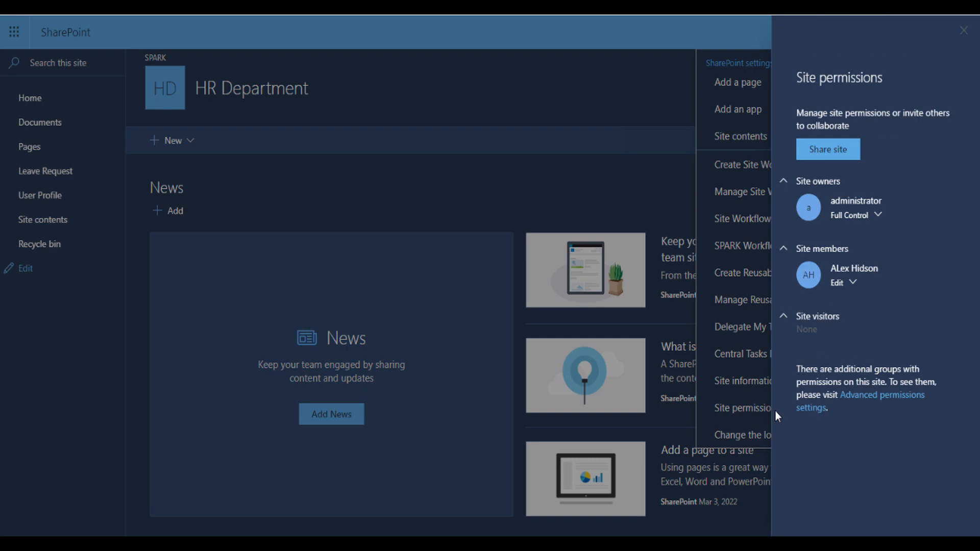
Review the HR Department site's group permission levels, then open the Leave Request list
{"action": "left_click", "coordinate": [861, 401]}
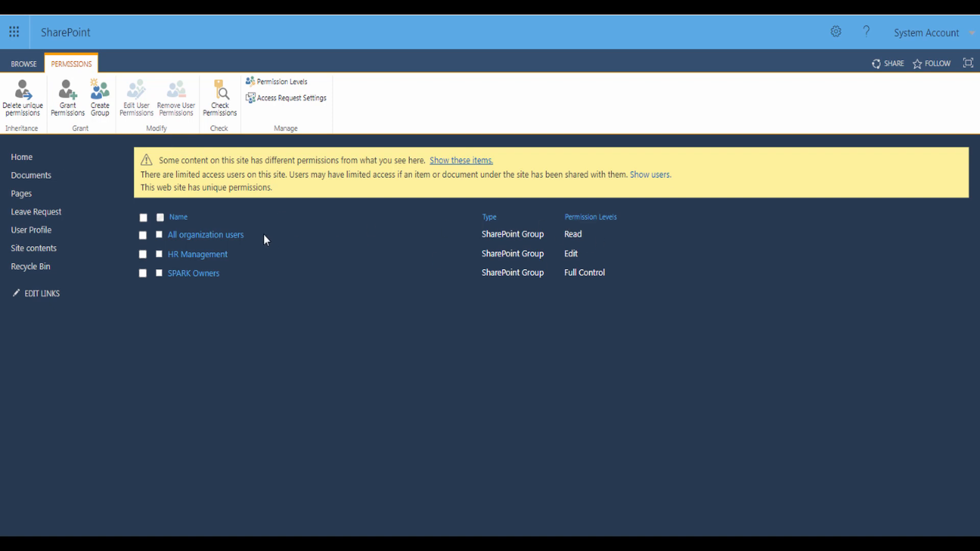
{"action": "left_click", "coordinate": [45, 219]}
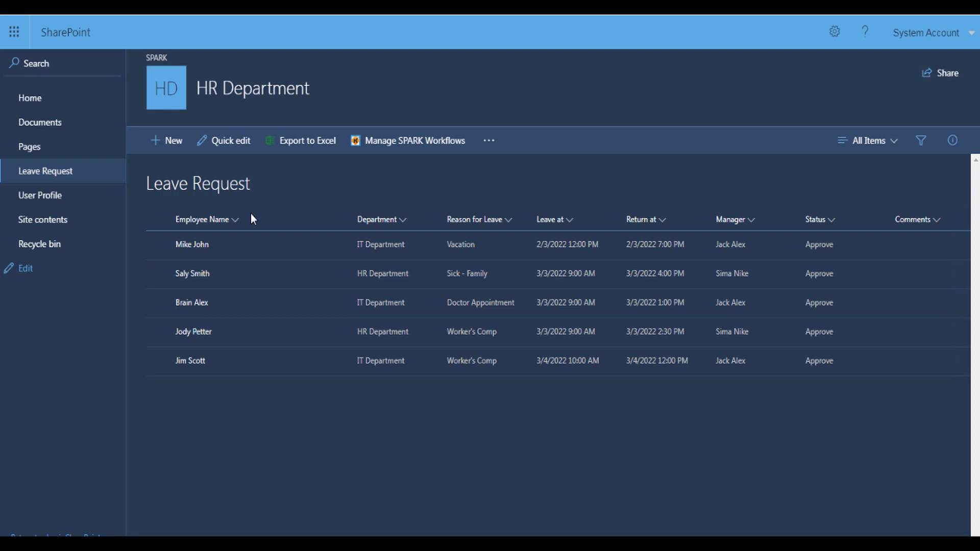
{"action": "left_click", "coordinate": [48, 200]}
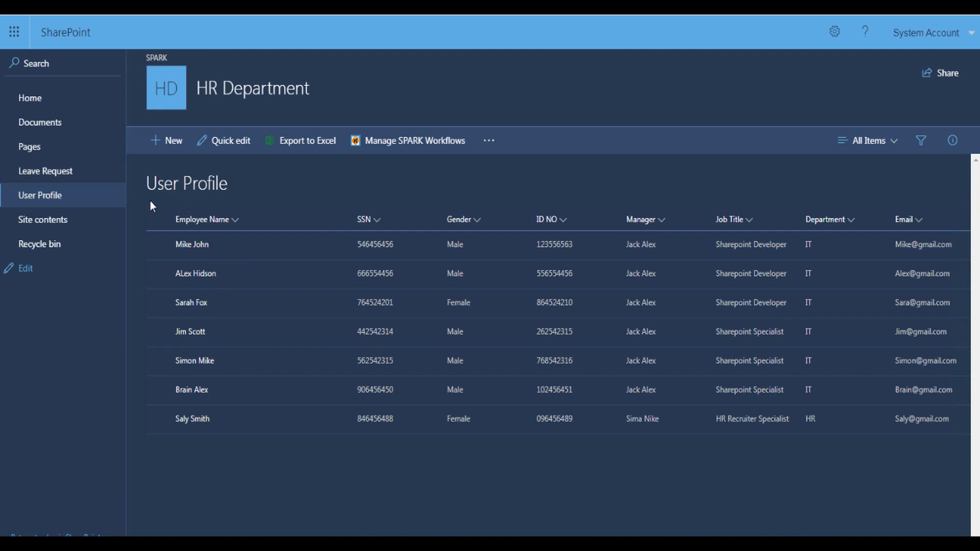
{"action": "left_click", "coordinate": [59, 177]}
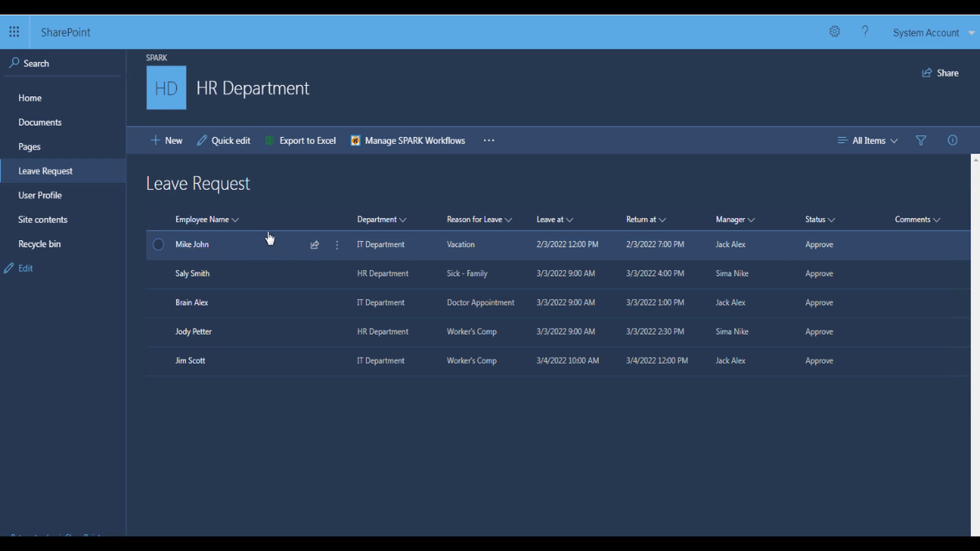
Open the vacation leave item's advanced permissions page via Share and Manage Access
{"action": "left_click", "coordinate": [161, 244]}
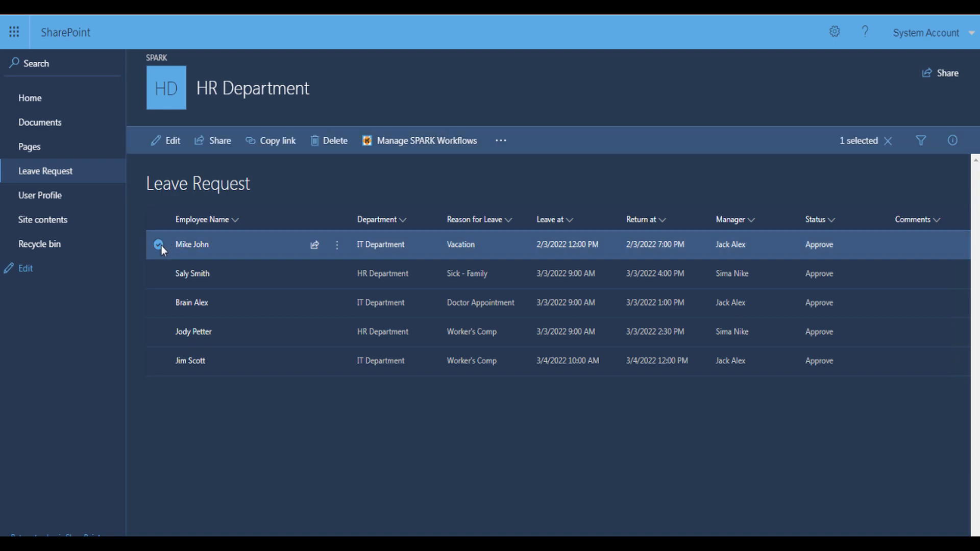
{"action": "left_click", "coordinate": [337, 246]}
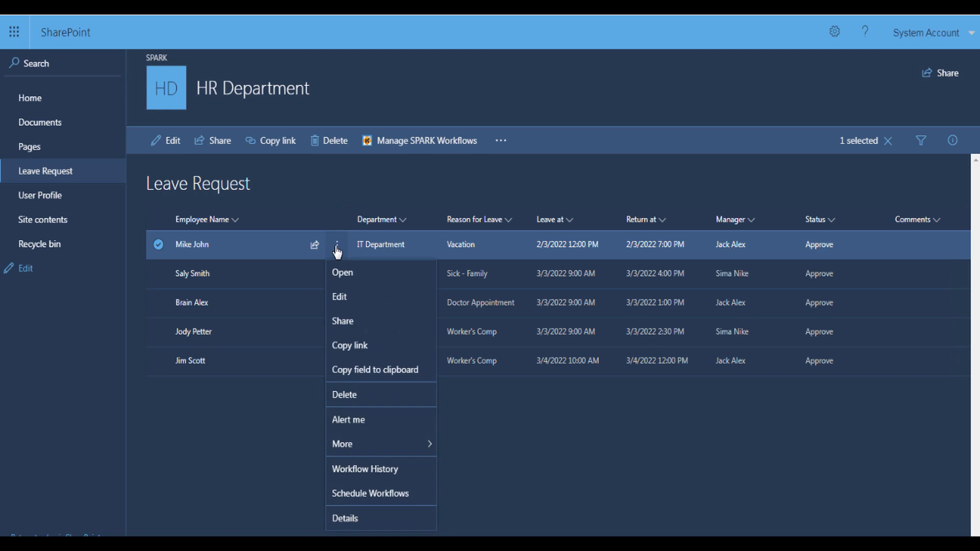
{"action": "left_click", "coordinate": [338, 320]}
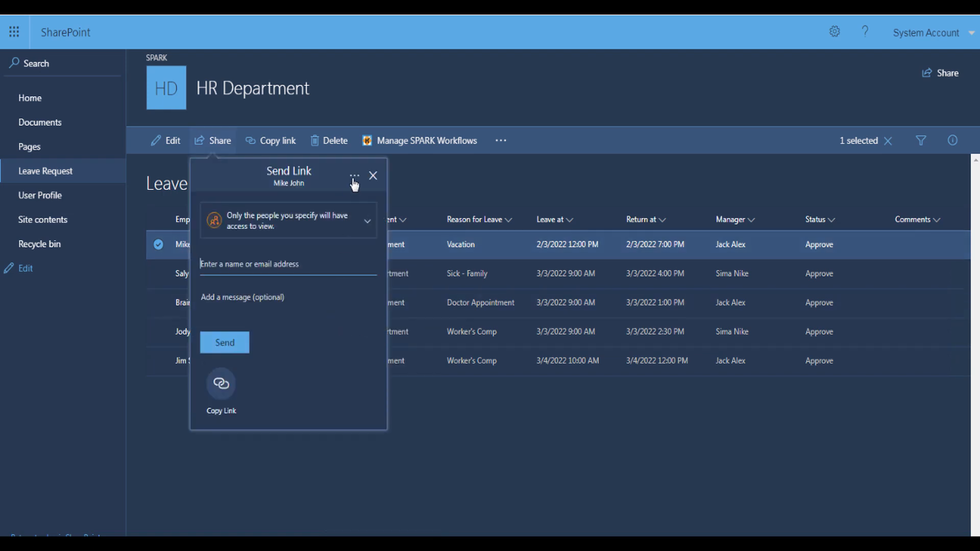
{"action": "left_click", "coordinate": [354, 179]}
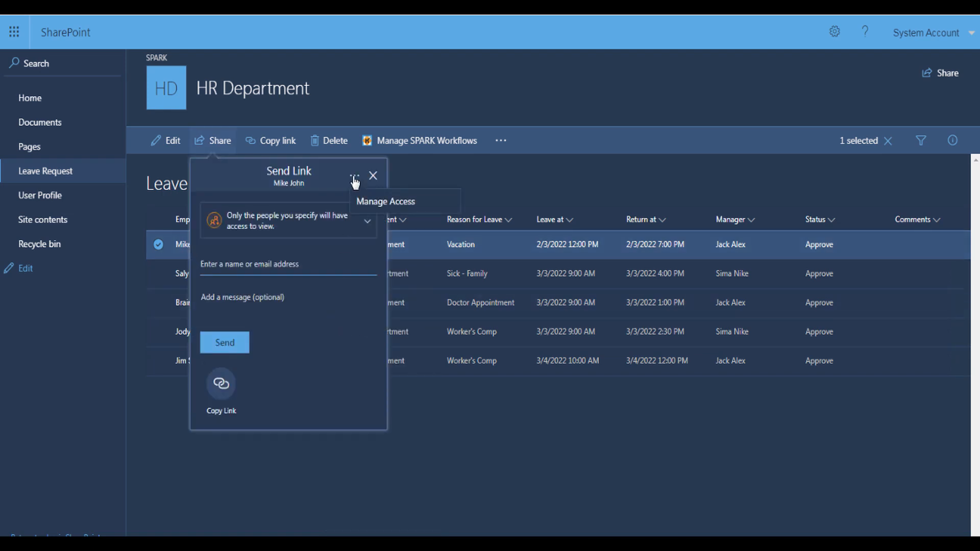
{"action": "left_click", "coordinate": [370, 204]}
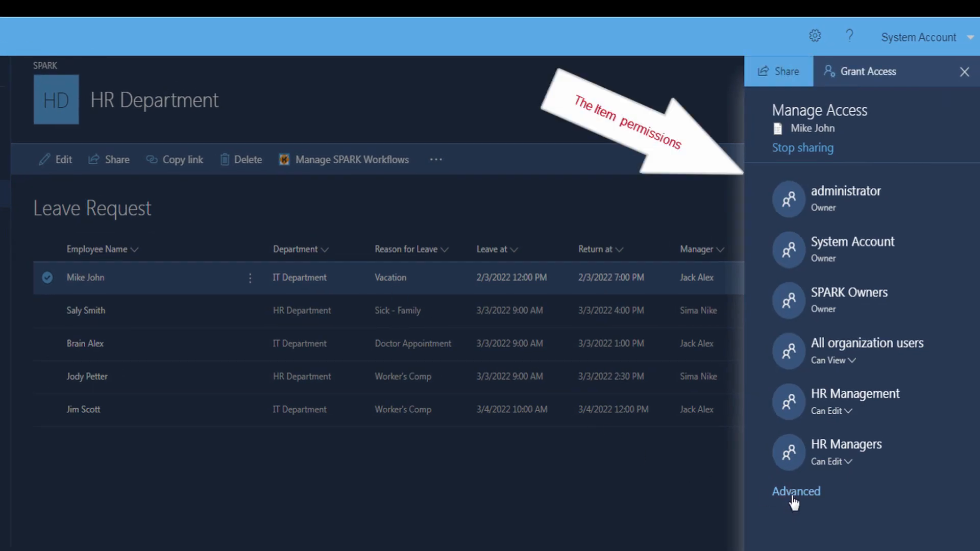
{"action": "left_click", "coordinate": [795, 494]}
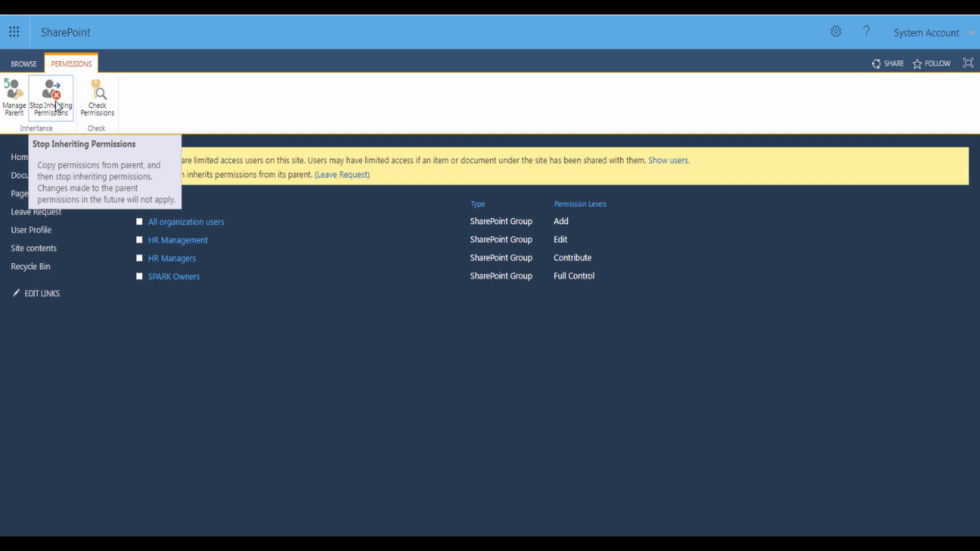
Break permission inheritance on the leave item and remove All organization users from it
{"action": "left_click", "coordinate": [56, 106]}
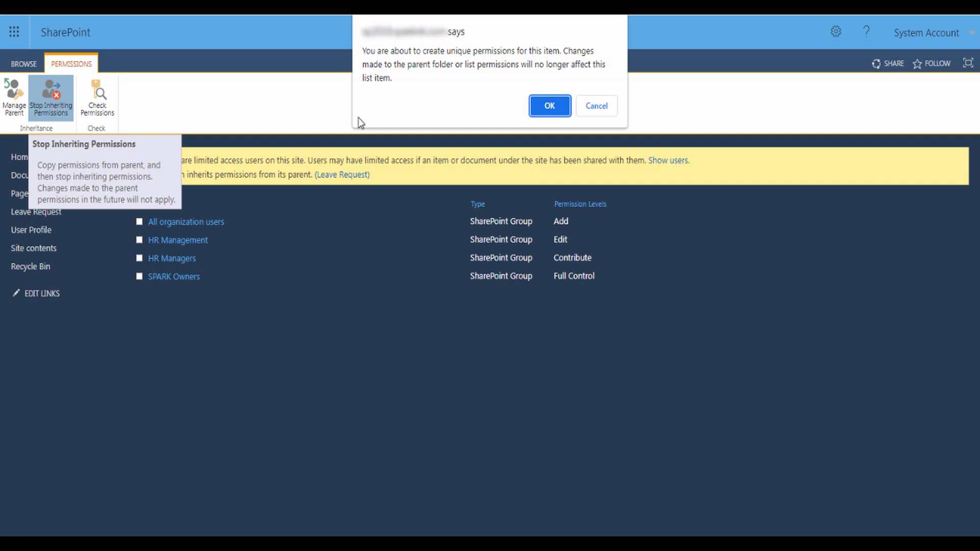
{"action": "left_click", "coordinate": [538, 108]}
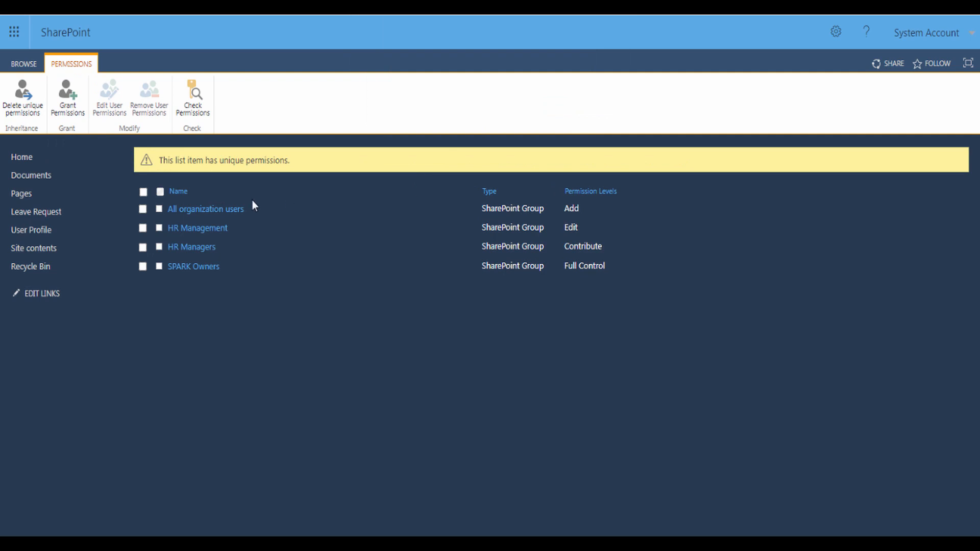
{"action": "left_click", "coordinate": [143, 209]}
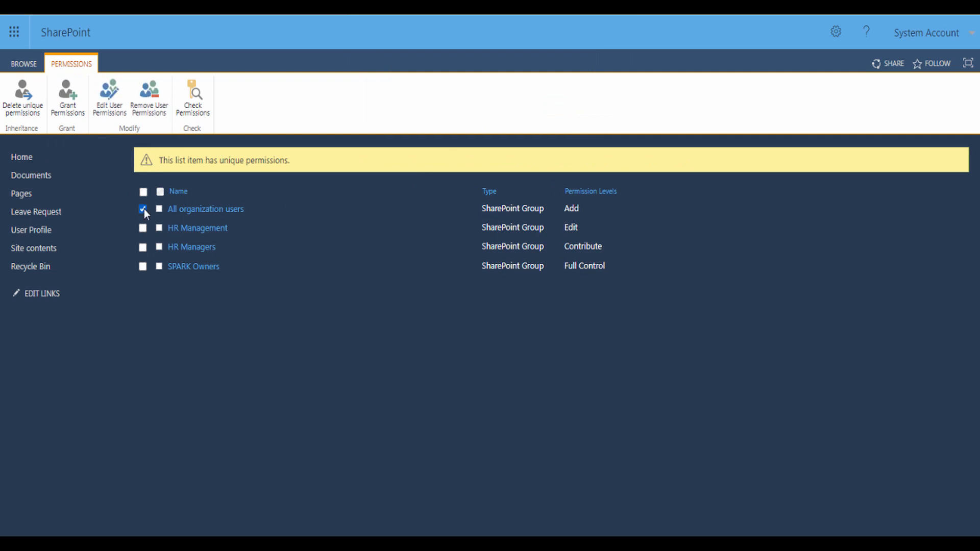
{"action": "left_click", "coordinate": [149, 97]}
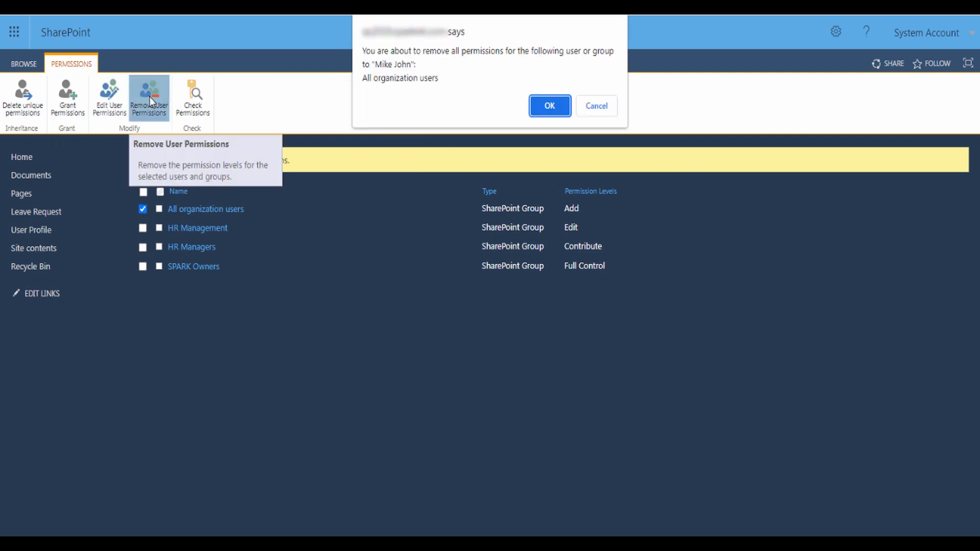
{"action": "left_click", "coordinate": [544, 111]}
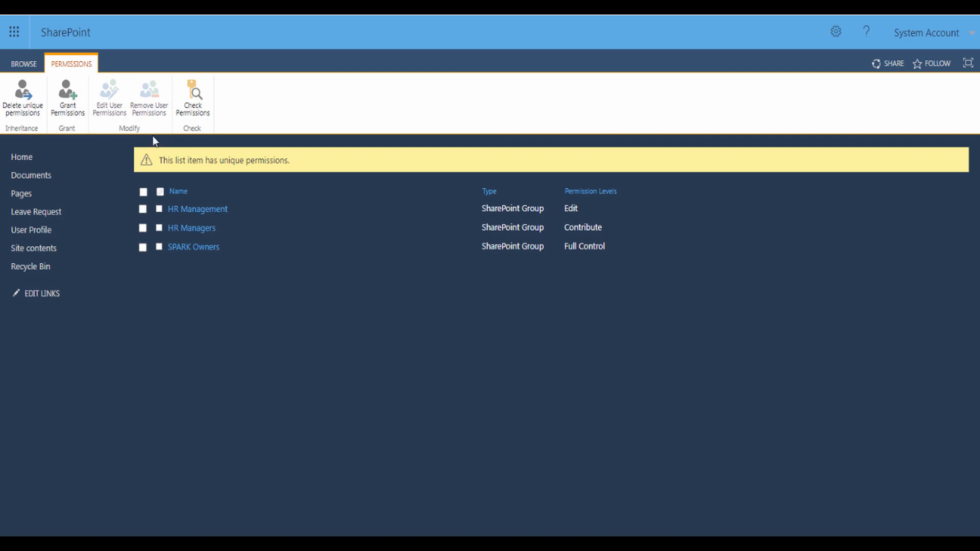
{"action": "left_click", "coordinate": [69, 102]}
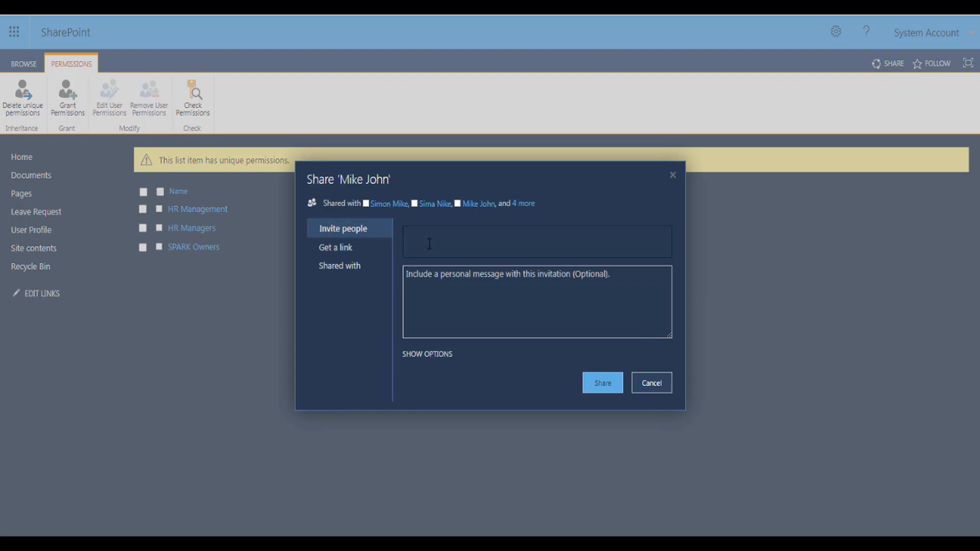
Share the leave item with the requesting employee at the Read permission level
{"action": "left_click", "coordinate": [429, 244]}
{"action": "type", "text": "Mi"}
{"action": "left_click", "coordinate": [428, 271]}
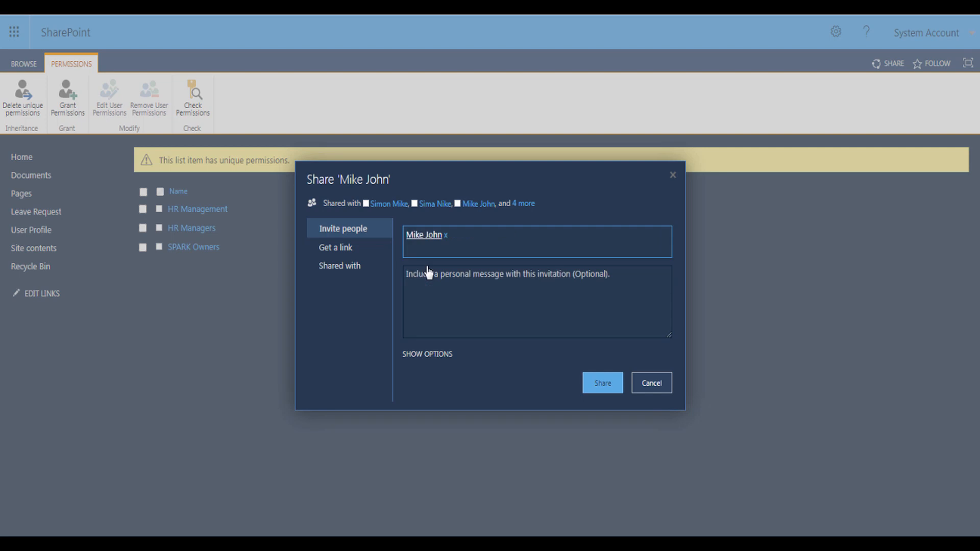
{"action": "left_click", "coordinate": [442, 356]}
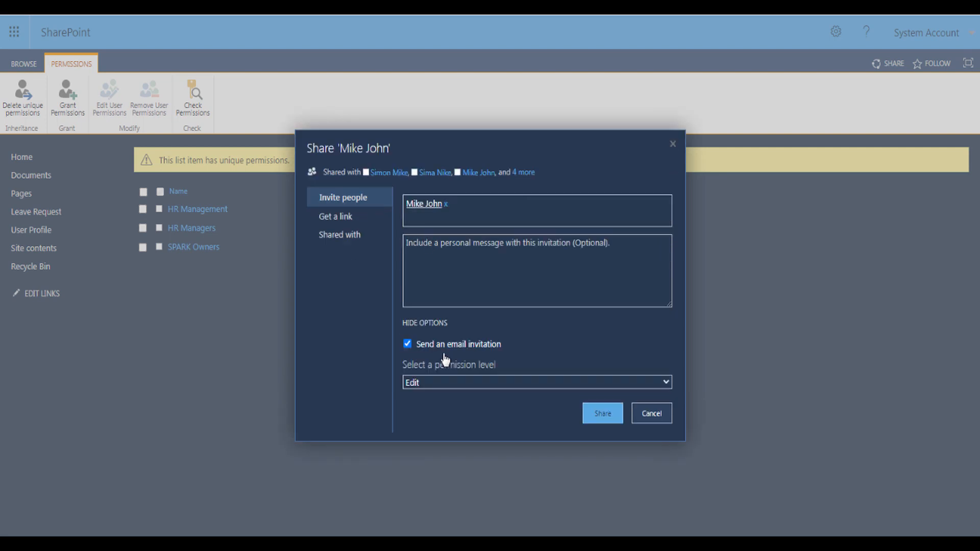
{"action": "left_click", "coordinate": [444, 384]}
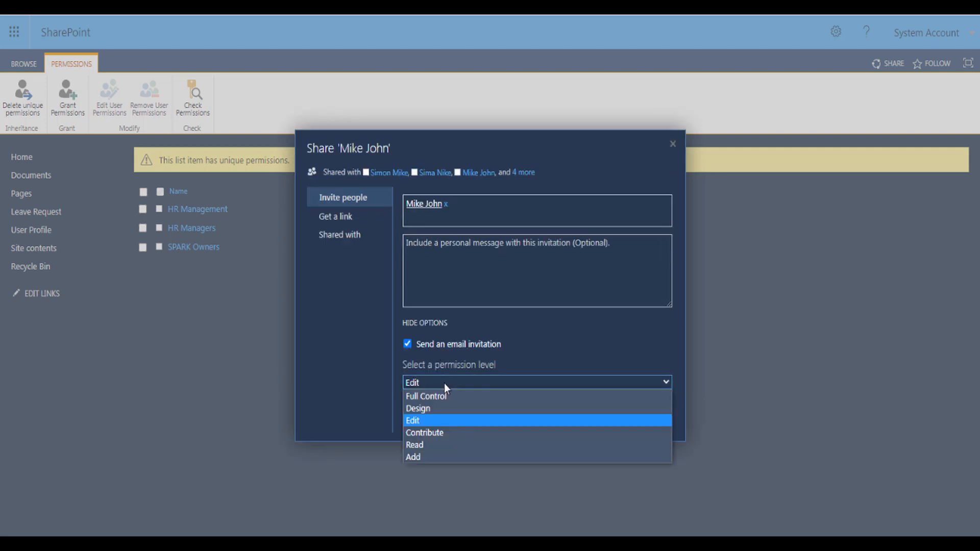
{"action": "left_click", "coordinate": [427, 445]}
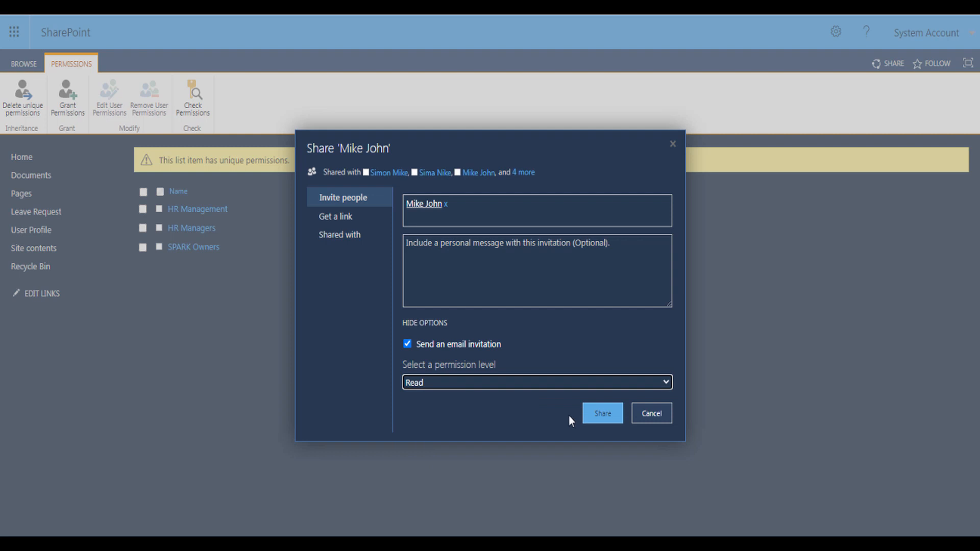
{"action": "left_click", "coordinate": [592, 415]}
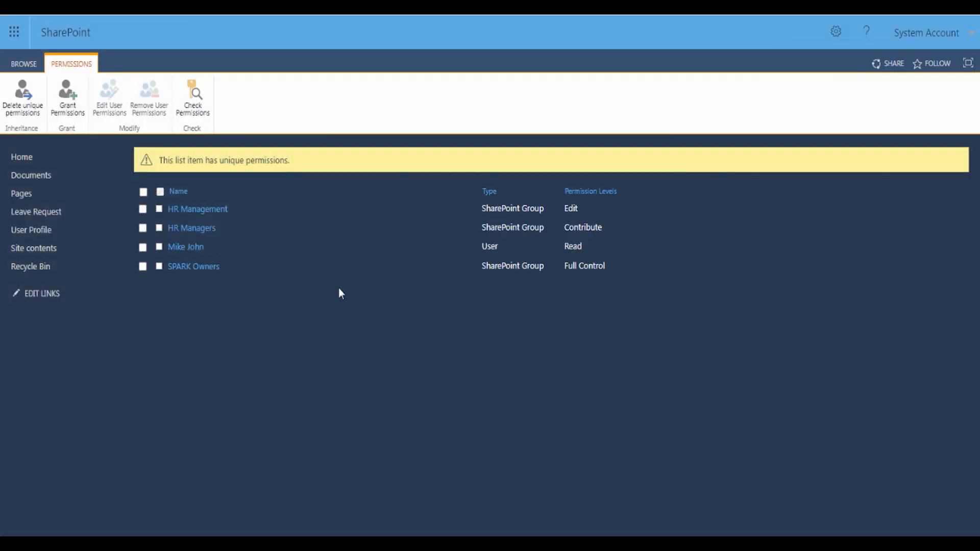
Go back to Leave Request and view Manage Access for the first leave item
{"action": "left_click", "coordinate": [47, 218]}
{"action": "left_click", "coordinate": [337, 248]}
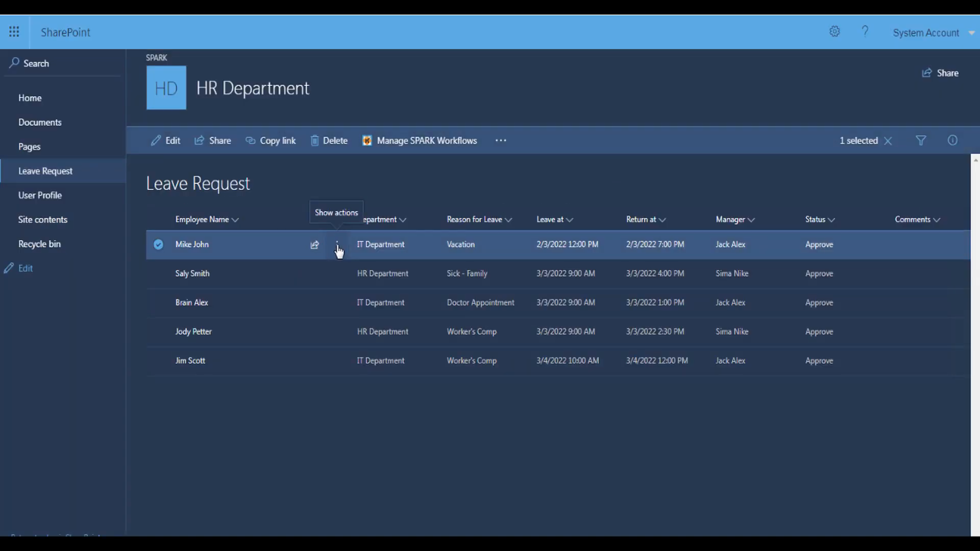
{"action": "left_click", "coordinate": [339, 321]}
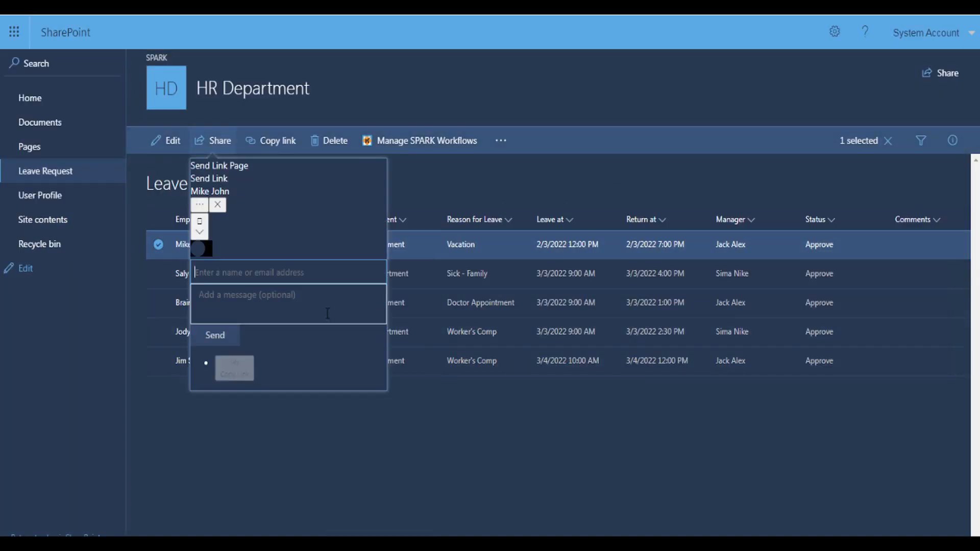
{"action": "left_click", "coordinate": [354, 182]}
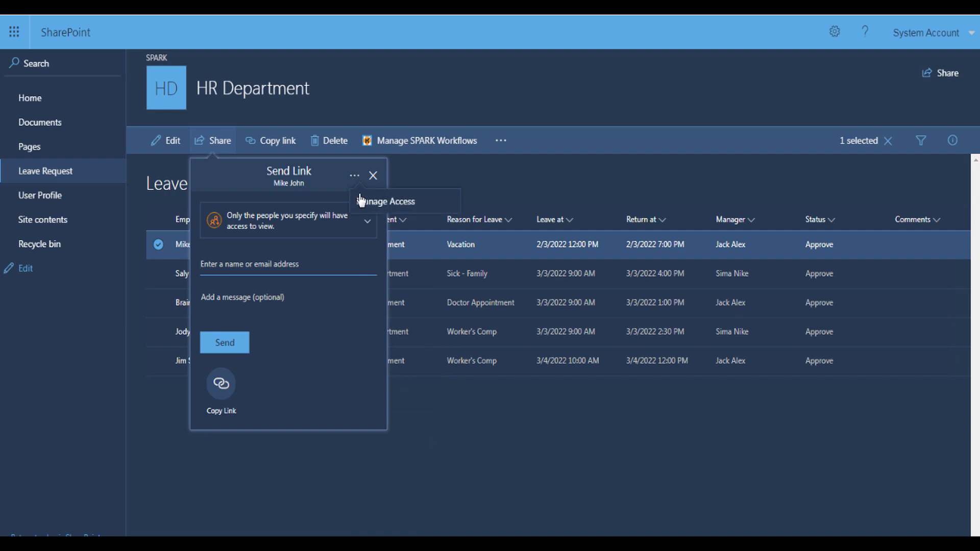
{"action": "left_click", "coordinate": [372, 202]}
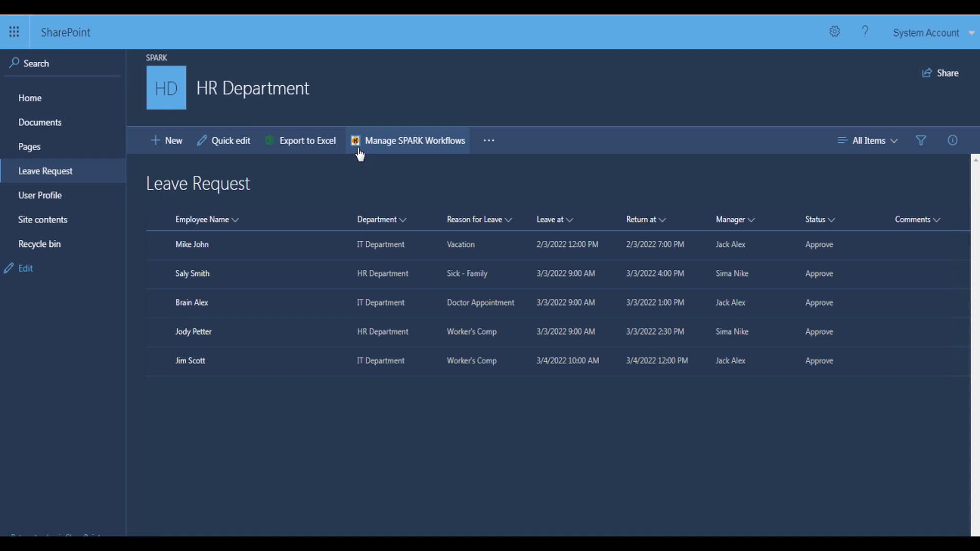
Create a new SPARK list workflow from the Leave Request list's workflow manager
{"action": "left_click", "coordinate": [410, 147]}
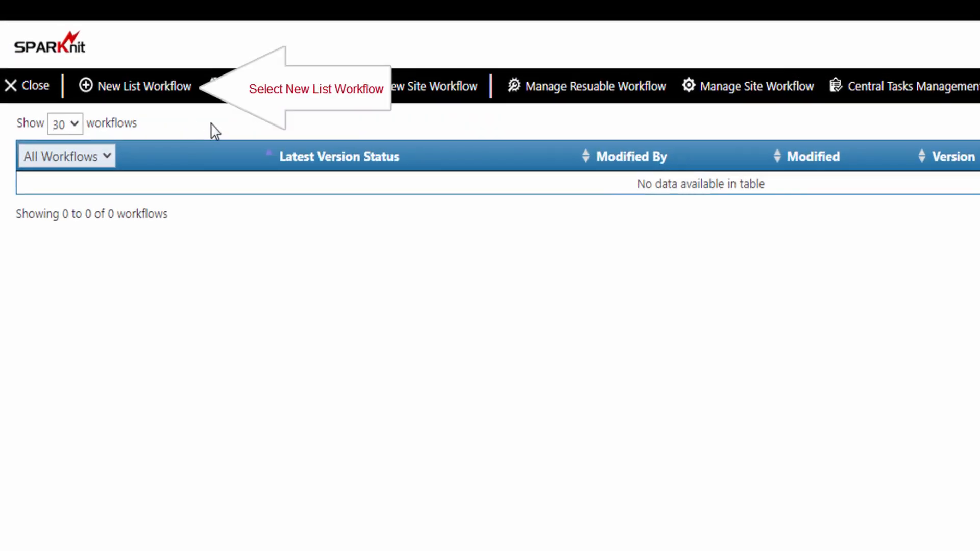
{"action": "left_click", "coordinate": [154, 97]}
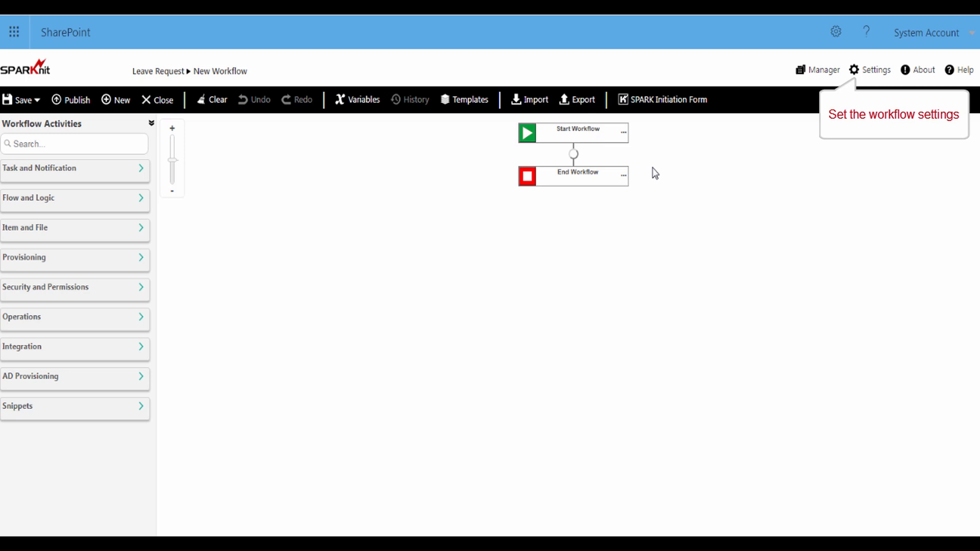
Title and describe the workflow 'Set Leave Request permission', start on item creation, and save
{"action": "left_click", "coordinate": [868, 77]}
{"action": "type", "text": "Set Leave Request permission"}
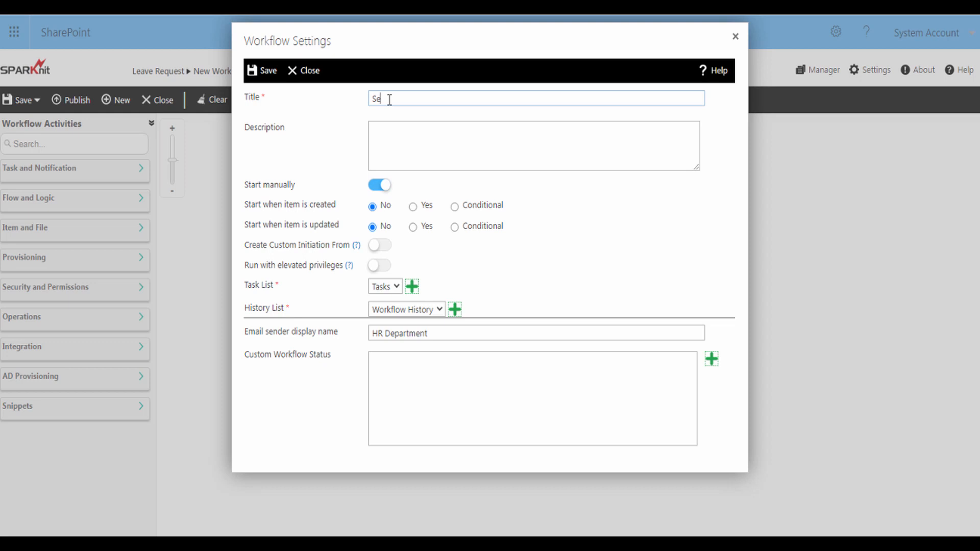
{"action": "left_click", "coordinate": [426, 138]}
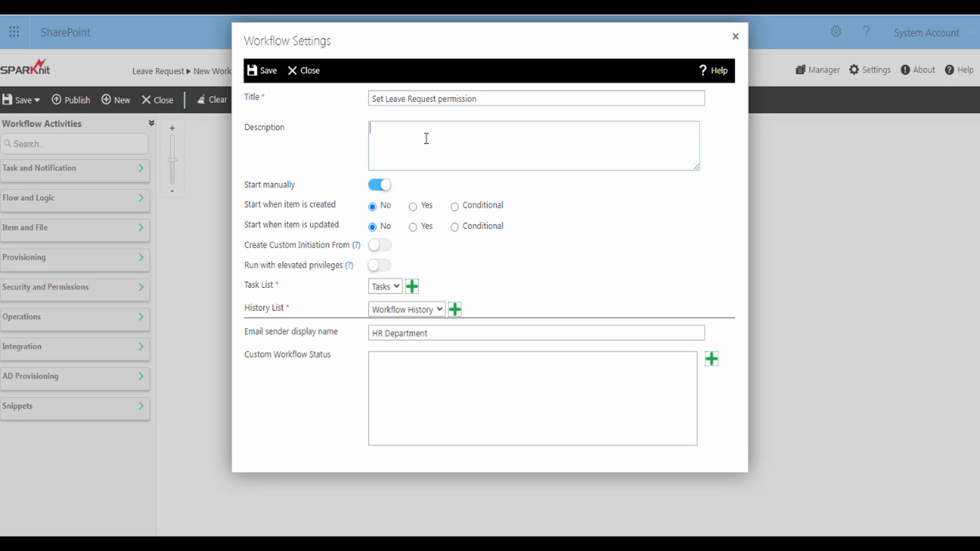
{"action": "type", "text": "Set Leave Request permission"}
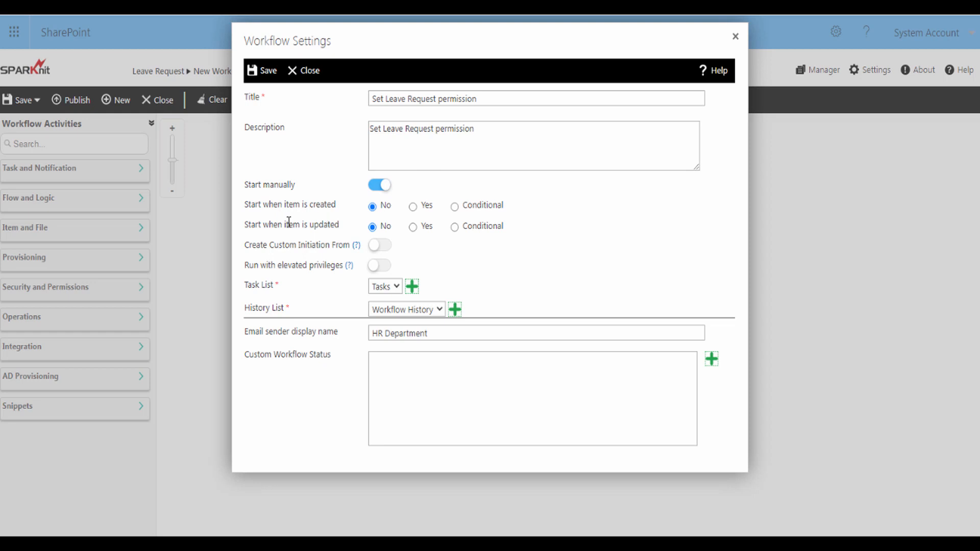
{"action": "left_click", "coordinate": [414, 207]}
{"action": "left_click", "coordinate": [269, 77]}
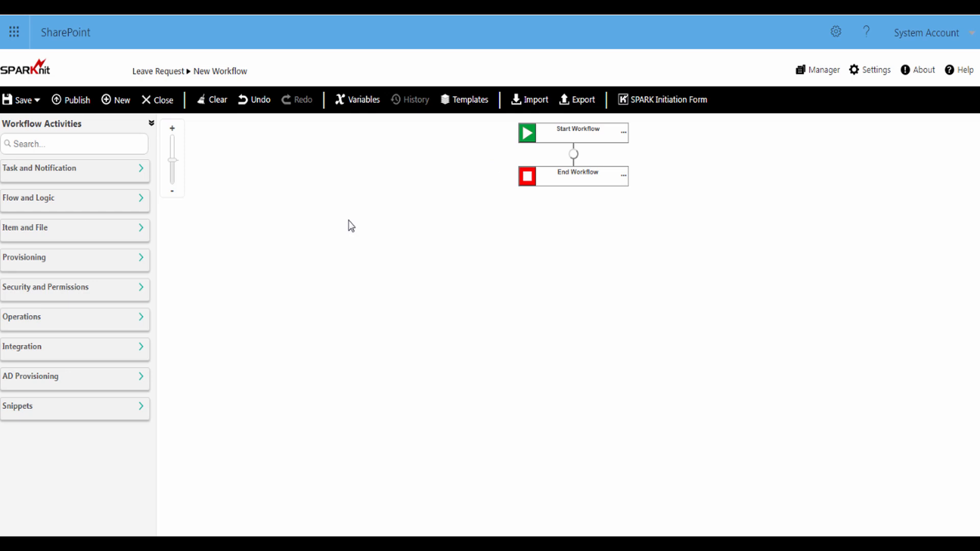
Drop an Item Permissions activity between Start and End and open its settings
{"action": "left_click", "coordinate": [145, 291]}
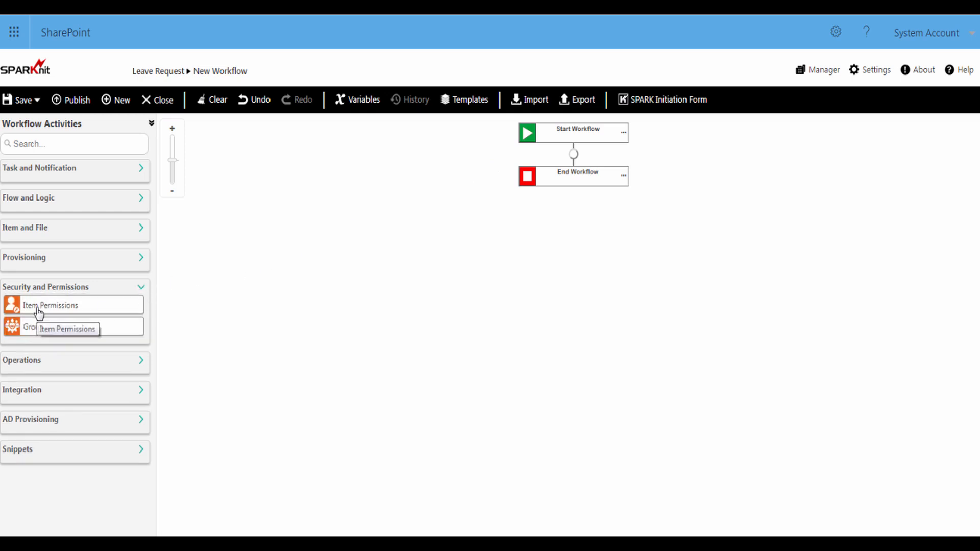
{"action": "left_click_drag", "start_coordinate": [36, 310], "coordinate": [573, 164]}
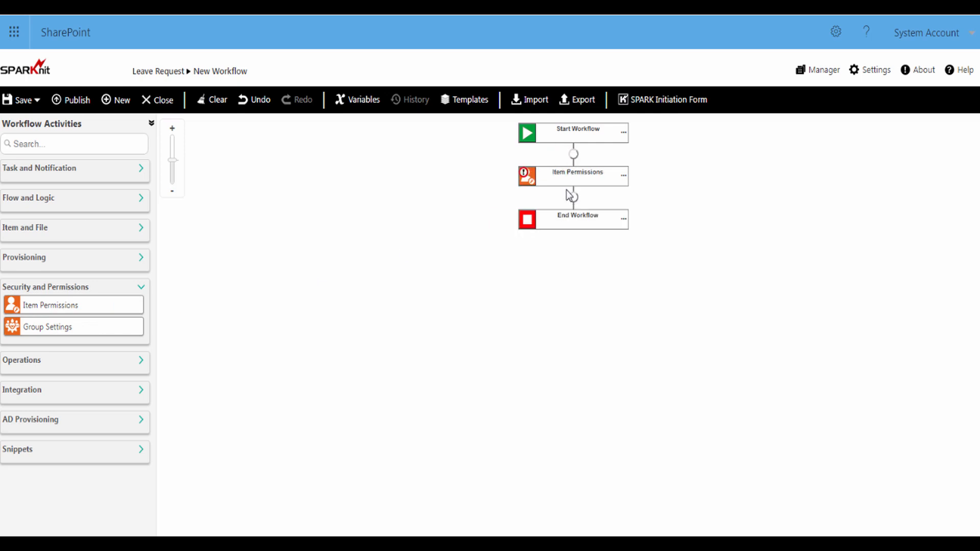
{"action": "left_click", "coordinate": [529, 183]}
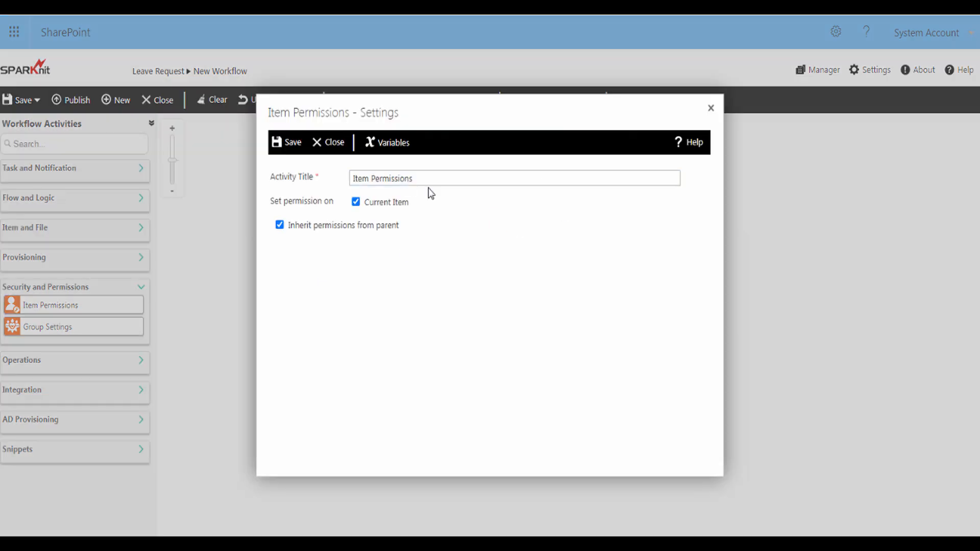
Rename the step Set Item Permissions, disable inheritance, and enable removing existing permissions
{"action": "left_click", "coordinate": [354, 178]}
{"action": "type", "text": "Set"}
{"action": "left_click", "coordinate": [434, 188]}
{"action": "left_click", "coordinate": [280, 226]}
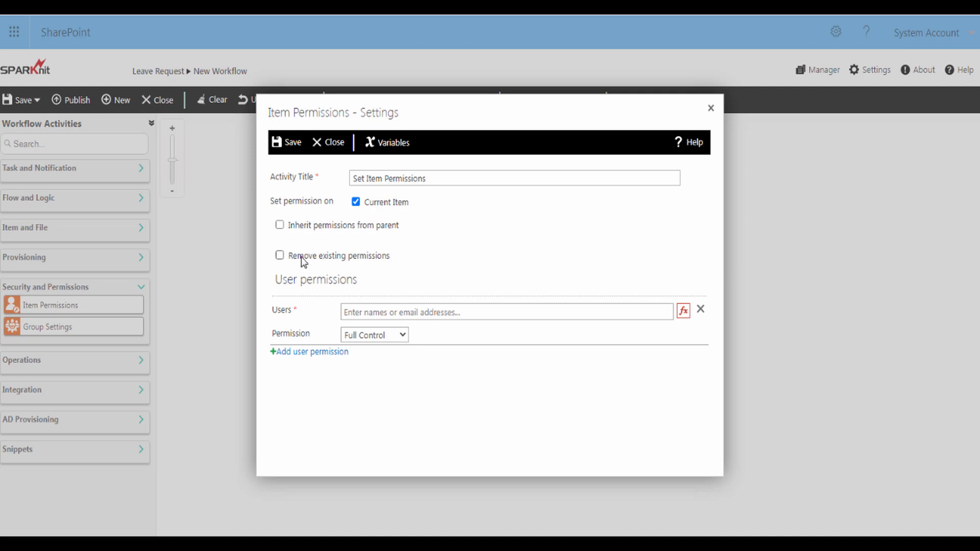
{"action": "left_click", "coordinate": [280, 255]}
Grant the SPARK Owners group Full Control in the first permission row
{"action": "left_click", "coordinate": [359, 314]}
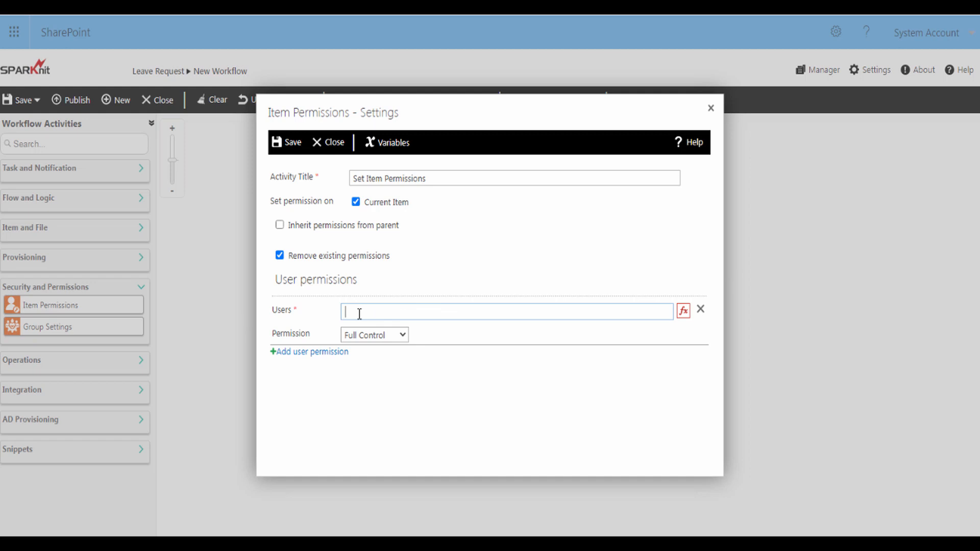
{"action": "type", "text": "SPA"}
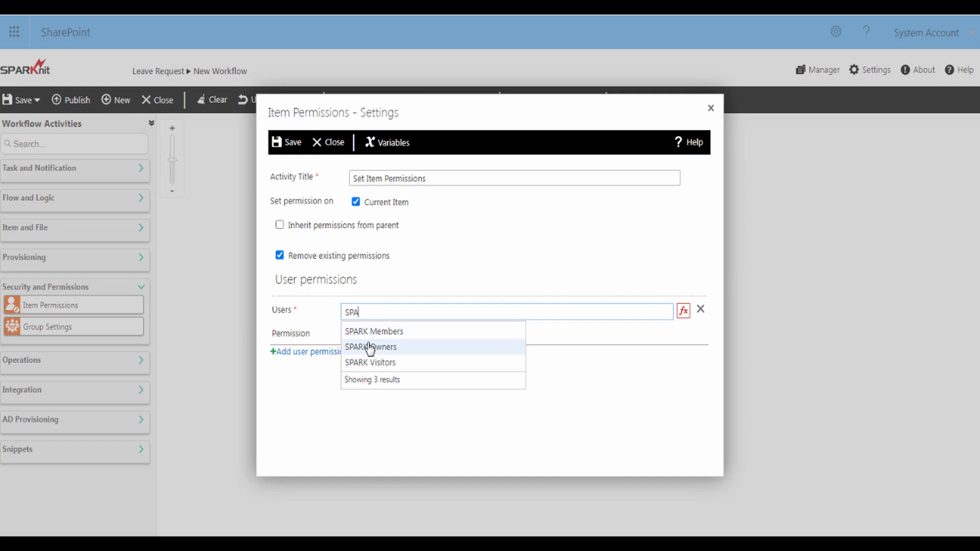
{"action": "left_click", "coordinate": [369, 349]}
{"action": "left_click", "coordinate": [356, 336]}
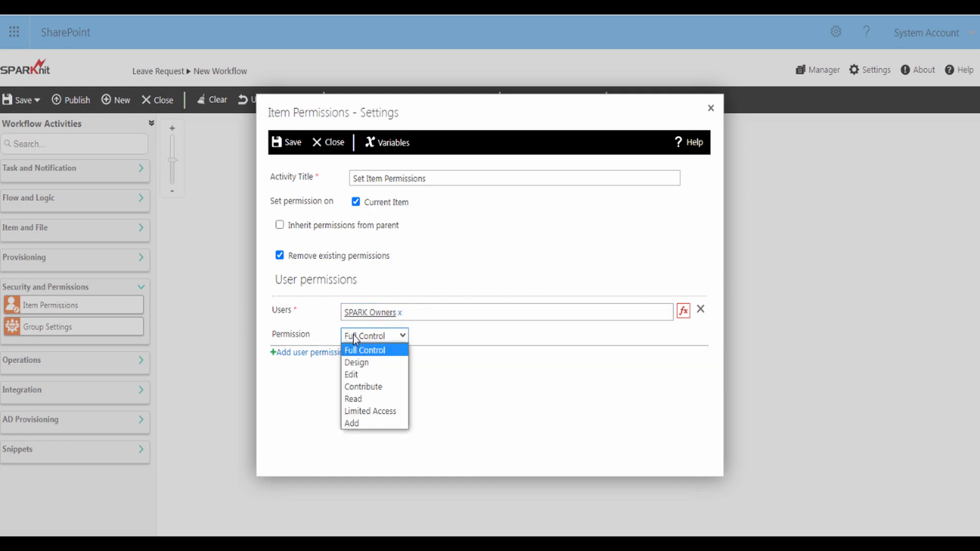
{"action": "left_click", "coordinate": [359, 336]}
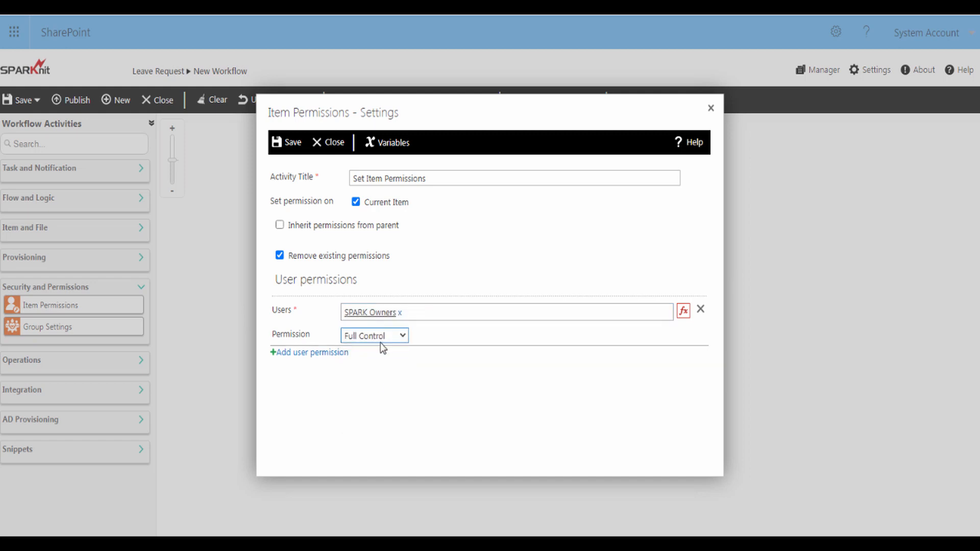
Add a second row giving the HR Management group Edit permission
{"action": "left_click", "coordinate": [321, 360]}
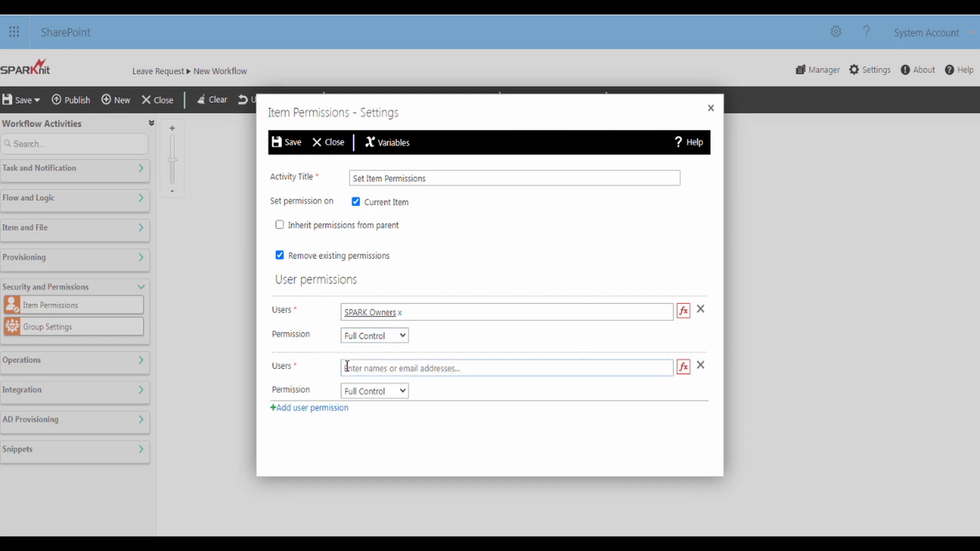
{"action": "left_click", "coordinate": [347, 366]}
{"action": "type", "text": "H"}
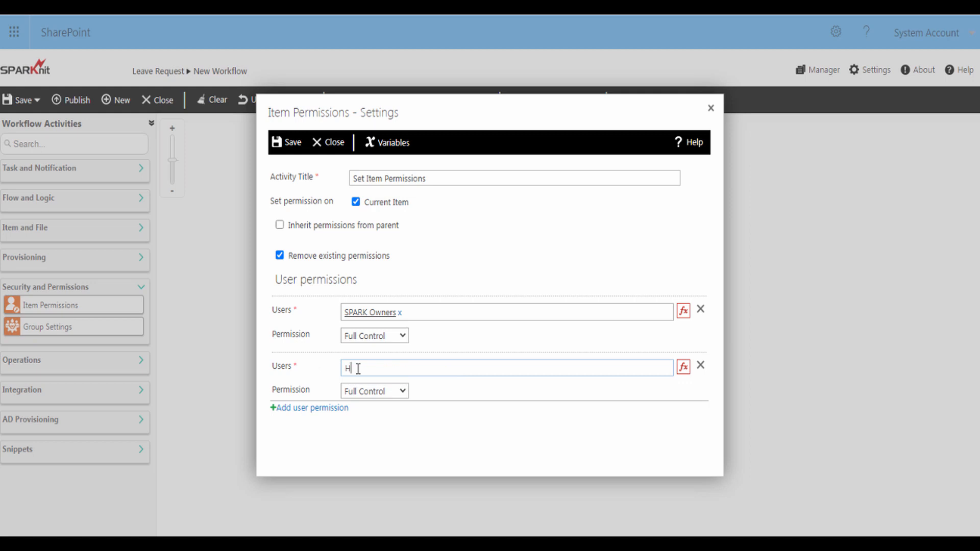
{"action": "type", "text": "R mana"}
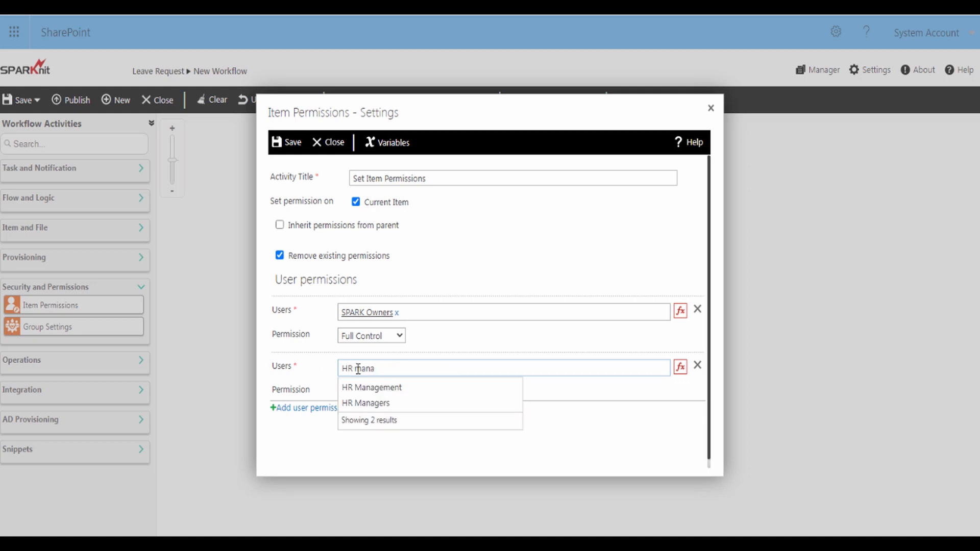
{"action": "left_click", "coordinate": [363, 385]}
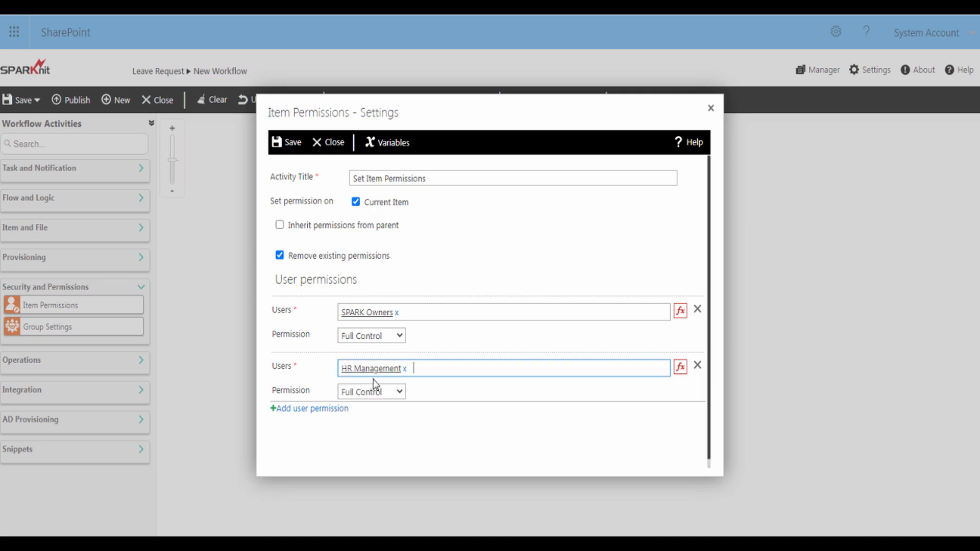
{"action": "left_click", "coordinate": [364, 397]}
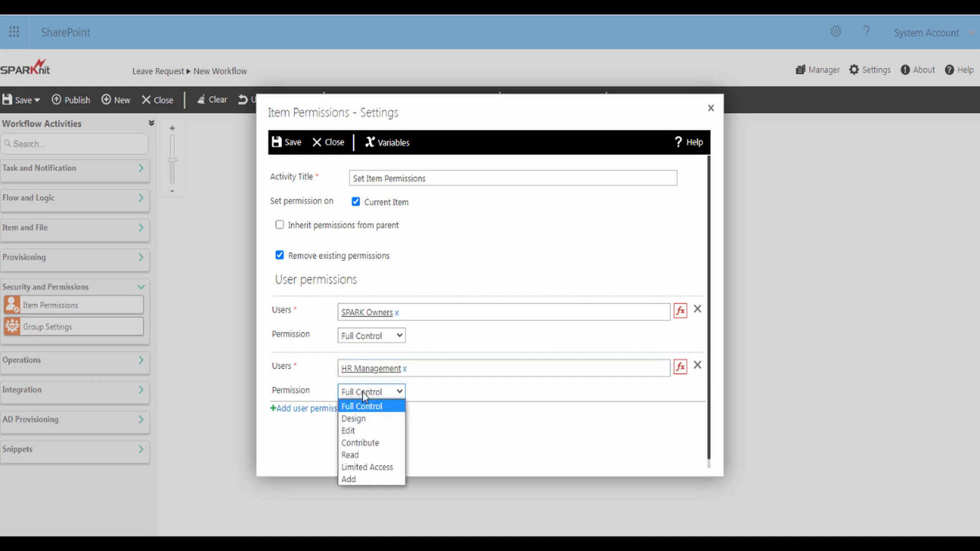
{"action": "left_click", "coordinate": [359, 432]}
Add a third row giving the workflow Initiator Read permission
{"action": "left_click", "coordinate": [327, 410]}
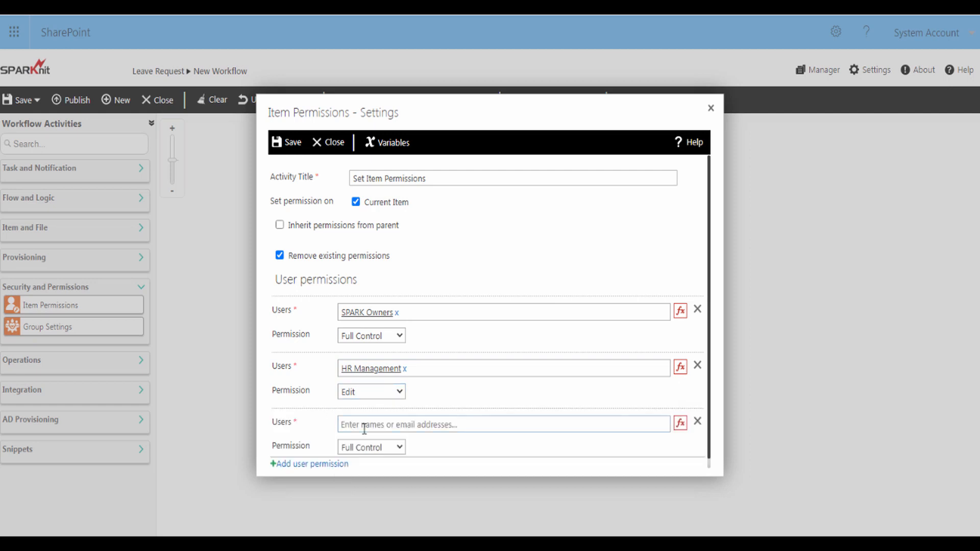
{"action": "left_click", "coordinate": [680, 423]}
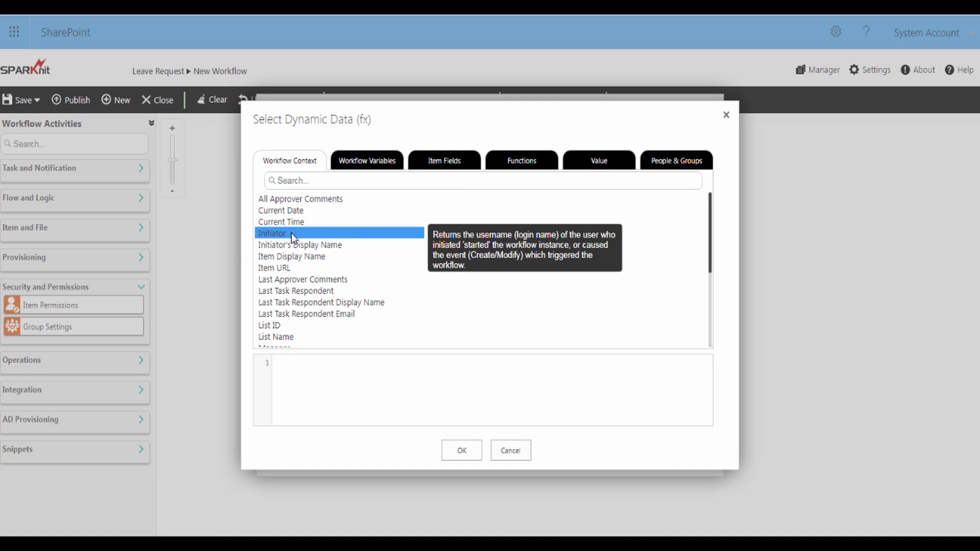
{"action": "left_click", "coordinate": [282, 236]}
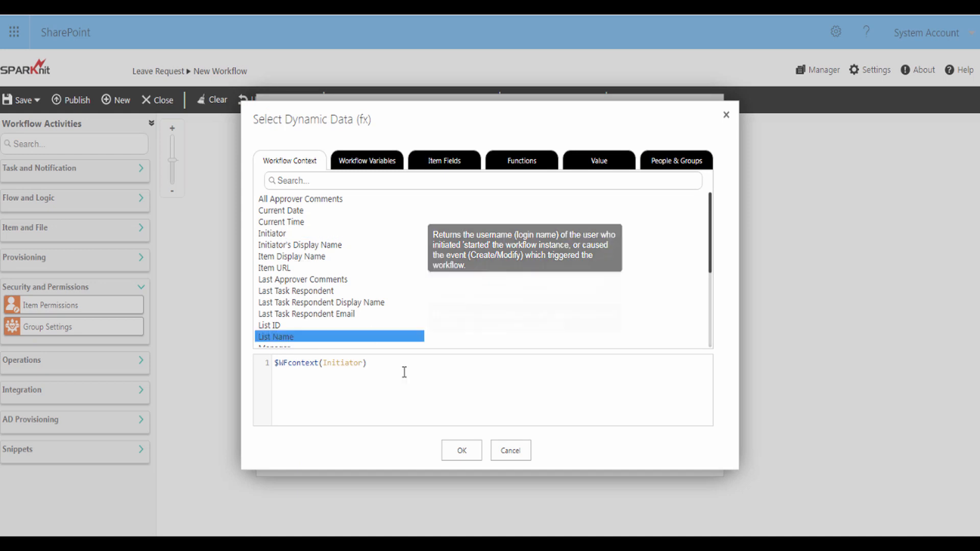
{"action": "left_click", "coordinate": [459, 453]}
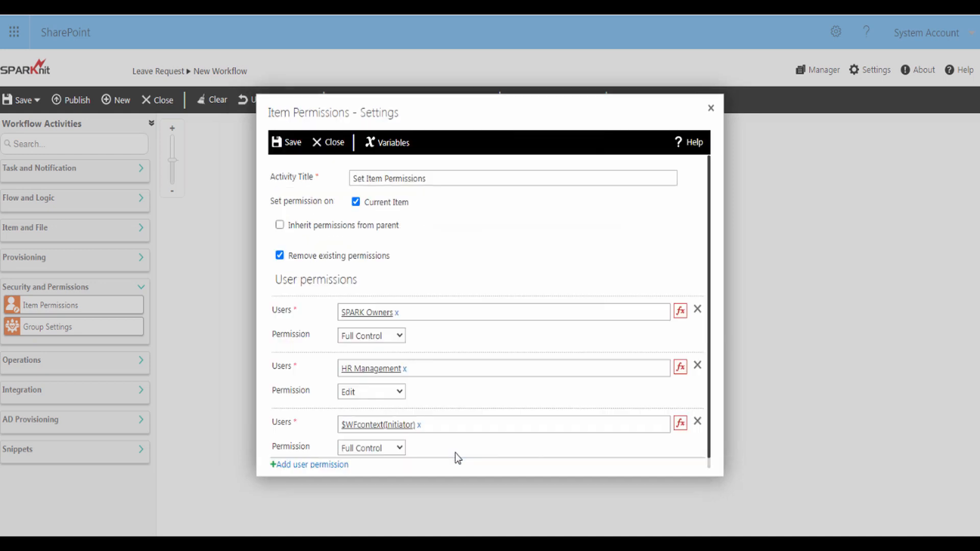
{"action": "left_click", "coordinate": [397, 449]}
{"action": "left_click", "coordinate": [357, 511]}
Add a fourth row giving the item's Manager field Contribute permission
{"action": "left_click", "coordinate": [320, 465]}
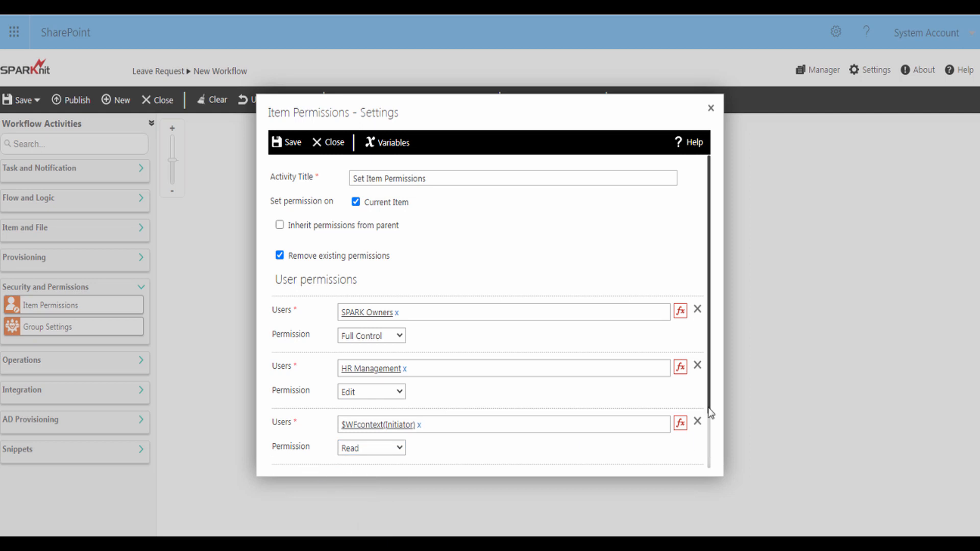
{"action": "left_click_drag", "start_coordinate": [709, 409], "coordinate": [713, 460]}
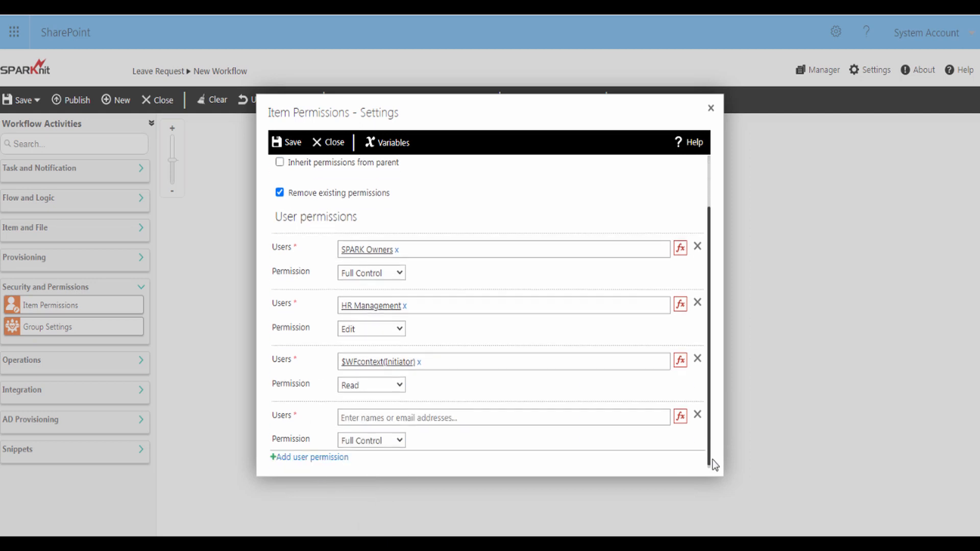
{"action": "left_click", "coordinate": [651, 418]}
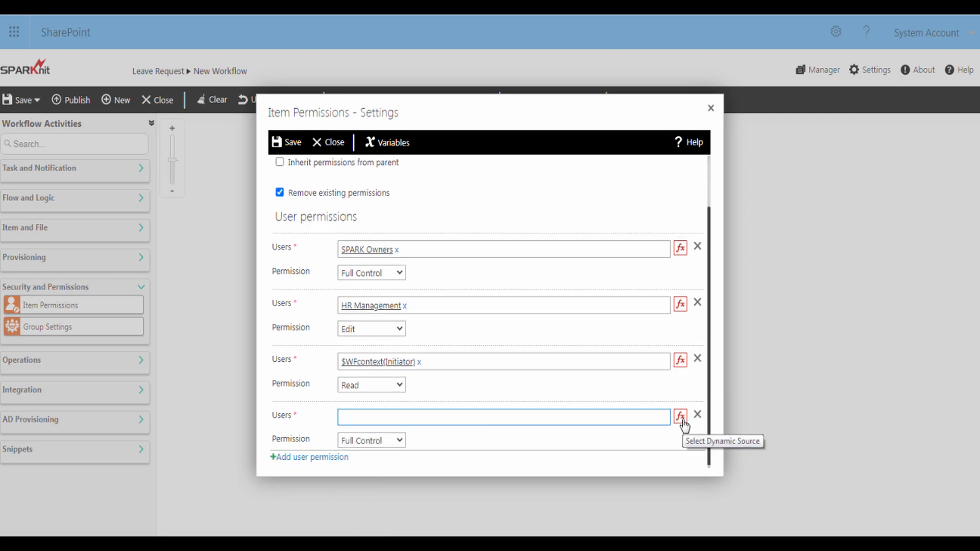
{"action": "left_click", "coordinate": [682, 418]}
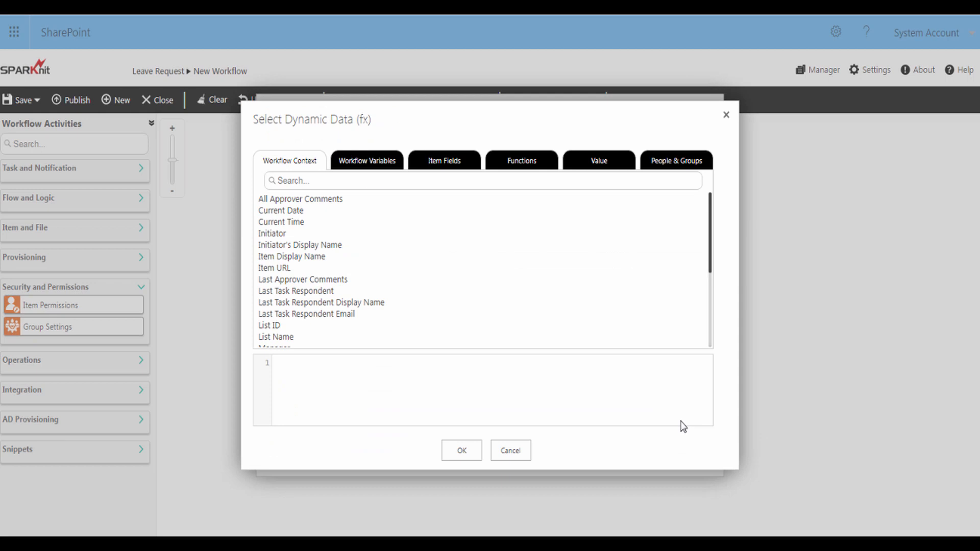
{"action": "left_click", "coordinate": [448, 167]}
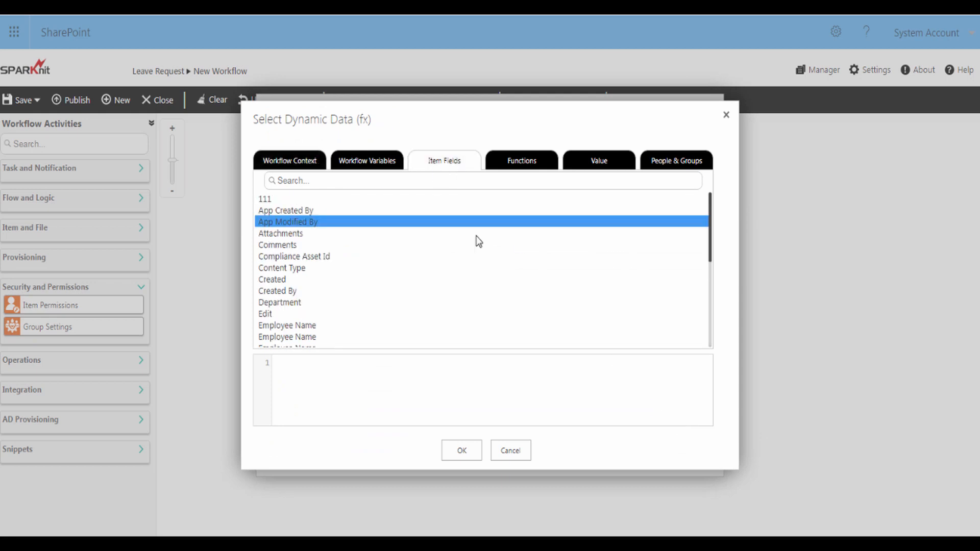
{"action": "scroll", "coordinate": [713, 266], "scroll_direction": "down", "scroll_amount": 1}
{"action": "left_click_drag", "start_coordinate": [710, 279], "coordinate": [711, 324]}
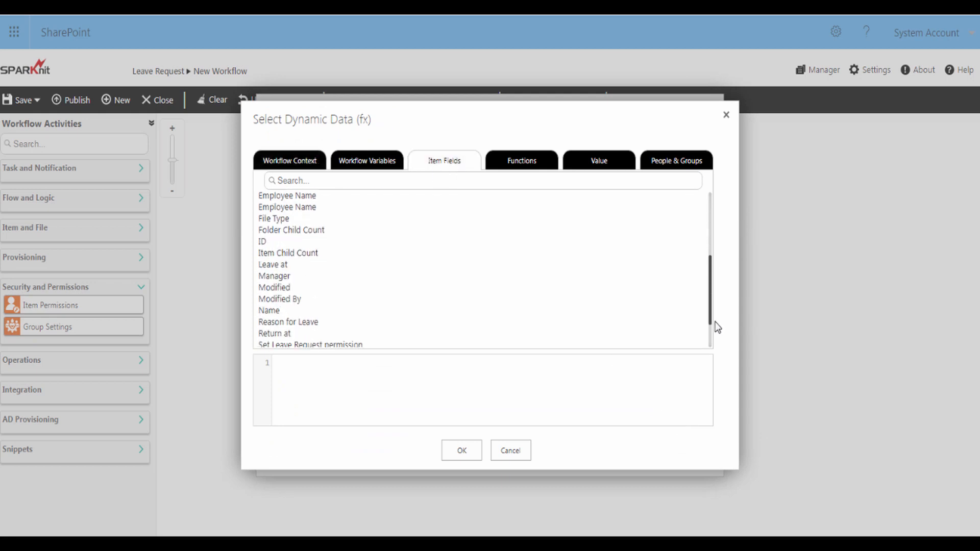
{"action": "left_click", "coordinate": [261, 278]}
{"action": "double_click", "coordinate": [261, 278]}
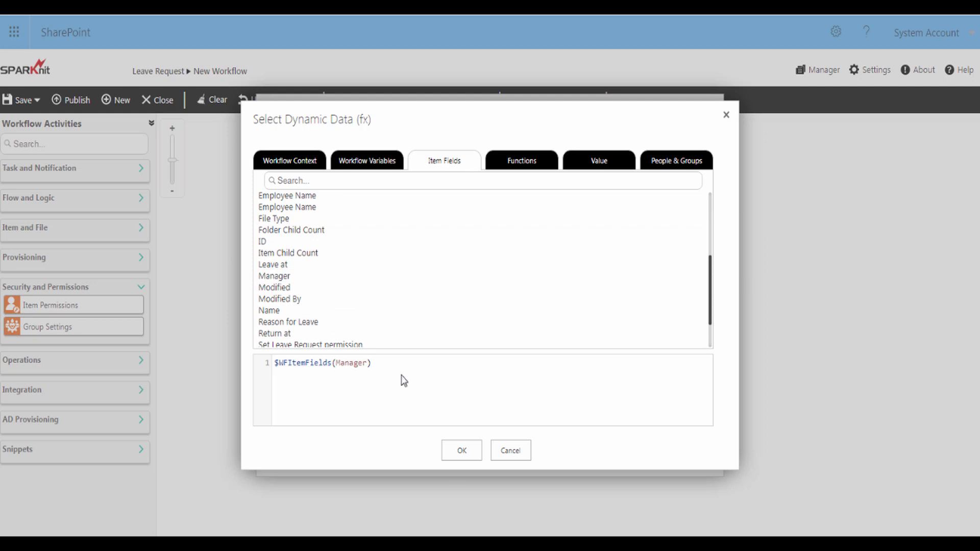
{"action": "left_click", "coordinate": [458, 456]}
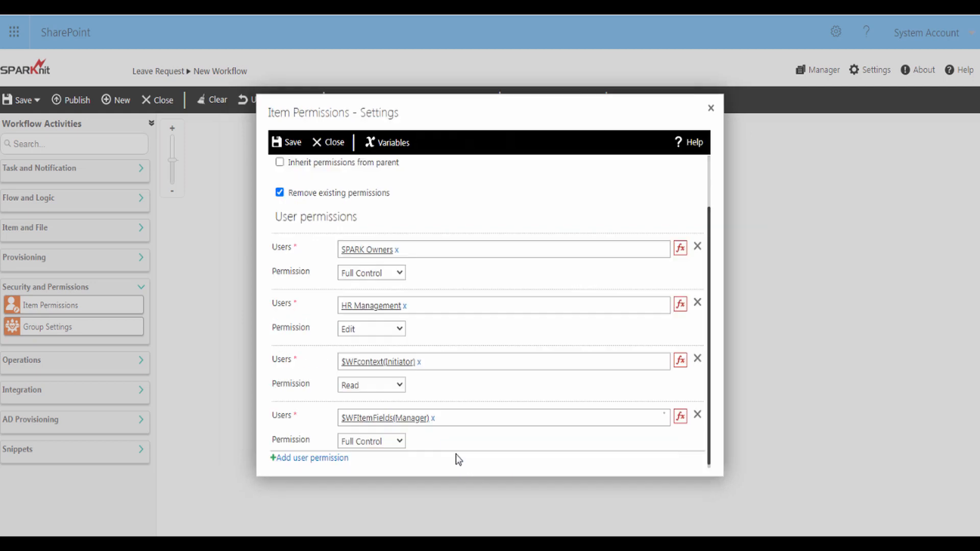
{"action": "left_click", "coordinate": [392, 442]}
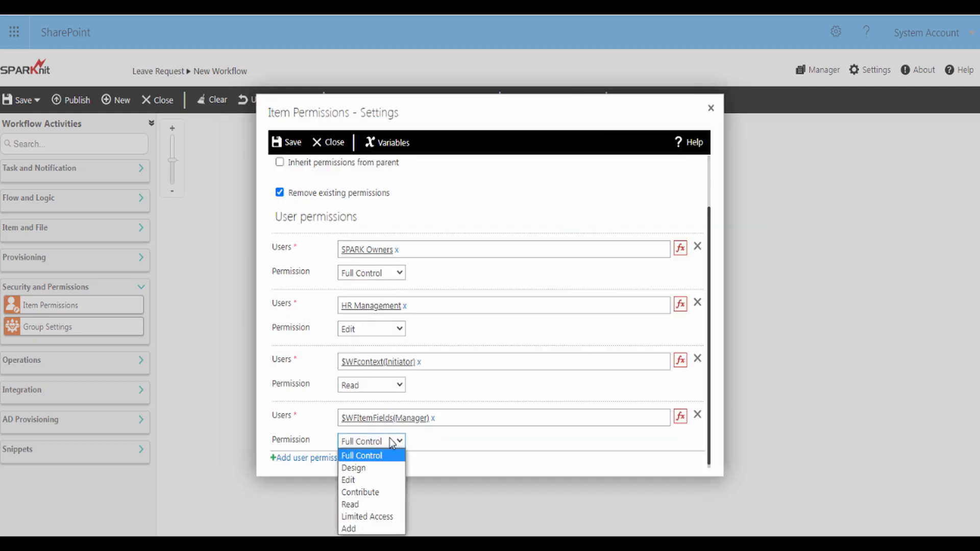
{"action": "left_click", "coordinate": [376, 492]}
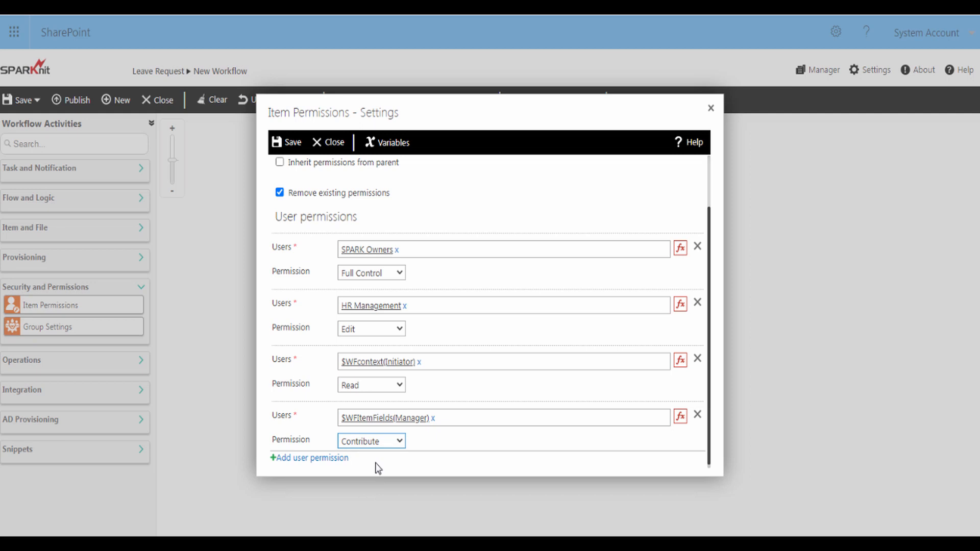
Save the item permission settings and publish the Set Leave Request permission workflow
{"action": "left_click", "coordinate": [289, 146]}
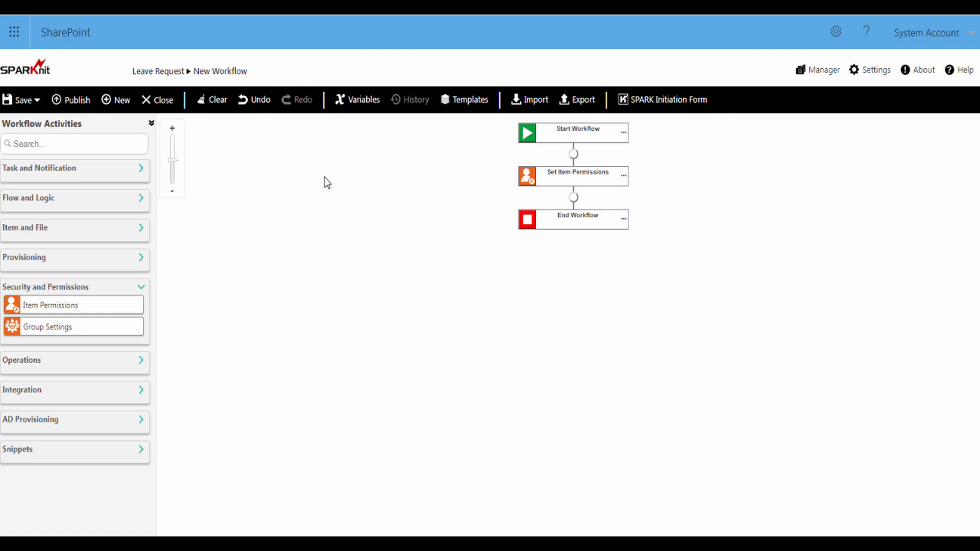
{"action": "left_click", "coordinate": [78, 101]}
{"action": "left_click", "coordinate": [272, 211]}
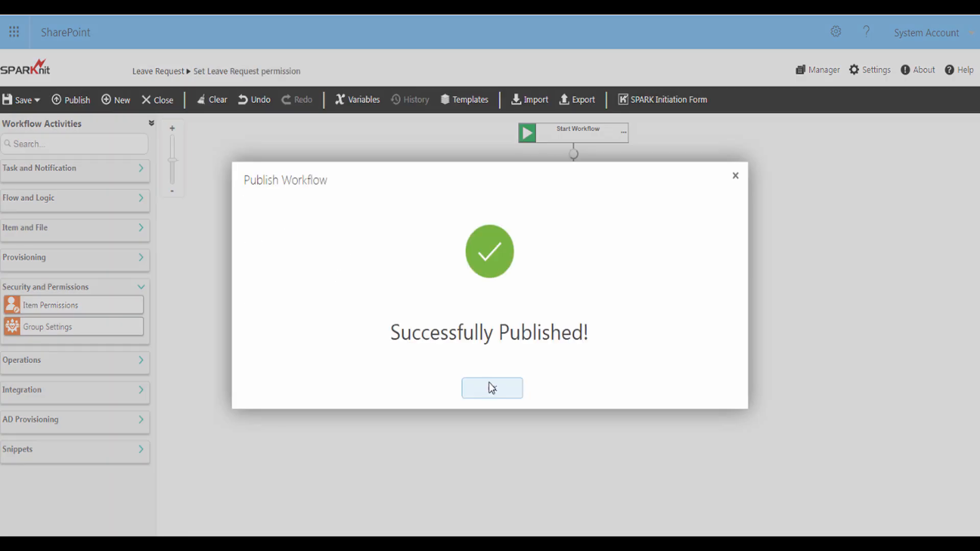
{"action": "left_click", "coordinate": [490, 387]}
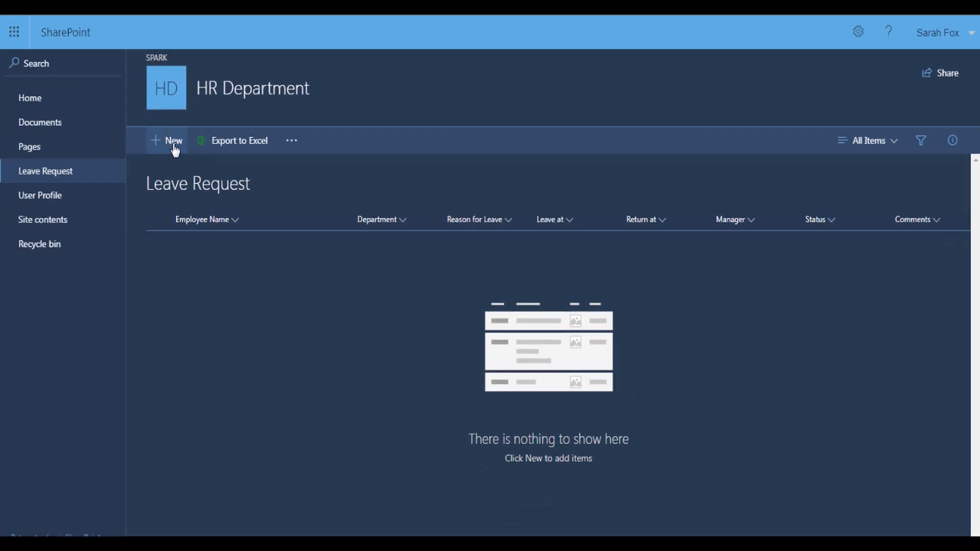
Save a new IT Department leave request for a 3/3/2022 doctor appointment, 9:00–11:30 AM, status Approve
{"action": "left_click", "coordinate": [174, 147]}
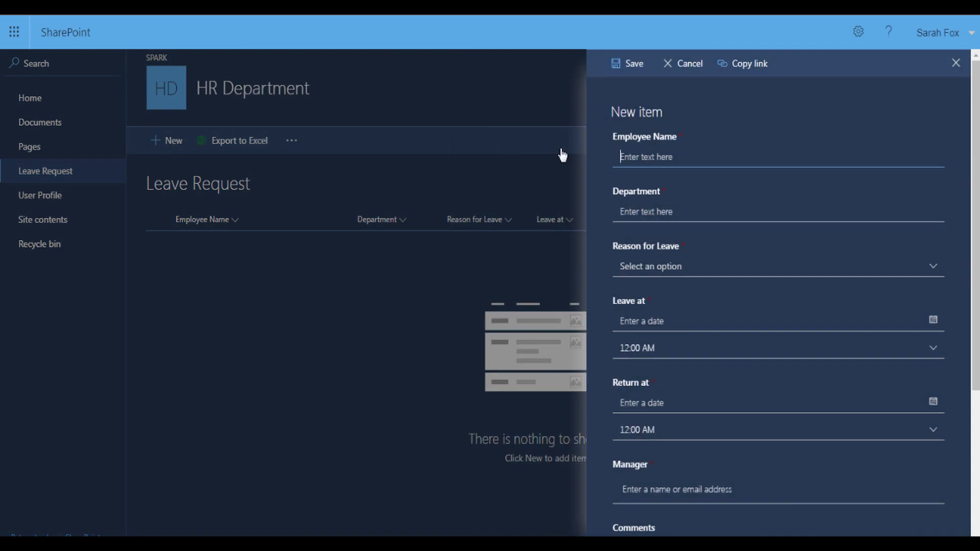
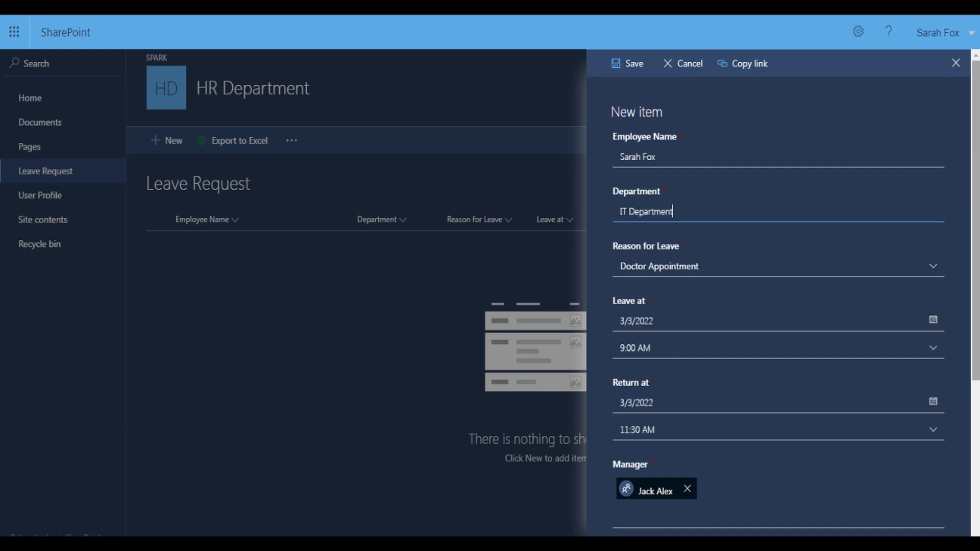
{"action": "left_click_drag", "start_coordinate": [976, 173], "coordinate": [975, 381]}
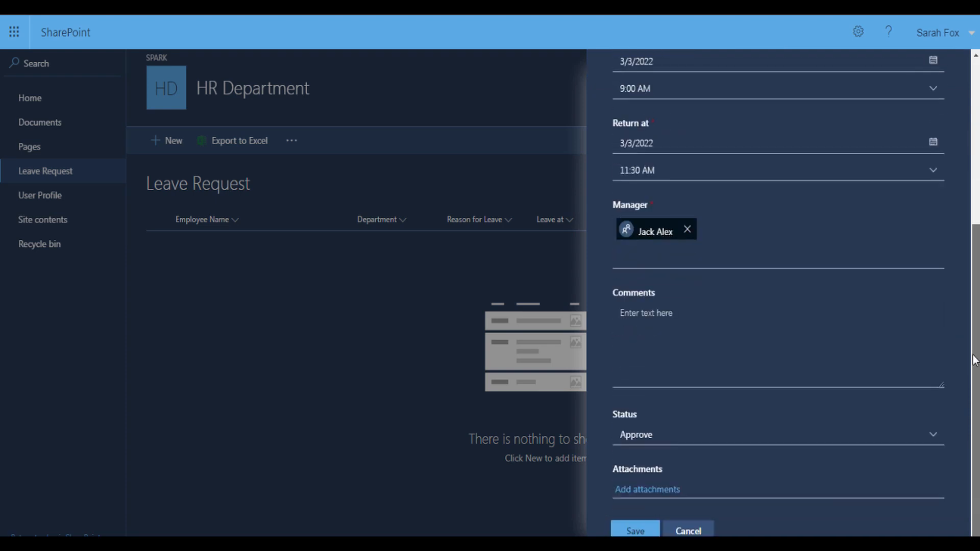
{"action": "left_click", "coordinate": [634, 531]}
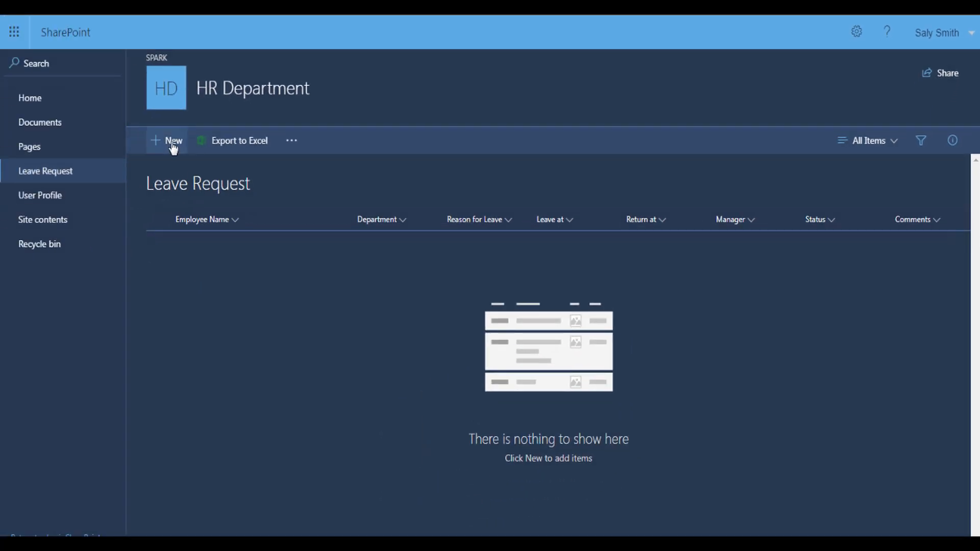
Save an HR Department Worker's Comp leave request for 3/3/2022, 8:00 AM–1:00 PM, status Approve
{"action": "left_click", "coordinate": [171, 141]}
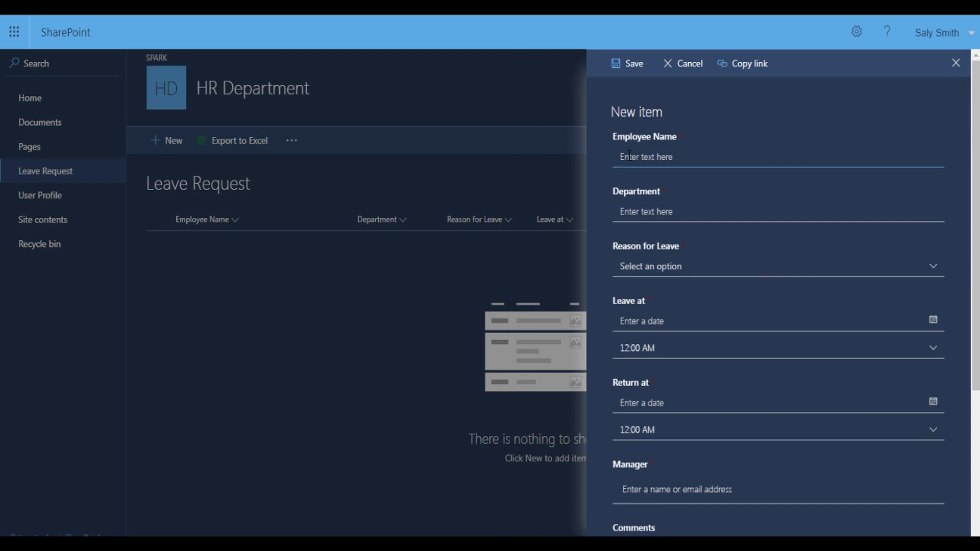
{"action": "left_click", "coordinate": [632, 154]}
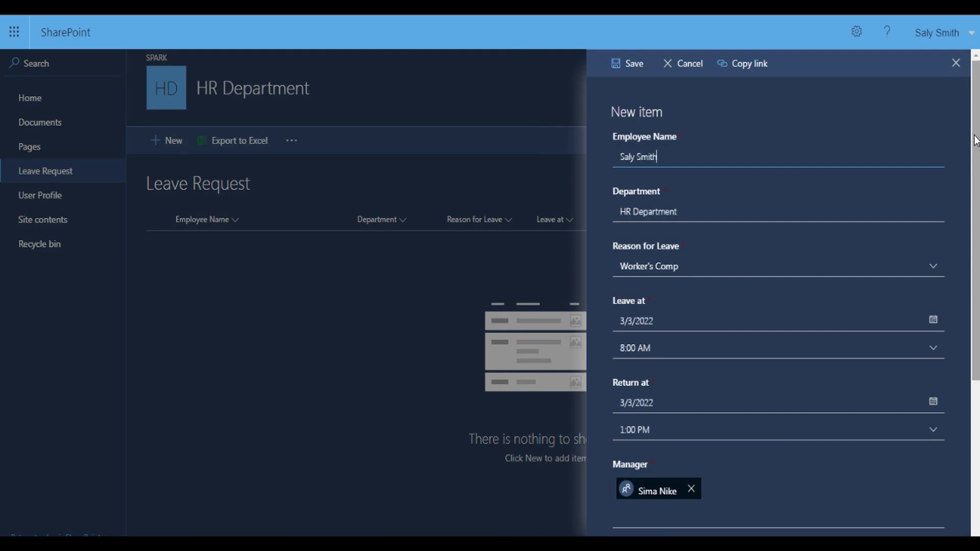
{"action": "scroll", "coordinate": [956, 363], "scroll_direction": "down", "scroll_amount": 5}
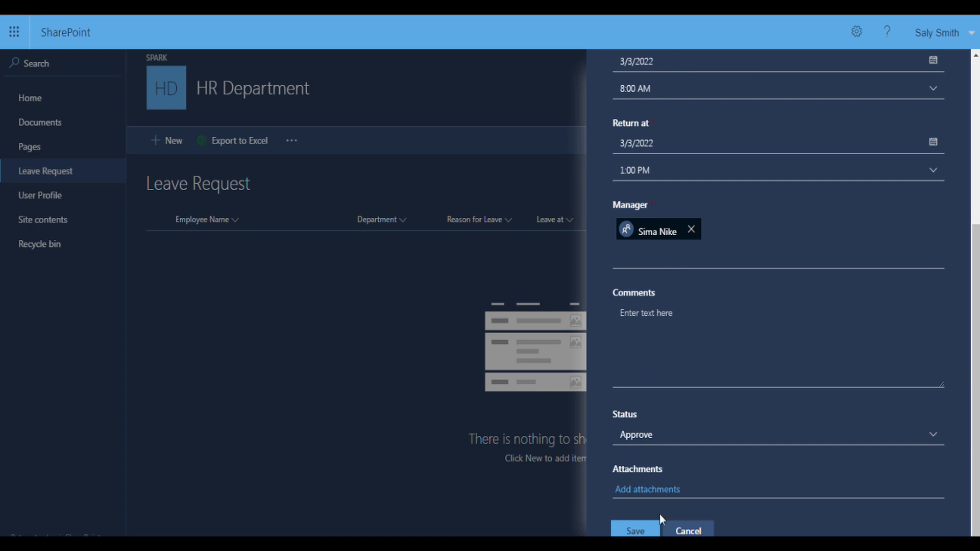
{"action": "left_click", "coordinate": [634, 531]}
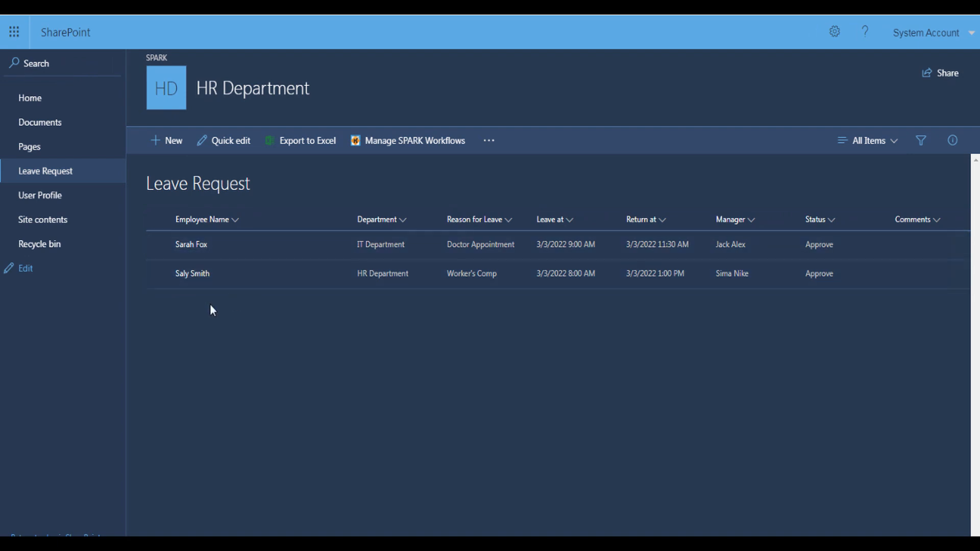
{"action": "left_click", "coordinate": [159, 245]}
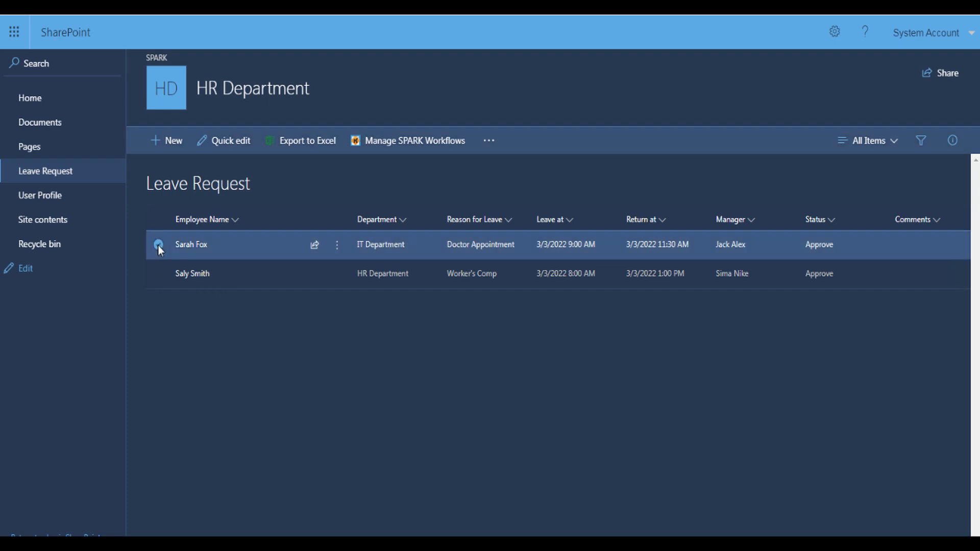
{"action": "left_click", "coordinate": [337, 249]}
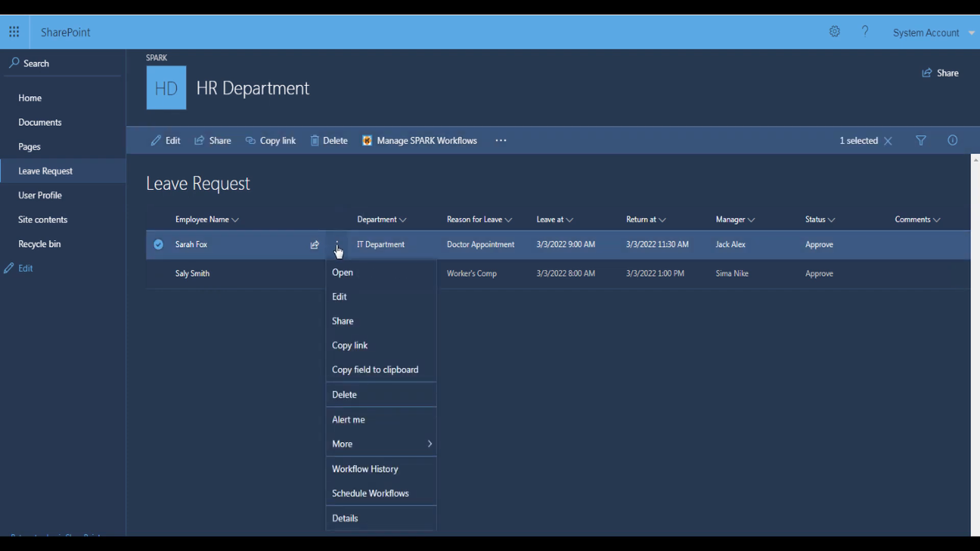
{"action": "left_click", "coordinate": [344, 323]}
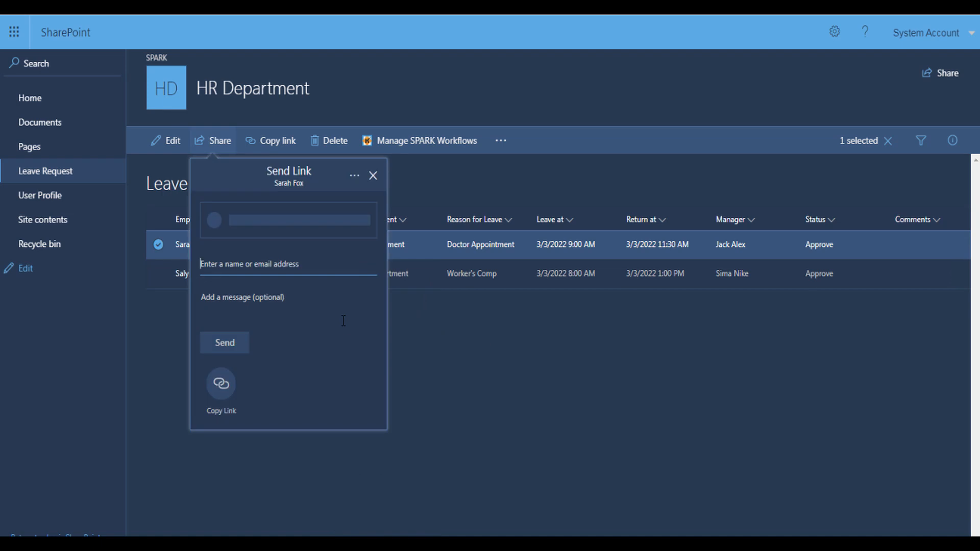
{"action": "left_click", "coordinate": [356, 177]}
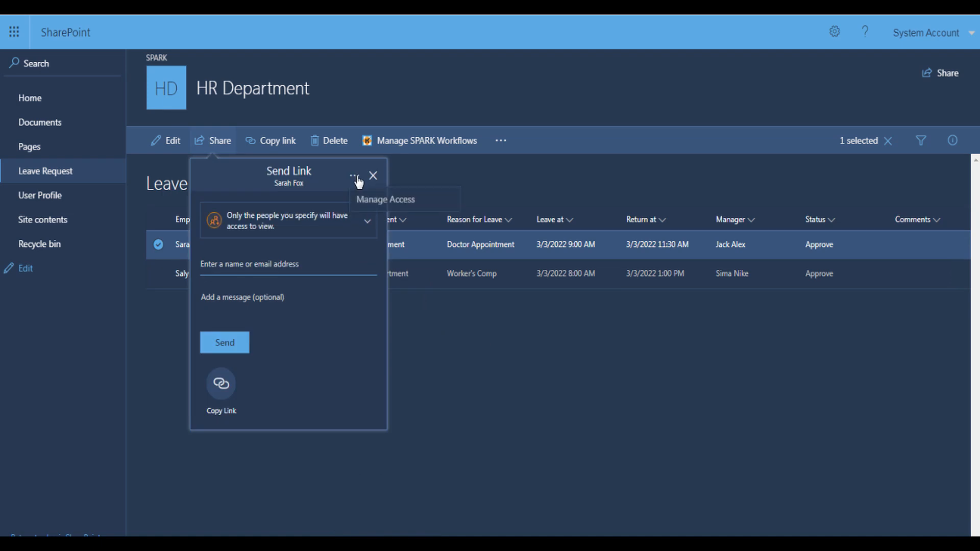
{"action": "left_click", "coordinate": [364, 202]}
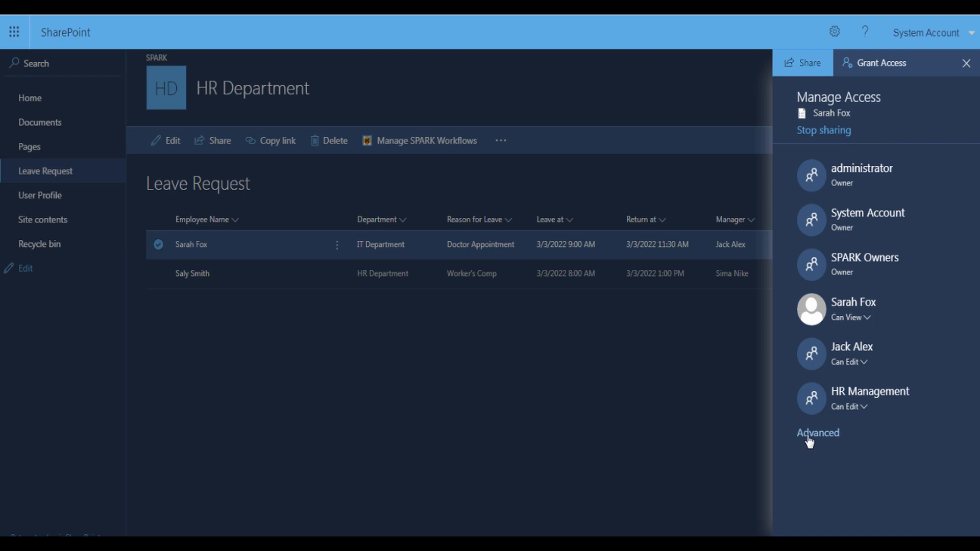
{"action": "left_click", "coordinate": [805, 435]}
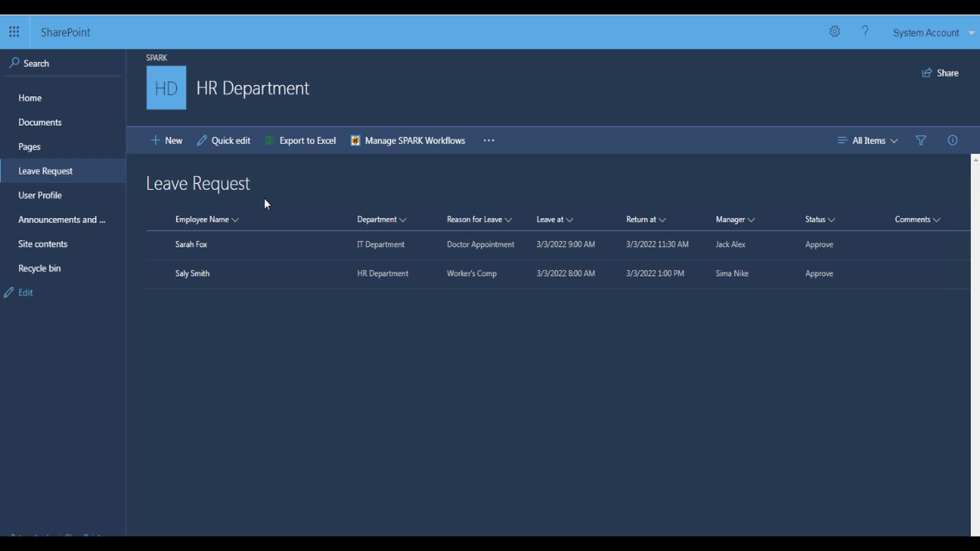
In Announcements and Circulars, preview the New form's Publish options, cancel, then open Manage SPARK Workflows
{"action": "left_click", "coordinate": [76, 222]}
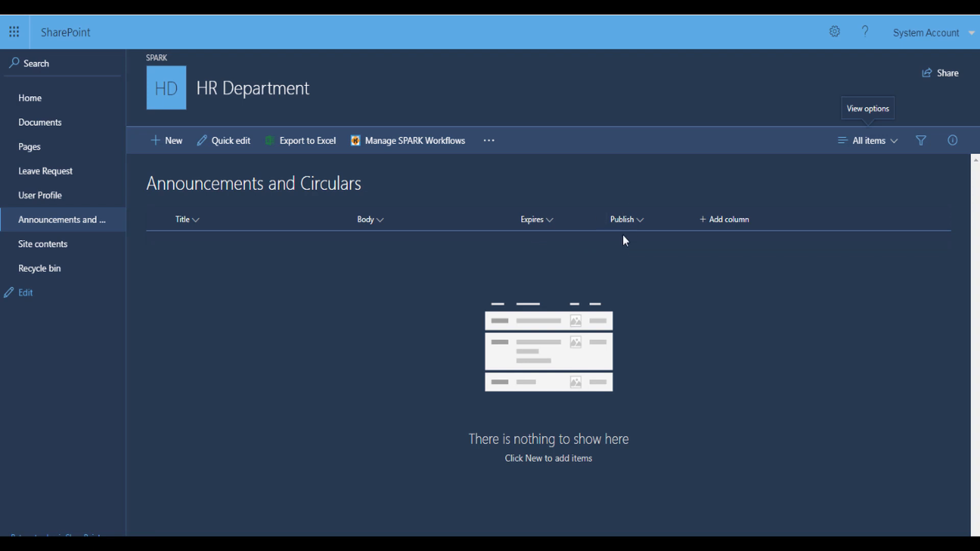
{"action": "left_click", "coordinate": [180, 146]}
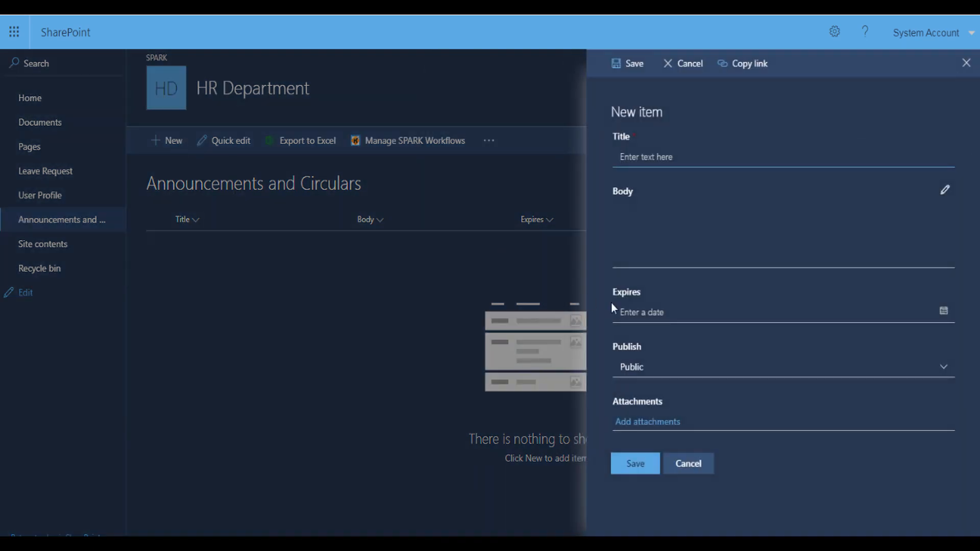
{"action": "left_click", "coordinate": [632, 368]}
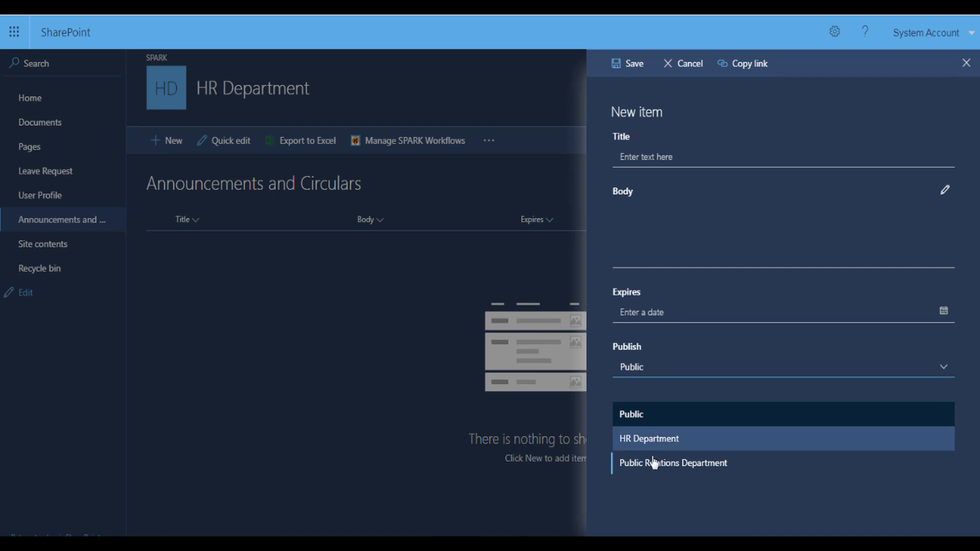
{"action": "left_click", "coordinate": [594, 427]}
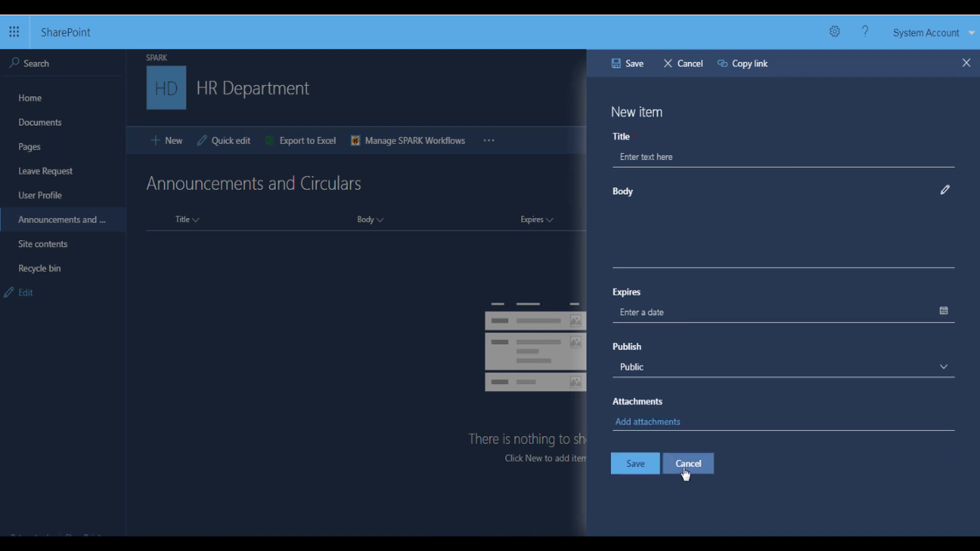
{"action": "left_click", "coordinate": [685, 464]}
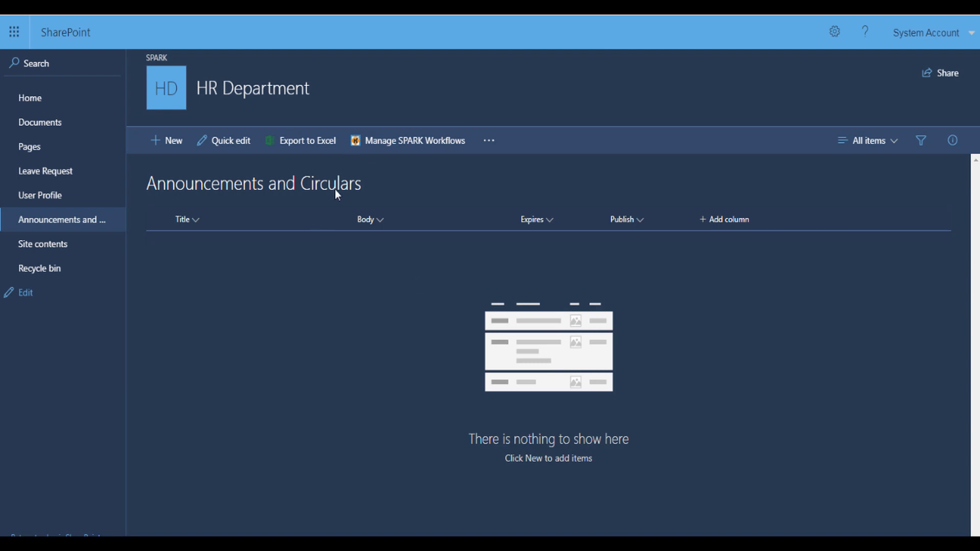
{"action": "left_click", "coordinate": [376, 144]}
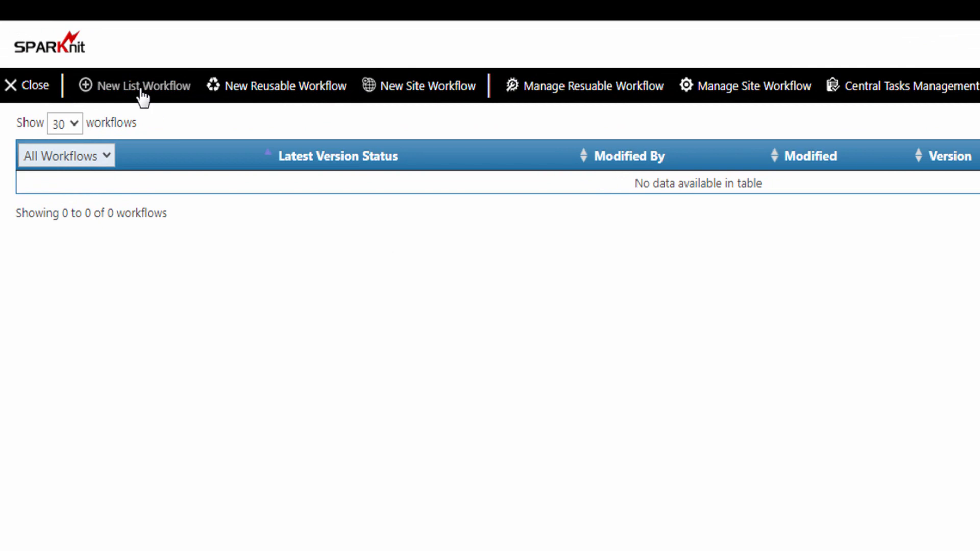
Create a workflow named 'Announcements Publish' with the same description, triggered when an item is created
{"action": "left_click", "coordinate": [142, 91]}
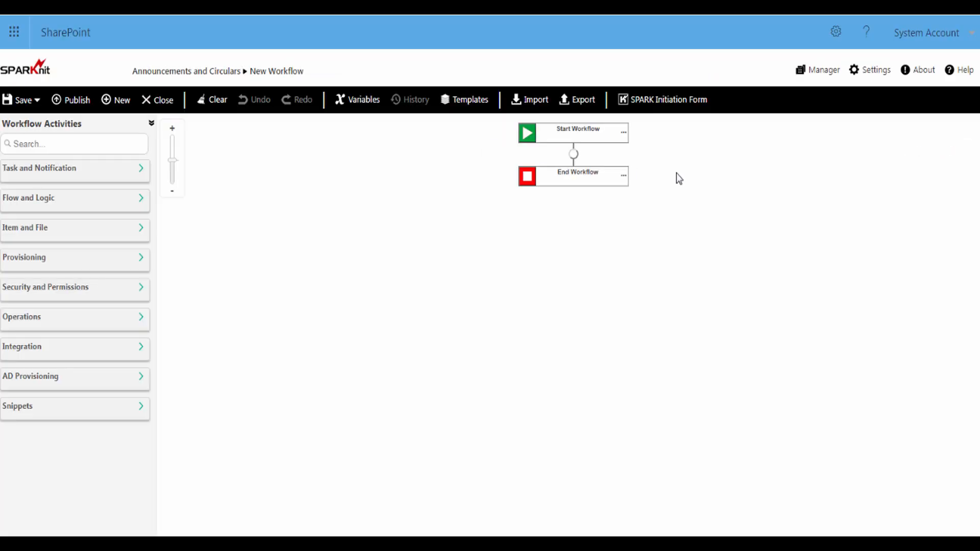
{"action": "left_click", "coordinate": [868, 73]}
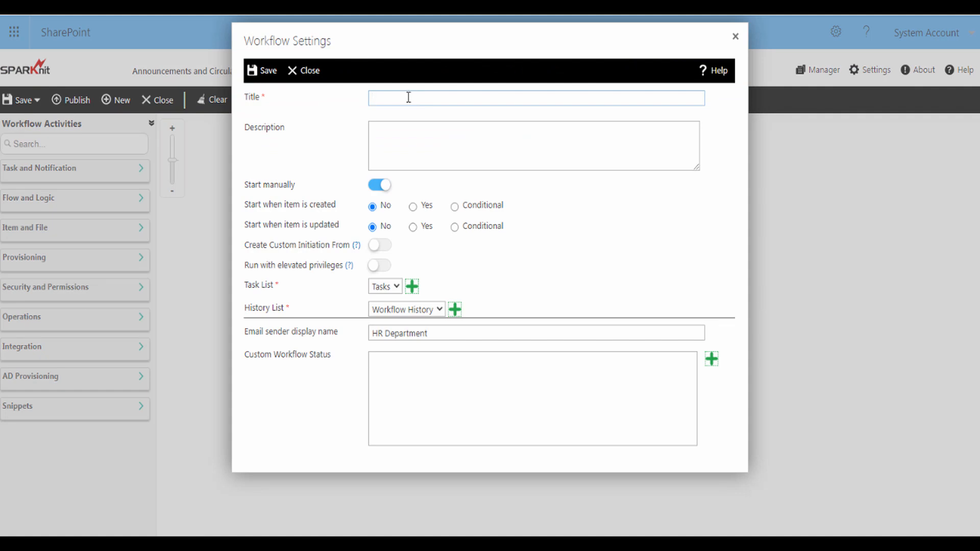
{"action": "type", "text": "Announcements Publish"}
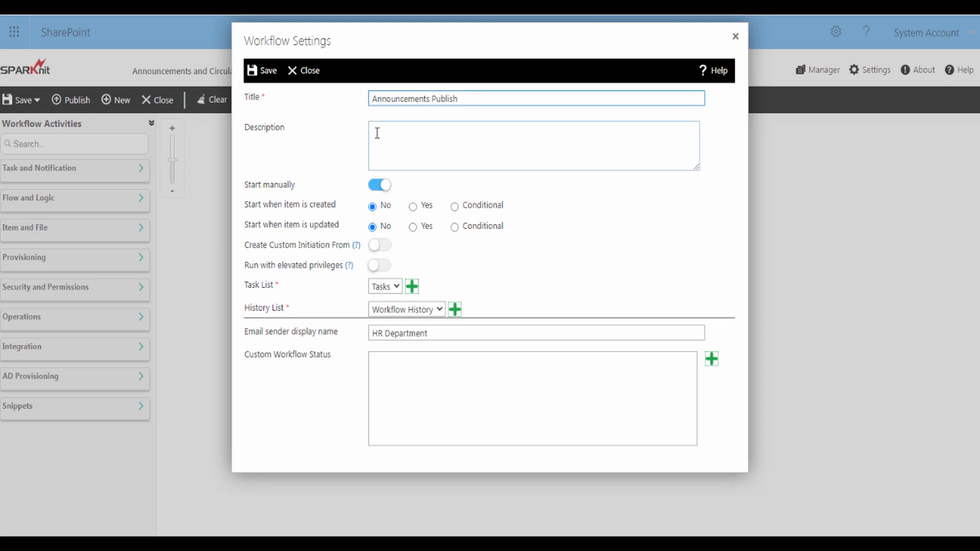
{"action": "left_click", "coordinate": [377, 132]}
{"action": "type", "text": "Announcements Publish"}
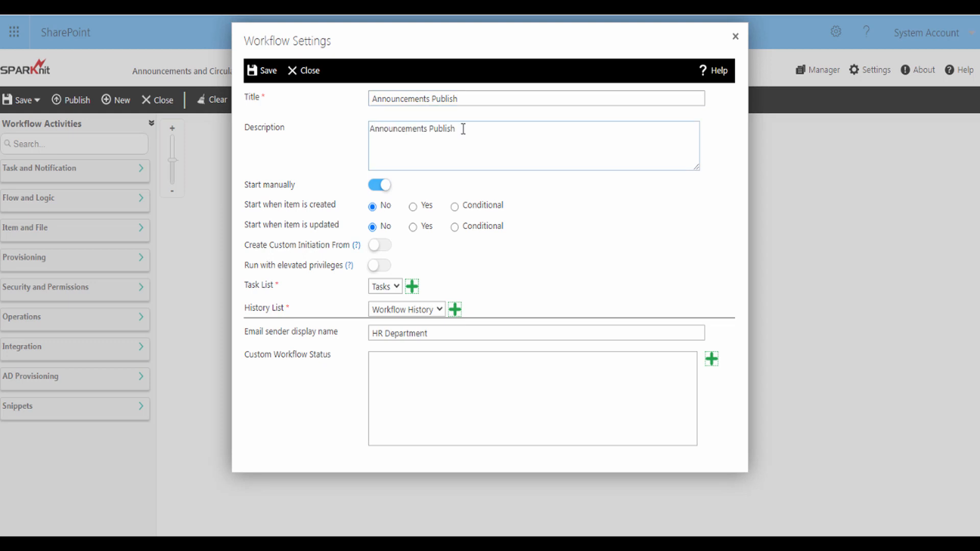
{"action": "left_click", "coordinate": [413, 207]}
Add a custom workflow status 'Publish' and close the workflow settings
{"action": "left_click", "coordinate": [712, 360]}
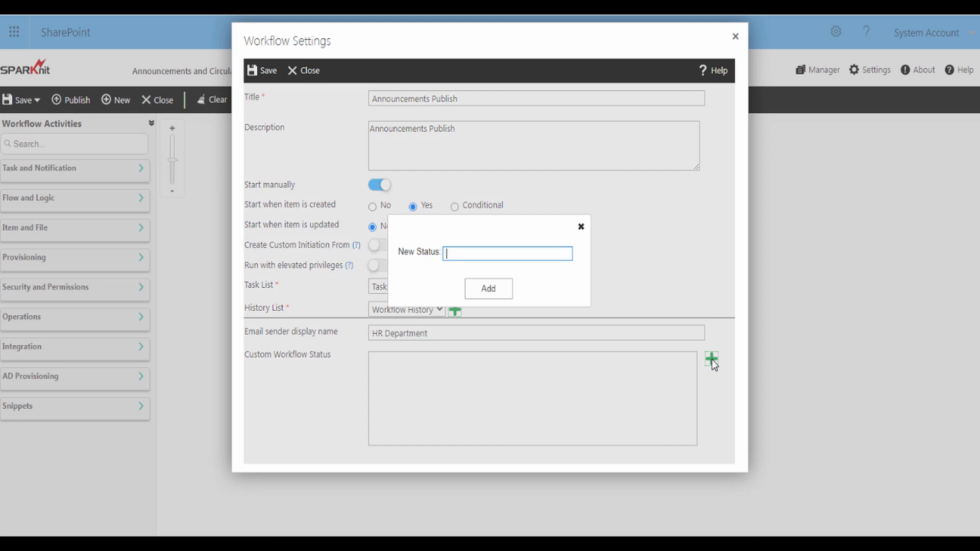
{"action": "left_click", "coordinate": [464, 255]}
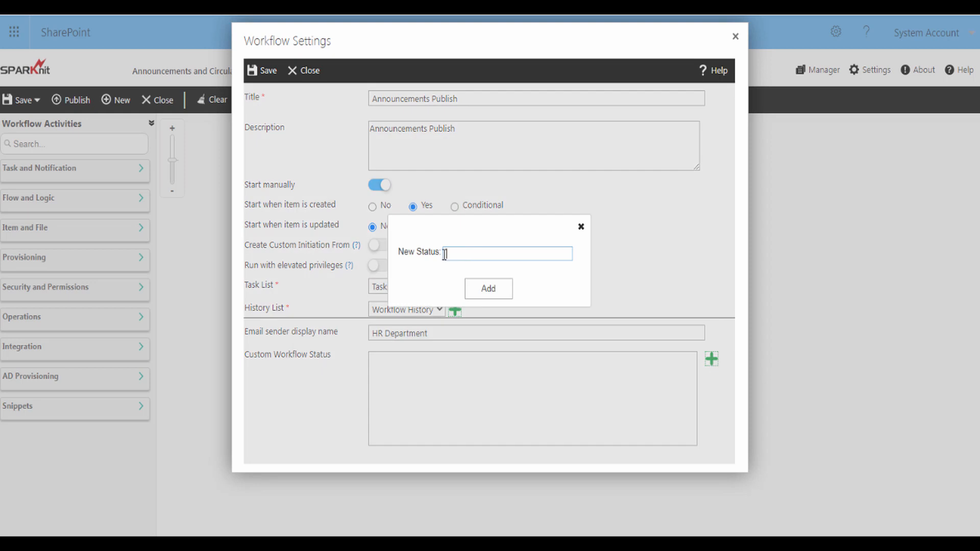
{"action": "type", "text": "Publish"}
{"action": "left_click", "coordinate": [481, 290]}
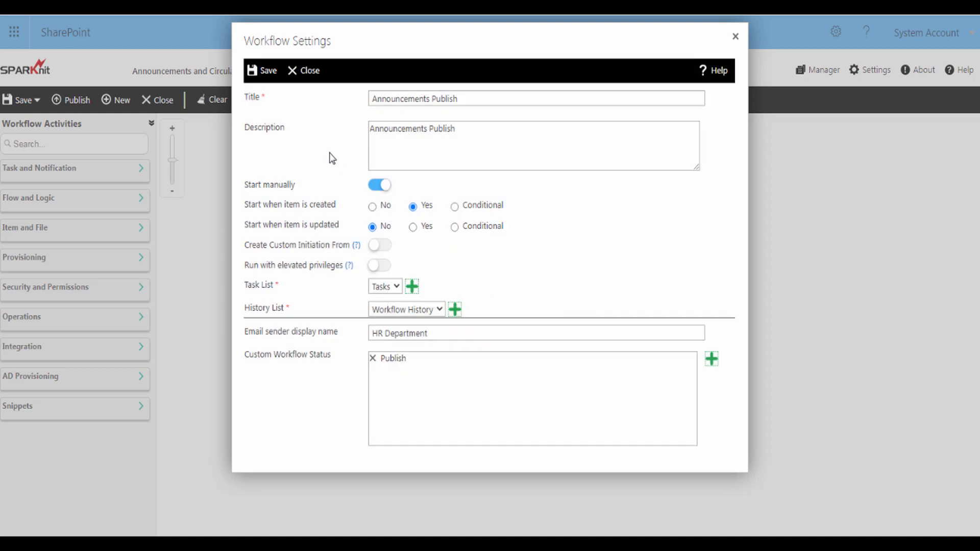
{"action": "left_click", "coordinate": [272, 74]}
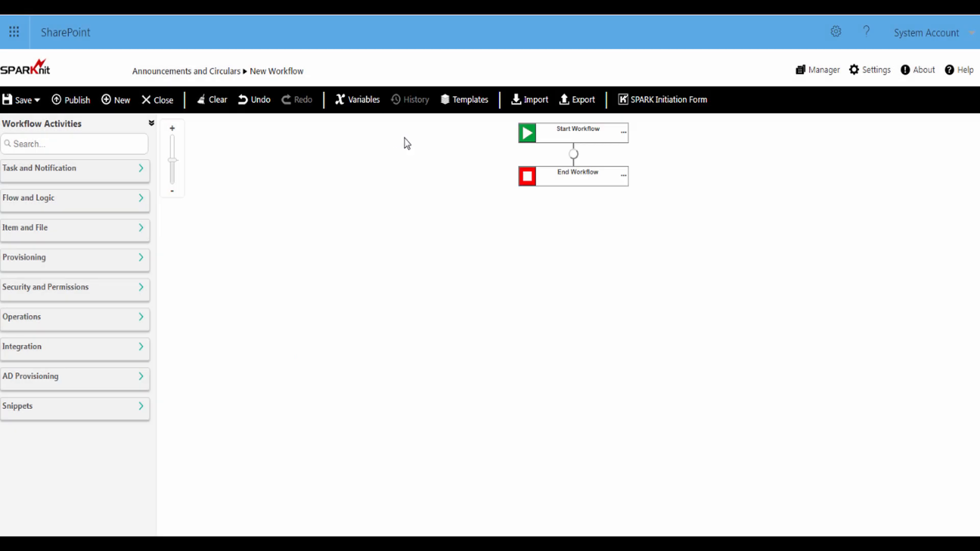
Drop an If Else Condition from Flow and Logic between Start and End Workflow and open its settings
{"action": "left_click", "coordinate": [143, 204]}
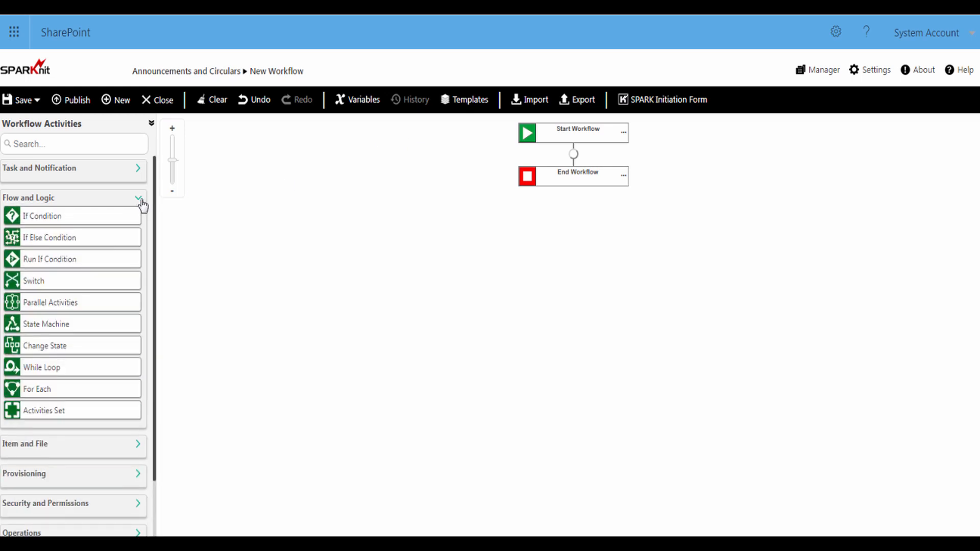
{"action": "left_click_drag", "start_coordinate": [37, 243], "coordinate": [573, 163]}
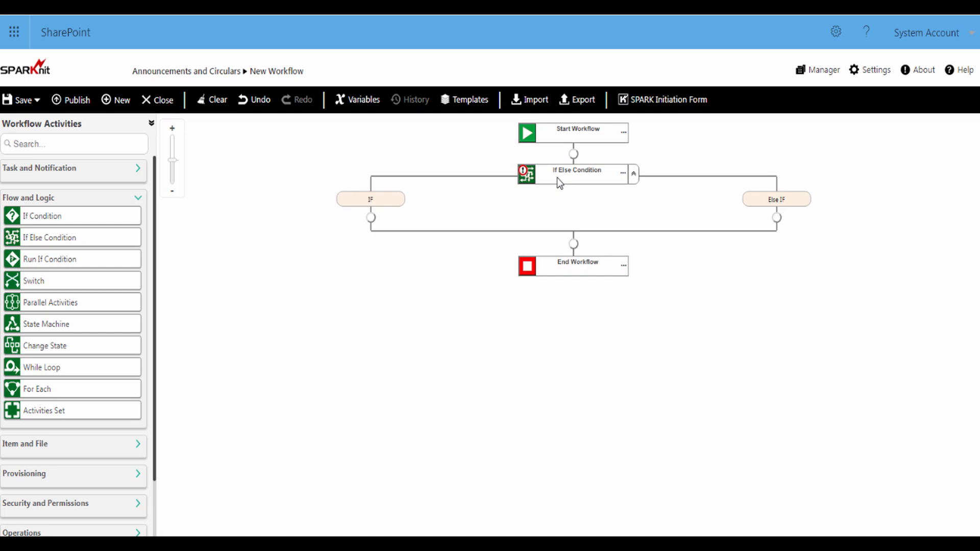
{"action": "double_click", "coordinate": [527, 175]}
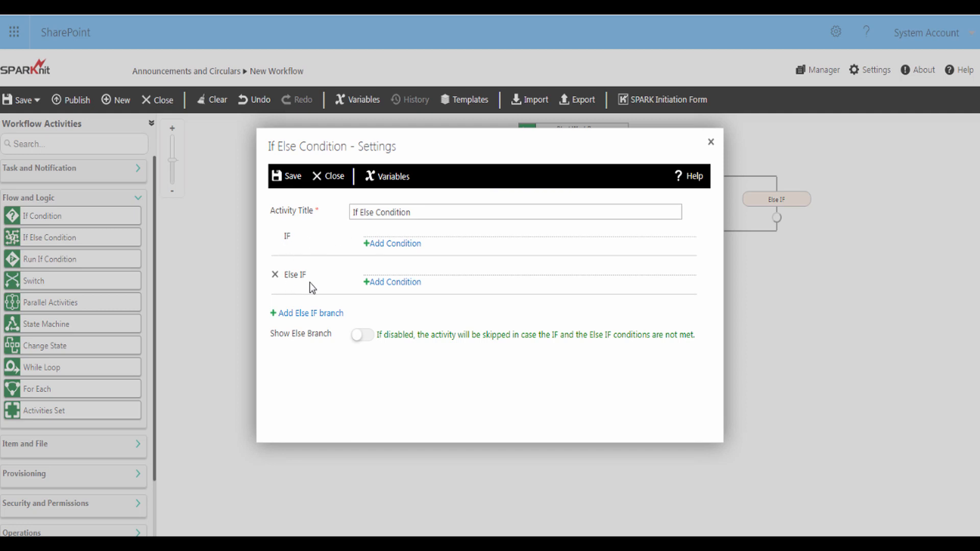
Give the IF branch the condition Publish equals 'Public'
{"action": "left_click", "coordinate": [386, 246]}
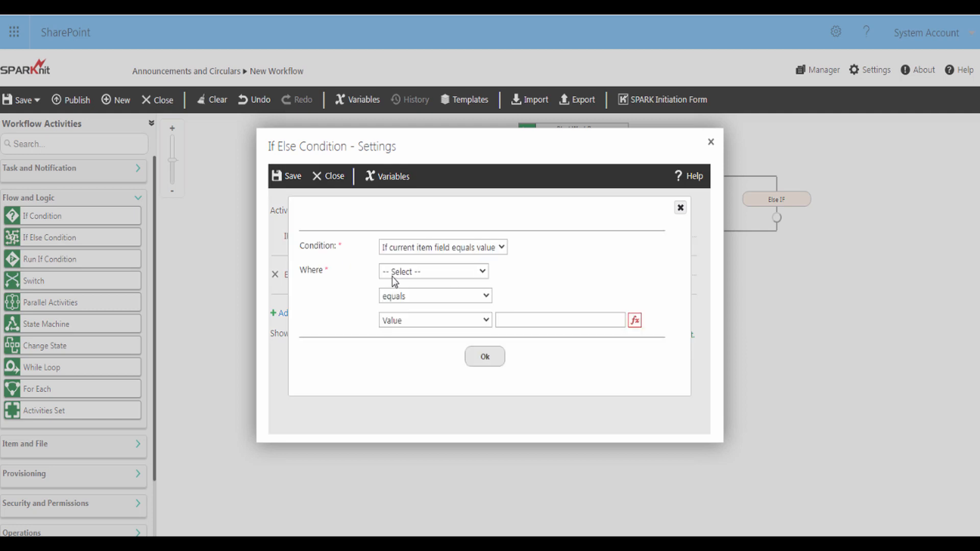
{"action": "left_click", "coordinate": [395, 276]}
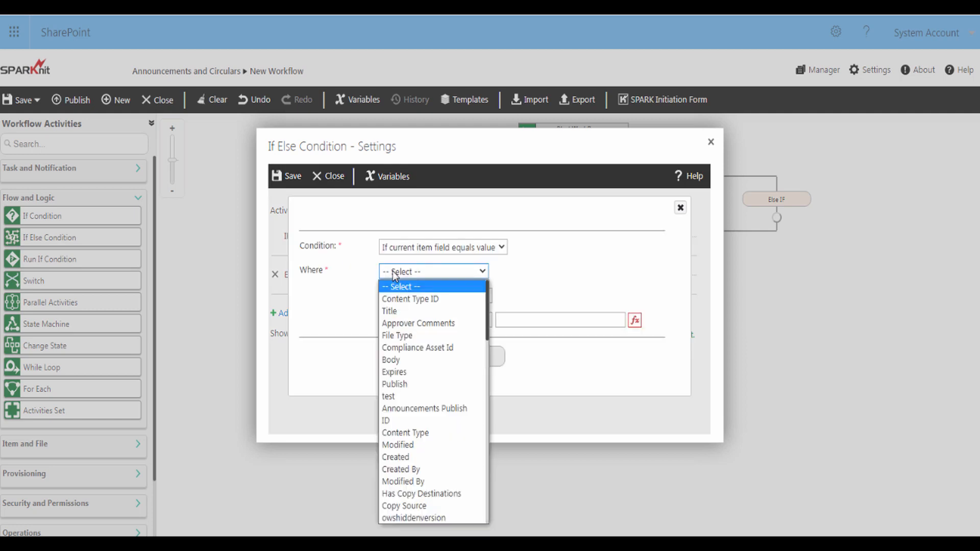
{"action": "left_click", "coordinate": [394, 384]}
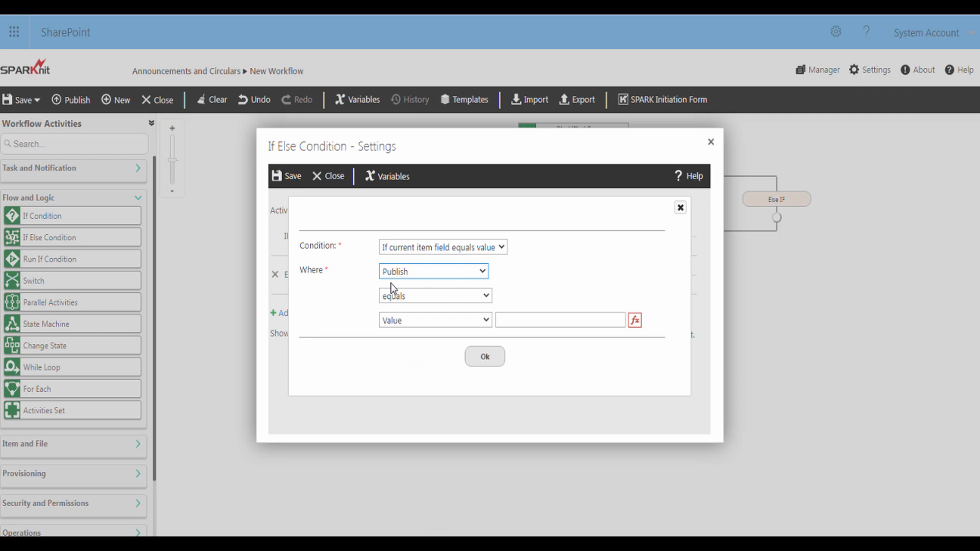
{"action": "left_click", "coordinate": [391, 298]}
{"action": "left_click", "coordinate": [391, 309]}
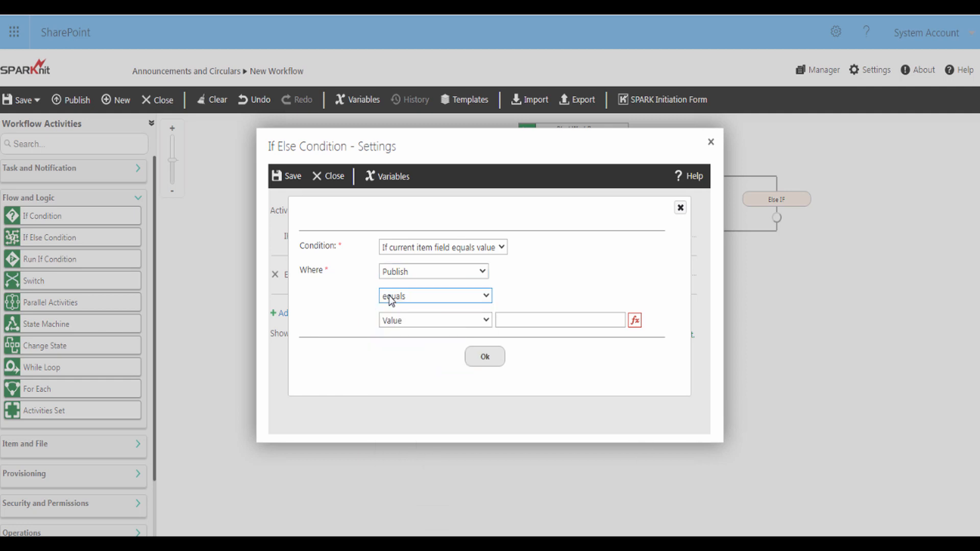
{"action": "left_click", "coordinate": [518, 322]}
{"action": "type", "text": "Public"}
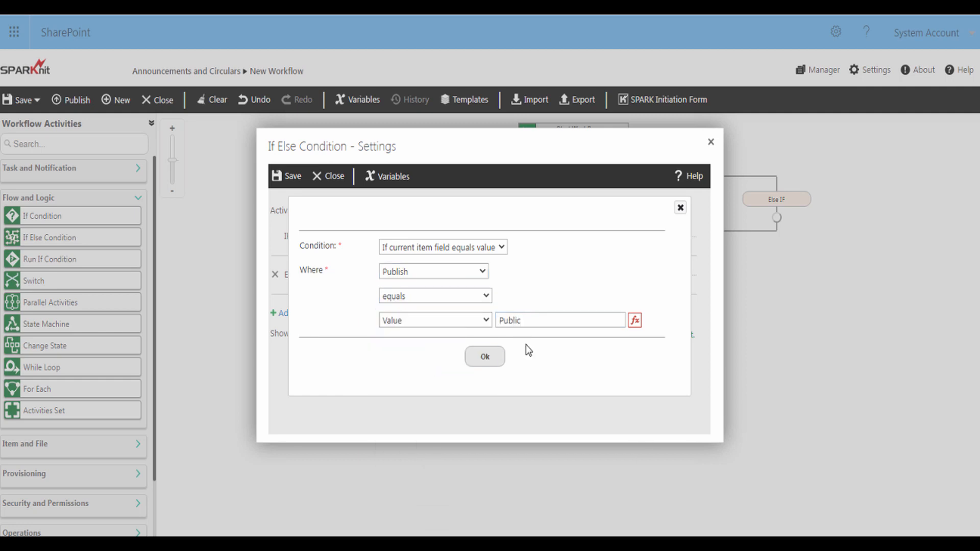
{"action": "left_click", "coordinate": [485, 362]}
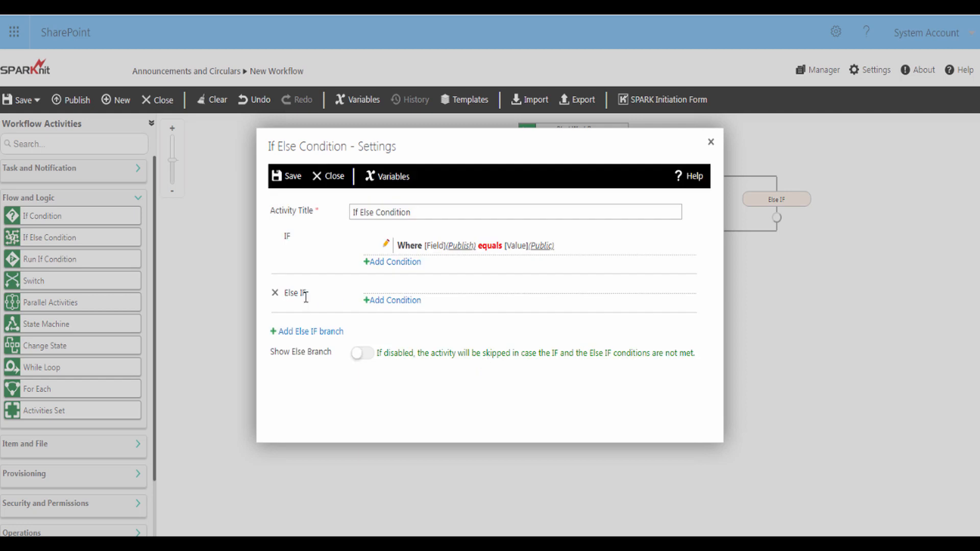
Give the Else IF branch the condition Publish equals 'HR Department'
{"action": "left_click", "coordinate": [383, 304]}
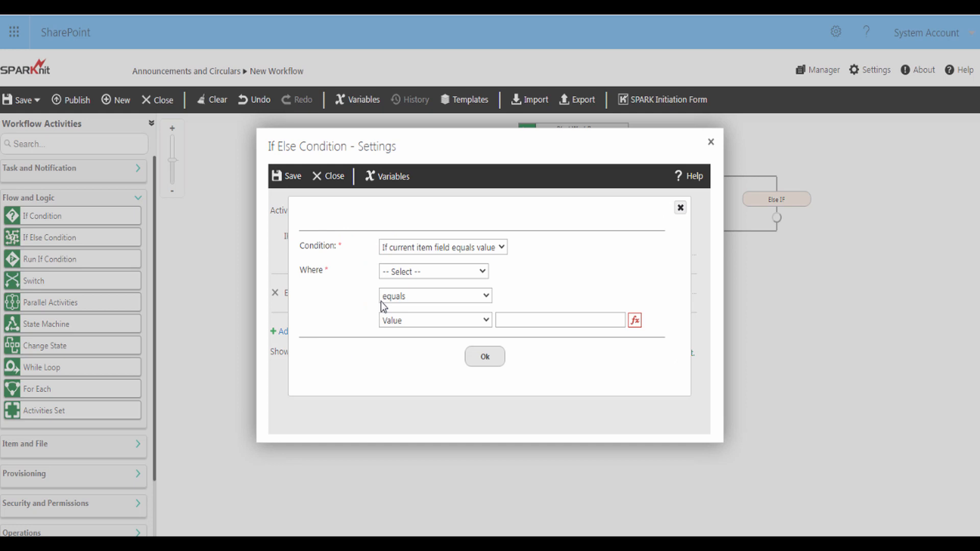
{"action": "left_click", "coordinate": [393, 274]}
{"action": "left_click", "coordinate": [391, 384]}
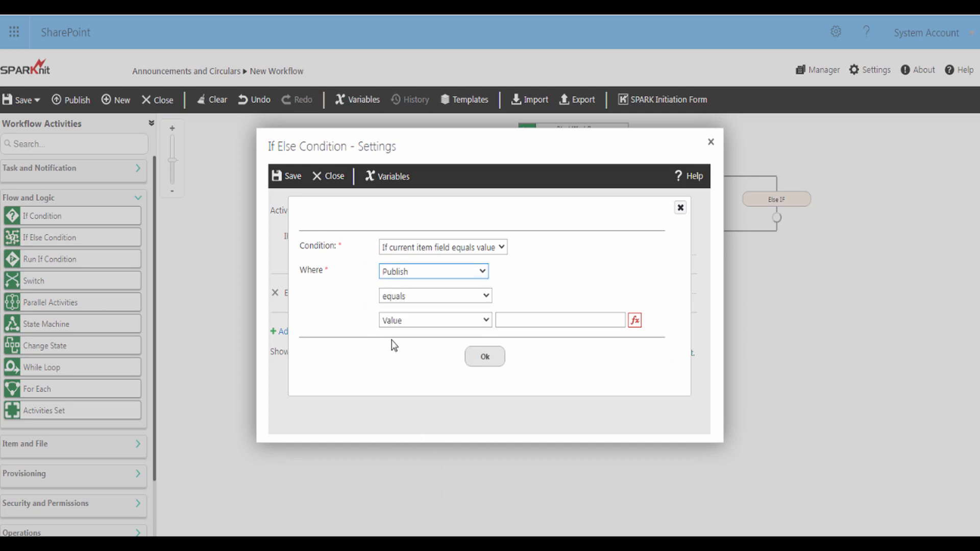
{"action": "left_click", "coordinate": [396, 298]}
{"action": "left_click", "coordinate": [395, 308]}
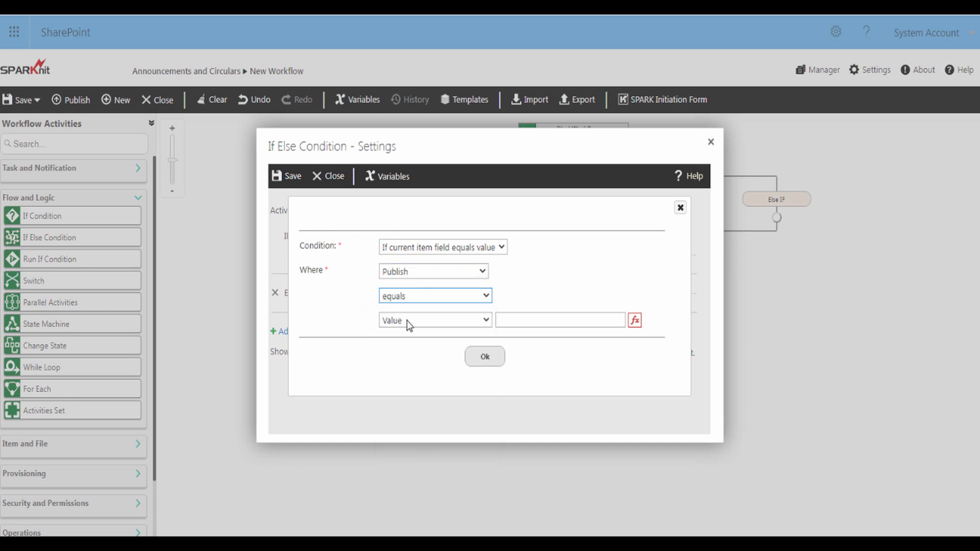
{"action": "left_click", "coordinate": [509, 320]}
{"action": "type", "text": "HR Department"}
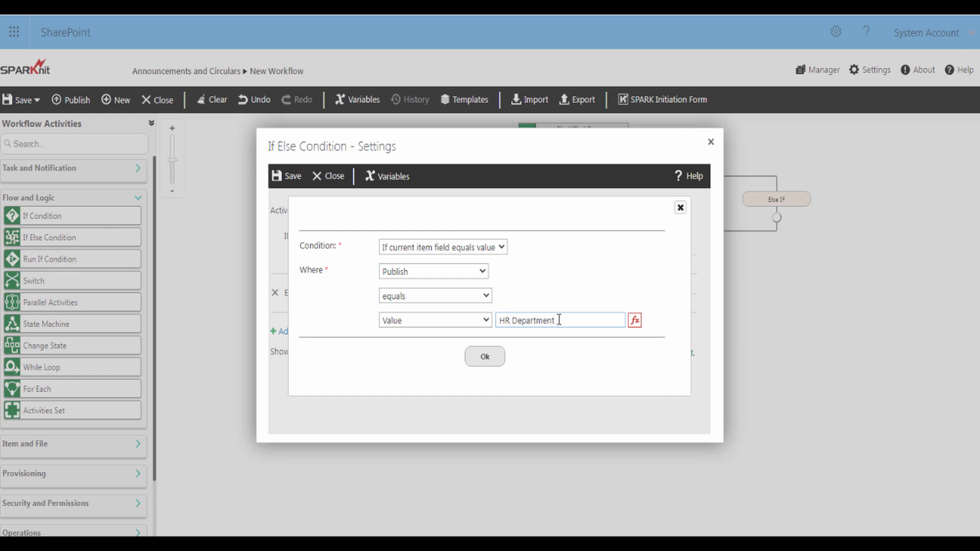
{"action": "left_click", "coordinate": [485, 361]}
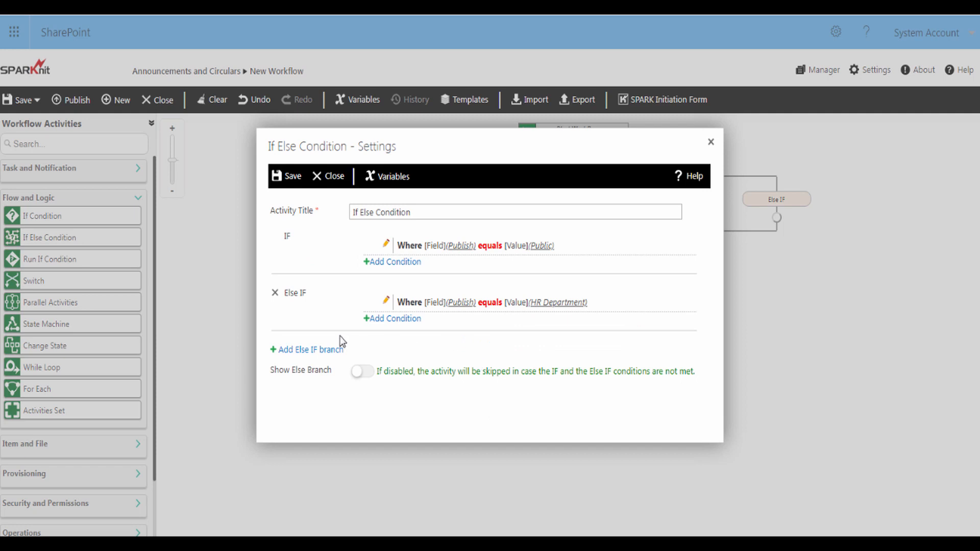
Add a third branch where Publish equals 'Public Relations Department' and save the If Else Condition
{"action": "left_click", "coordinate": [310, 352]}
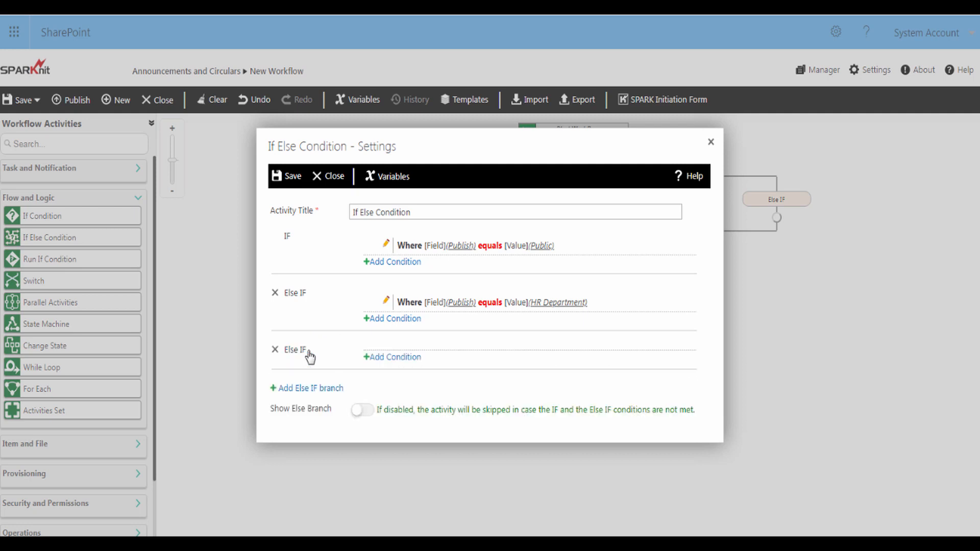
{"action": "left_click", "coordinate": [392, 360]}
{"action": "left_click", "coordinate": [405, 271]}
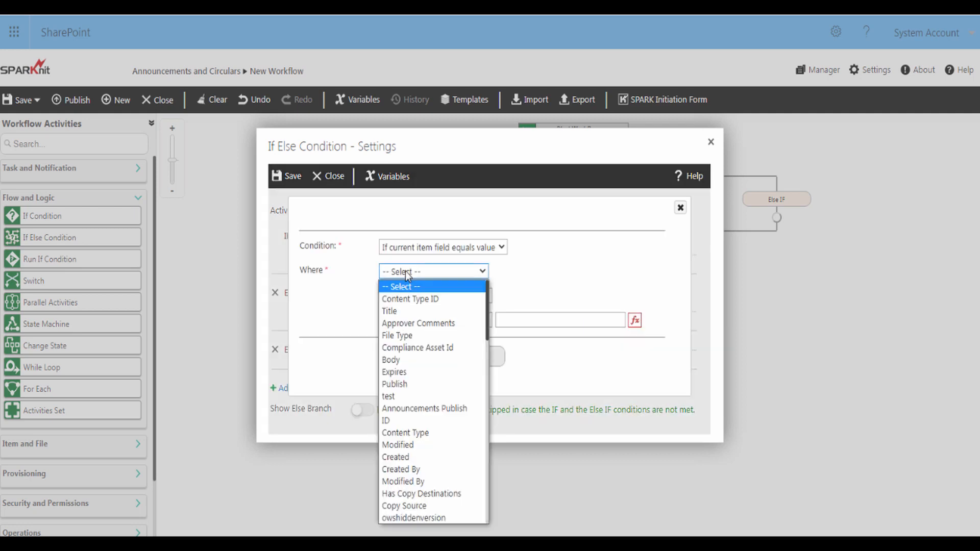
{"action": "left_click", "coordinate": [403, 378]}
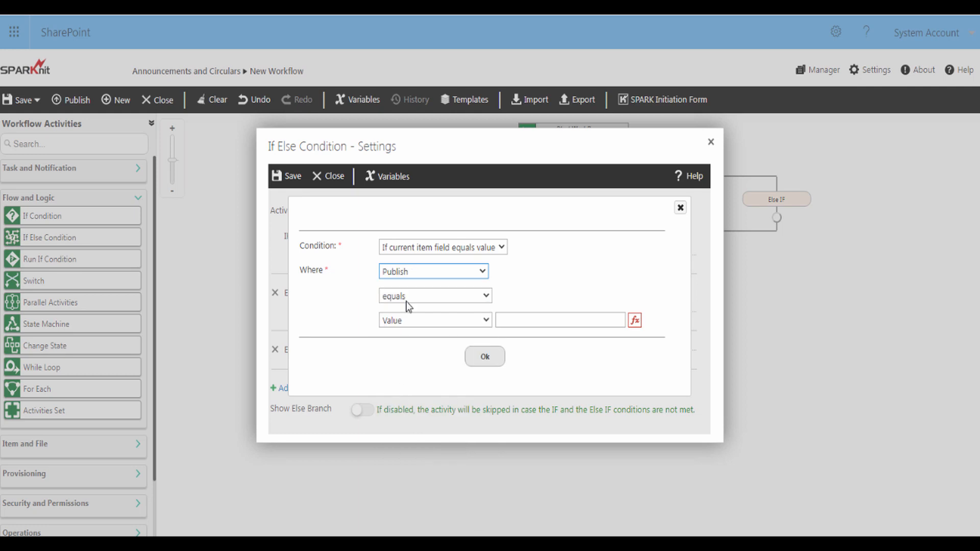
{"action": "left_click", "coordinate": [516, 321]}
{"action": "type", "text": "P"}
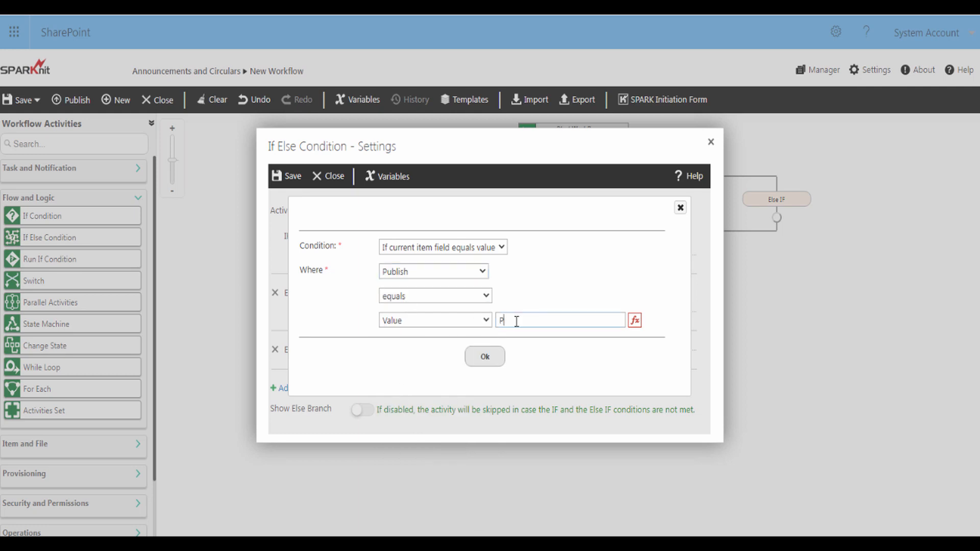
{"action": "type", "text": "ublic Relations Department"}
{"action": "left_click", "coordinate": [492, 358]}
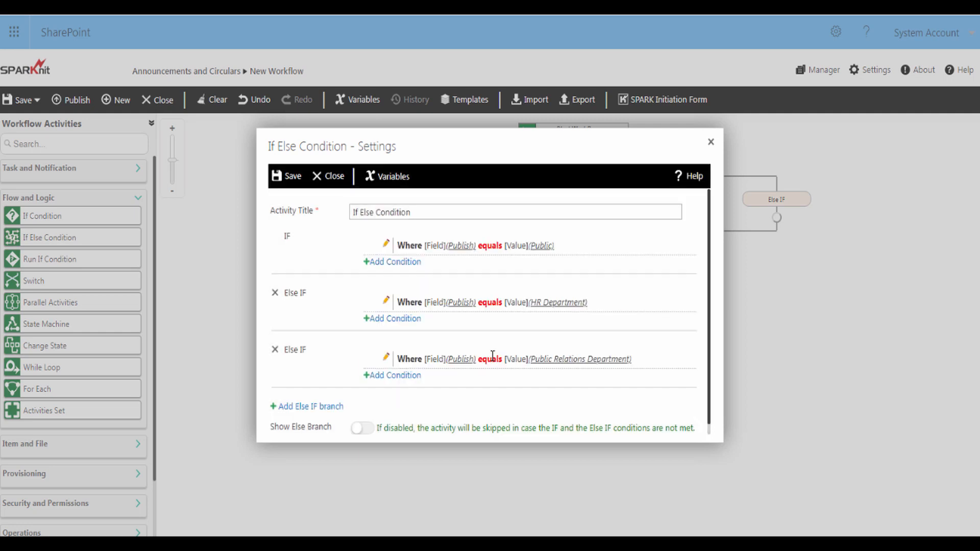
{"action": "left_click", "coordinate": [293, 178]}
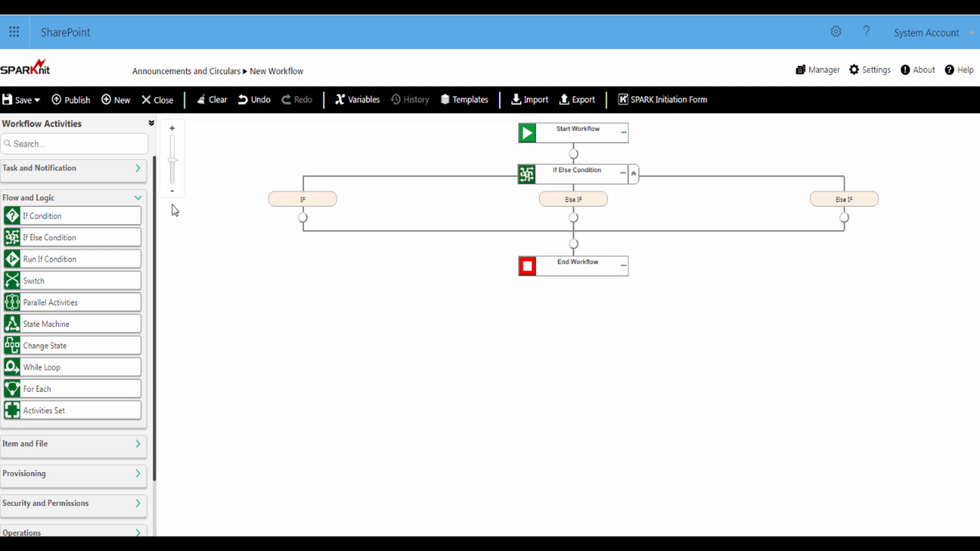
Add an Item Permissions activity under the IF branch titled 'Set Item Permissions Public'
{"action": "left_click_drag", "start_coordinate": [158, 210], "coordinate": [158, 307]}
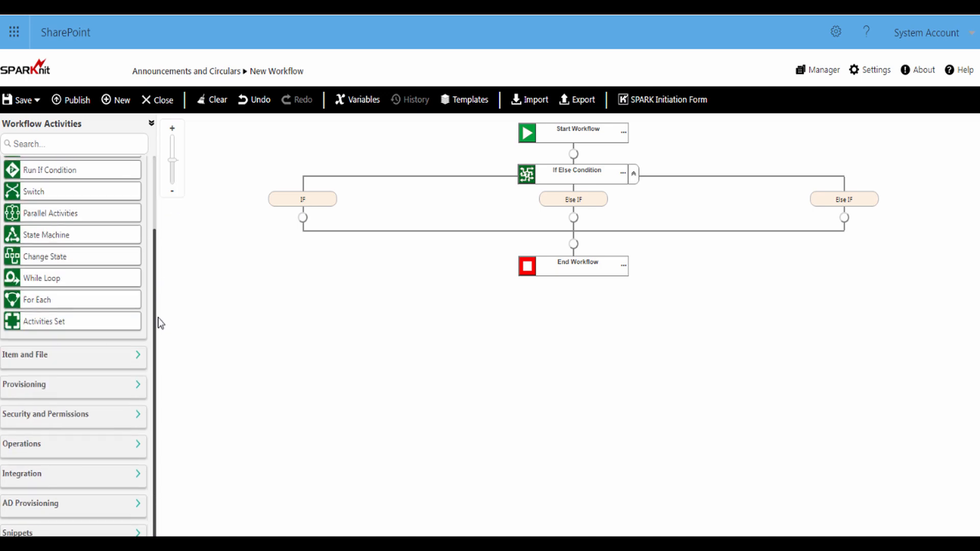
{"action": "left_click", "coordinate": [139, 417]}
{"action": "left_click_drag", "start_coordinate": [41, 435], "coordinate": [303, 218]}
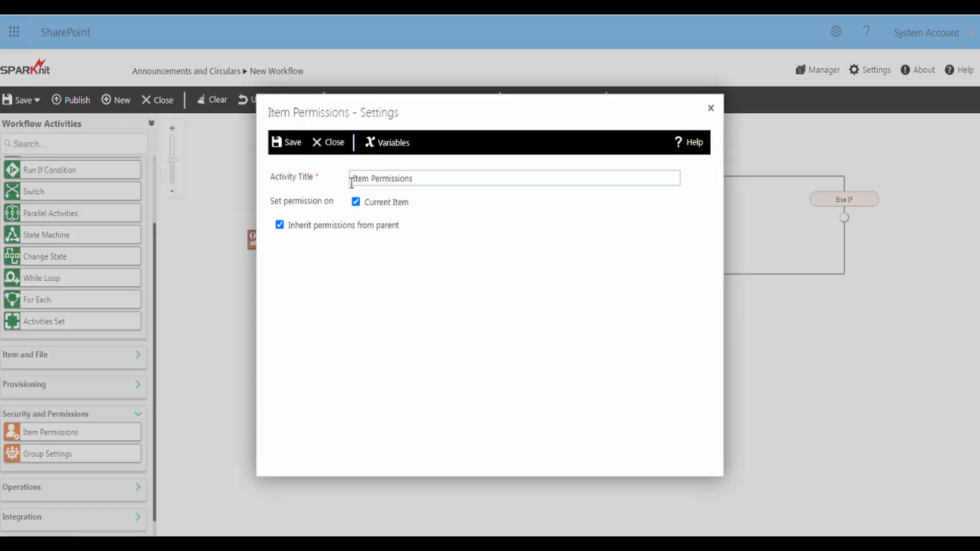
{"action": "left_click_drag", "start_coordinate": [416, 179], "coordinate": [348, 184]}
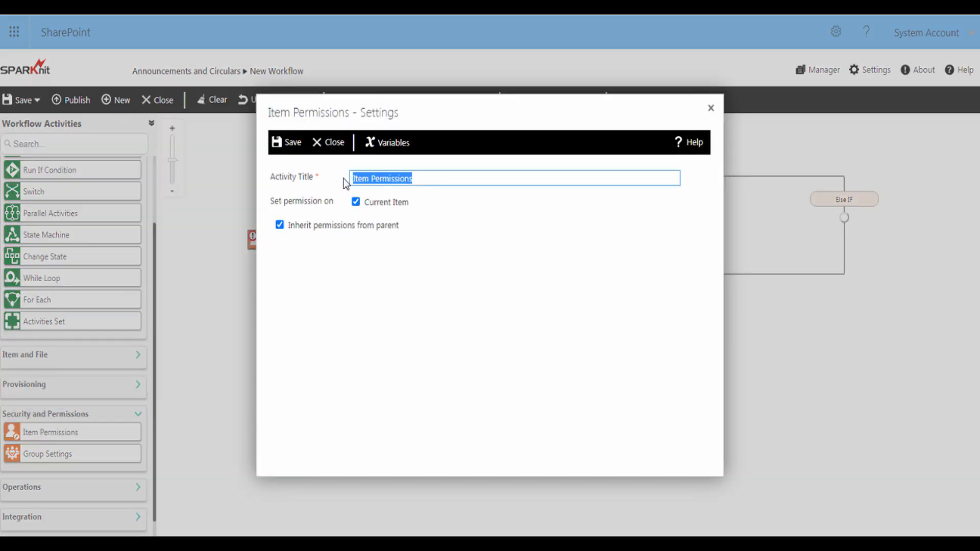
{"action": "type", "text": "Set Item Permissions Public"}
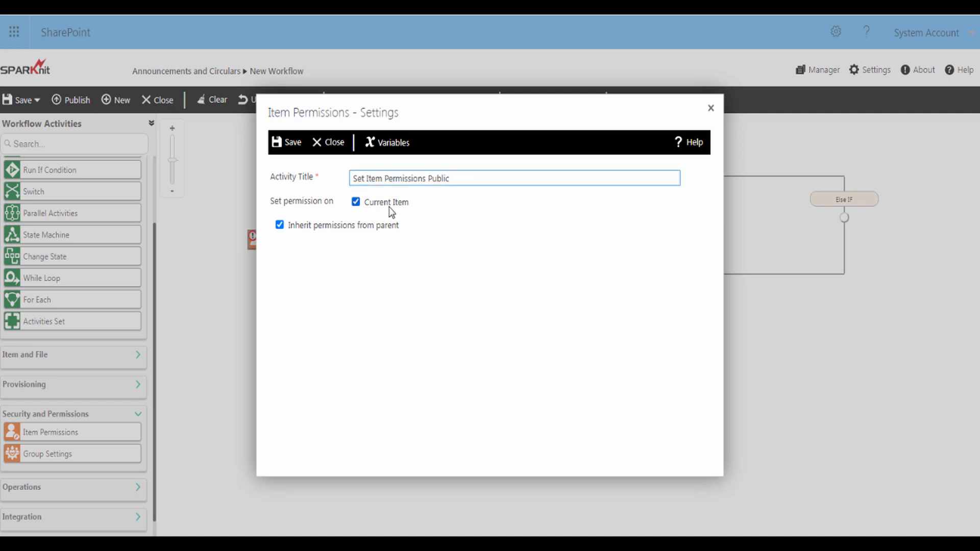
Break inheritance, remove existing permissions, grant All organization users Read, and save the step
{"action": "left_click", "coordinate": [286, 227]}
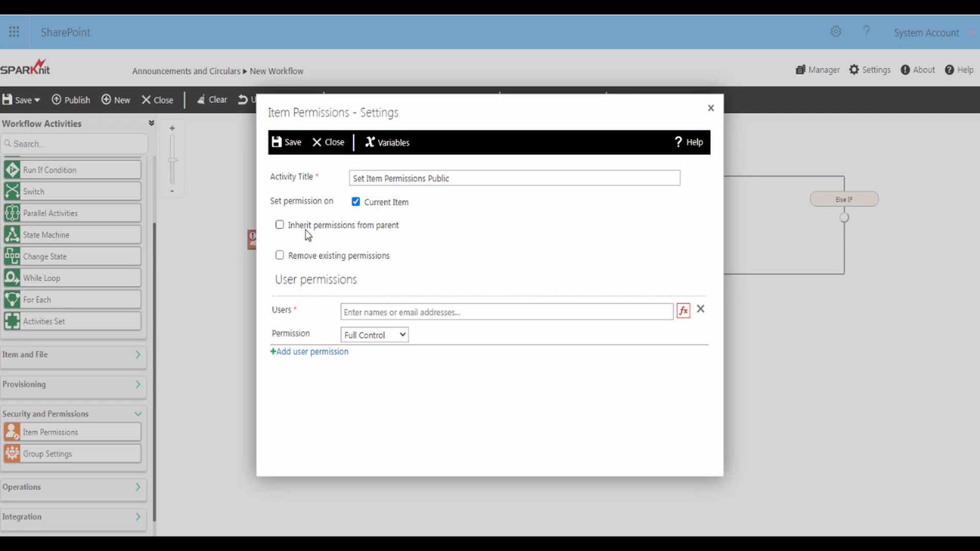
{"action": "left_click", "coordinate": [280, 257]}
{"action": "left_click", "coordinate": [363, 312]}
{"action": "type", "text": "all or"}
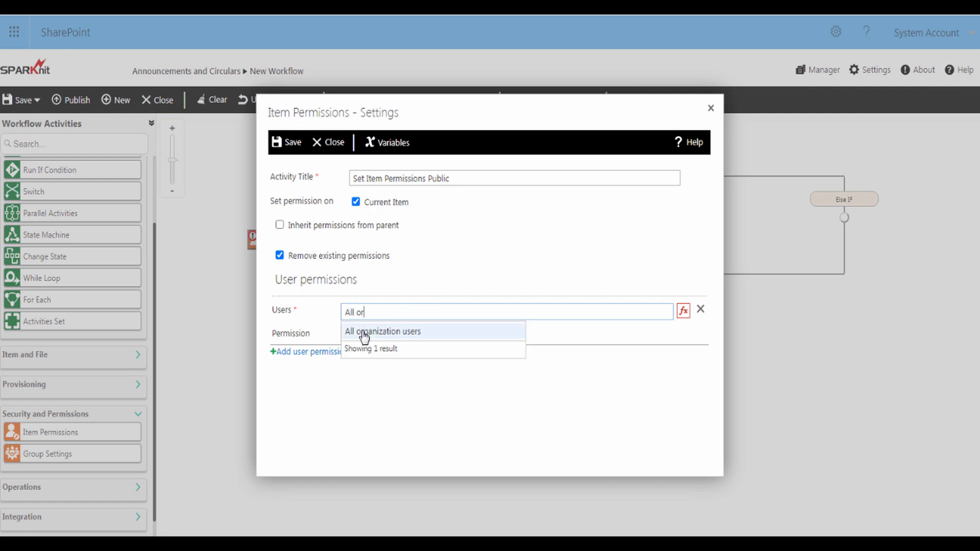
{"action": "left_click", "coordinate": [361, 334]}
{"action": "left_click", "coordinate": [364, 336]}
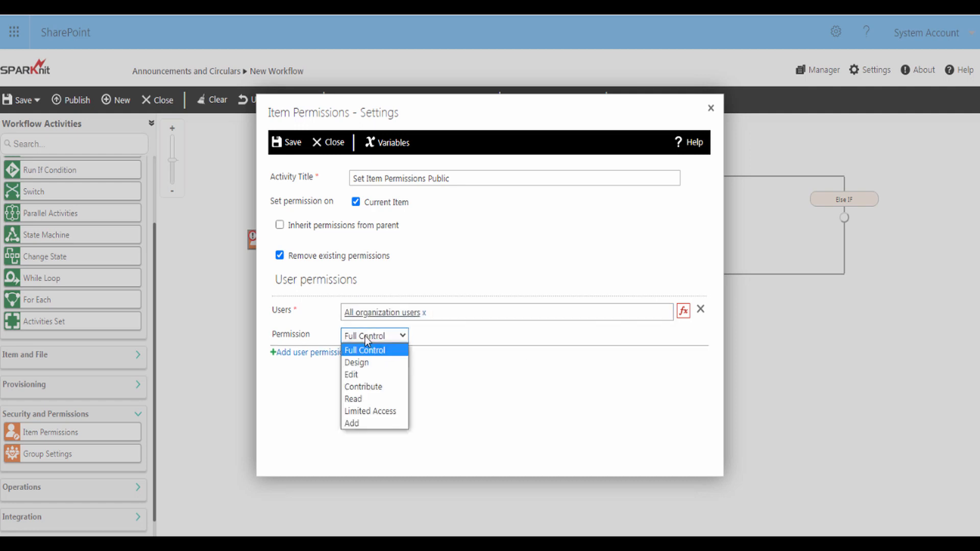
{"action": "left_click", "coordinate": [368, 398]}
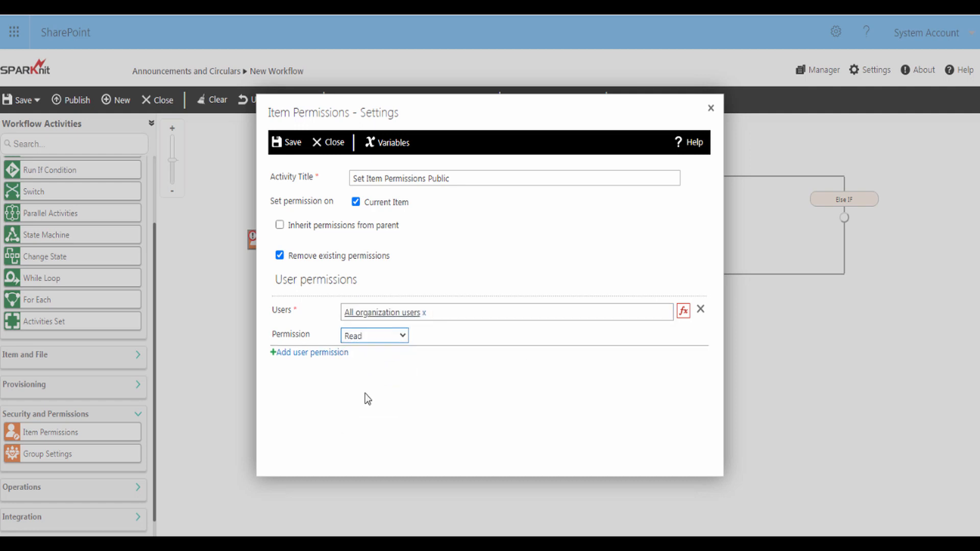
{"action": "left_click", "coordinate": [292, 144]}
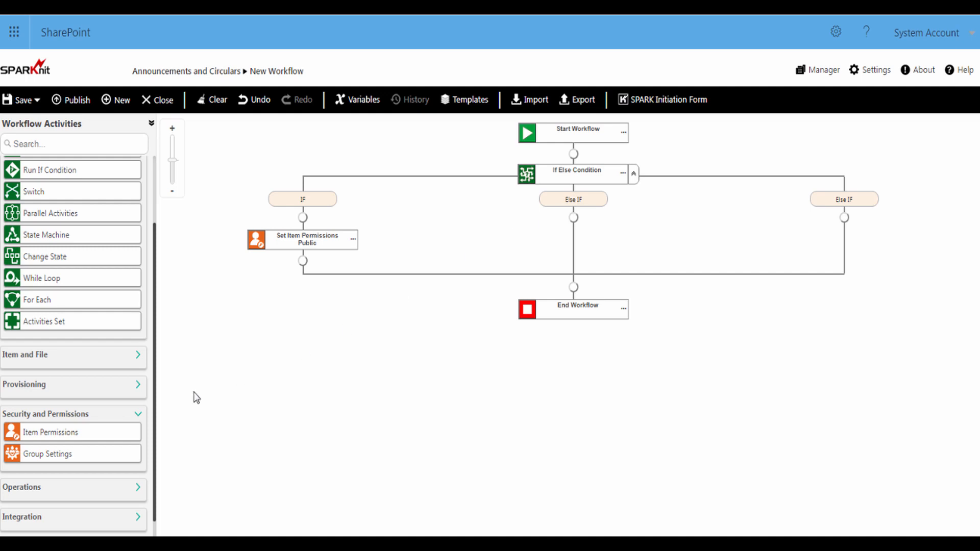
Add an Item Permissions step to the middle Else IF branch titled 'Set Item Permissions HR Department'
{"action": "left_click_drag", "start_coordinate": [62, 433], "coordinate": [527, 247]}
{"action": "double_click", "coordinate": [527, 247]}
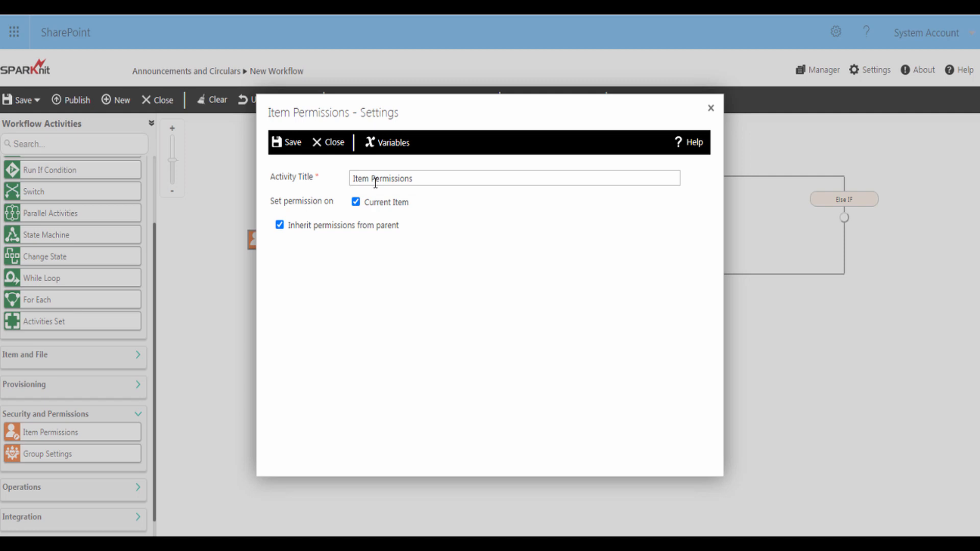
{"action": "left_click_drag", "start_coordinate": [419, 179], "coordinate": [354, 180]}
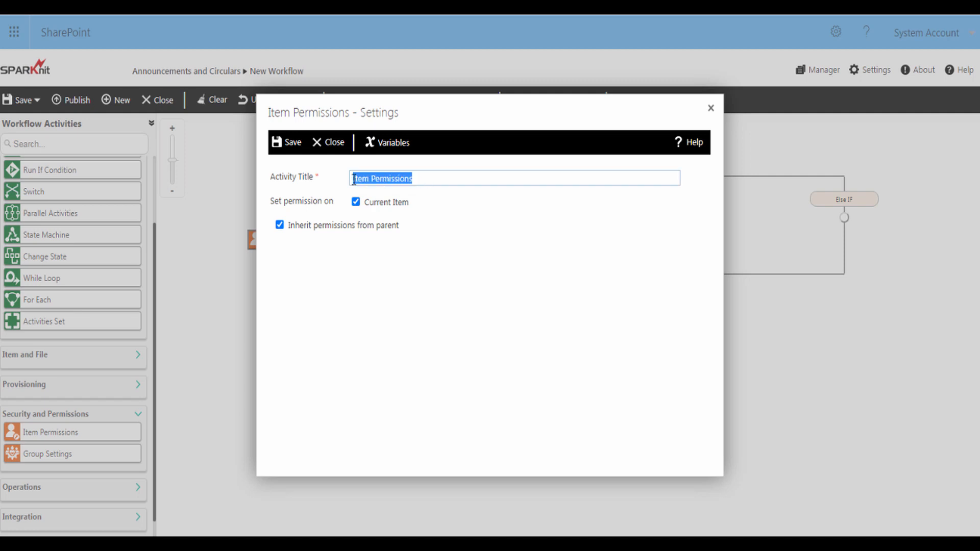
{"action": "type", "text": "Set Item Permissions HR Department"}
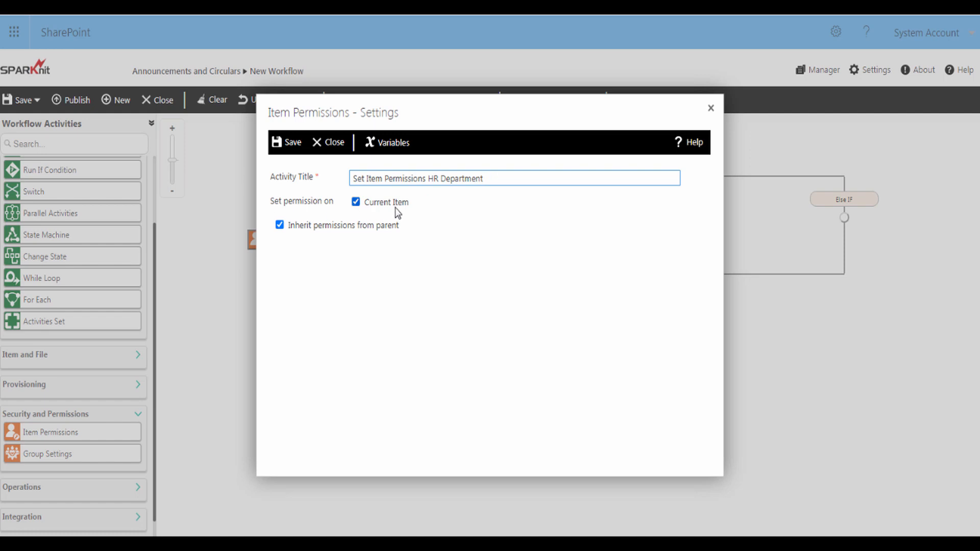
Break inheritance, remove existing permissions, grant HR Department Contribute, and save the step
{"action": "left_click", "coordinate": [280, 225]}
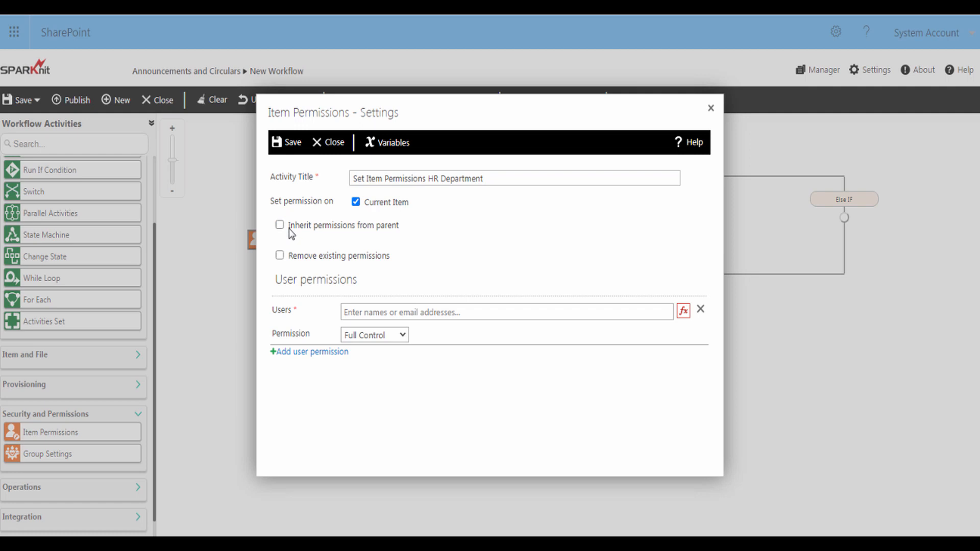
{"action": "left_click", "coordinate": [280, 255]}
{"action": "left_click", "coordinate": [355, 312]}
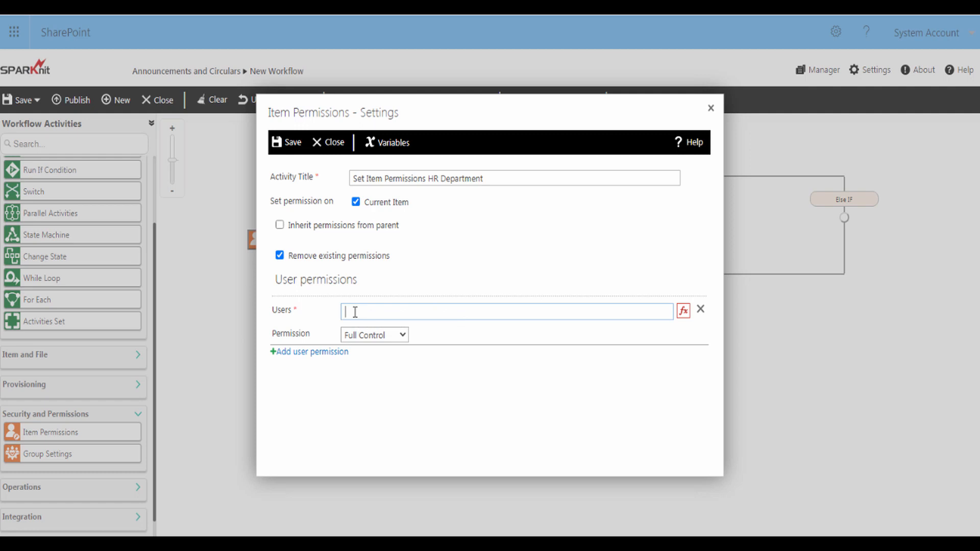
{"action": "type", "text": "HR De"}
{"action": "left_click", "coordinate": [360, 332]}
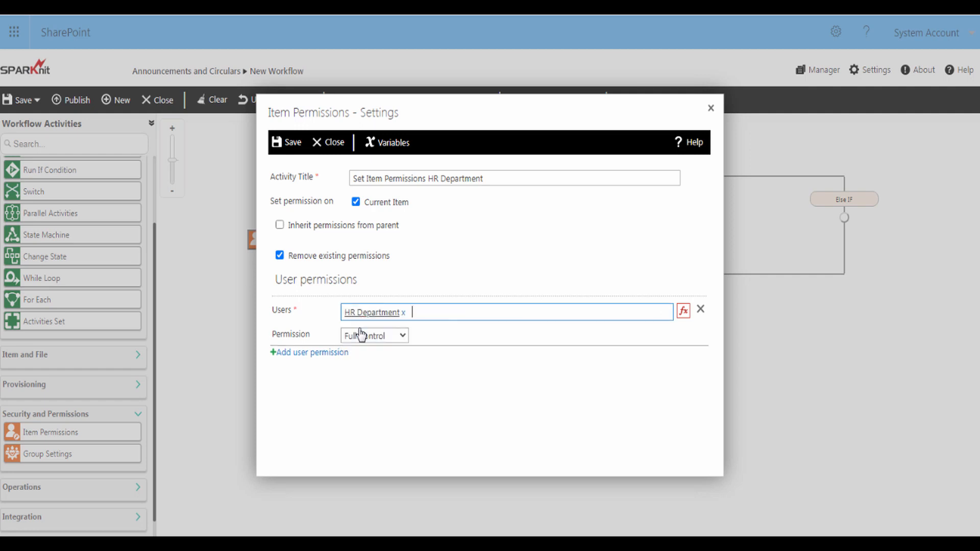
{"action": "left_click", "coordinate": [362, 336]}
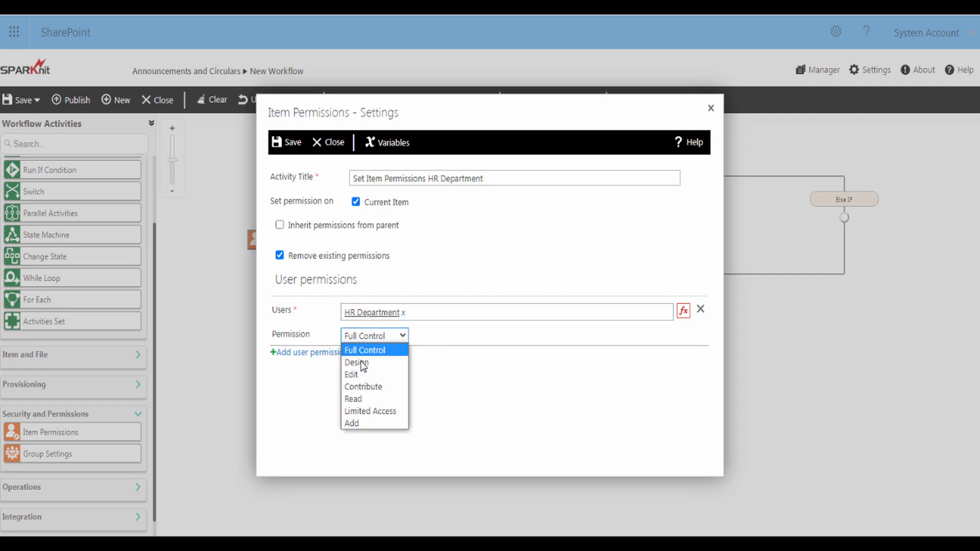
{"action": "left_click", "coordinate": [362, 388]}
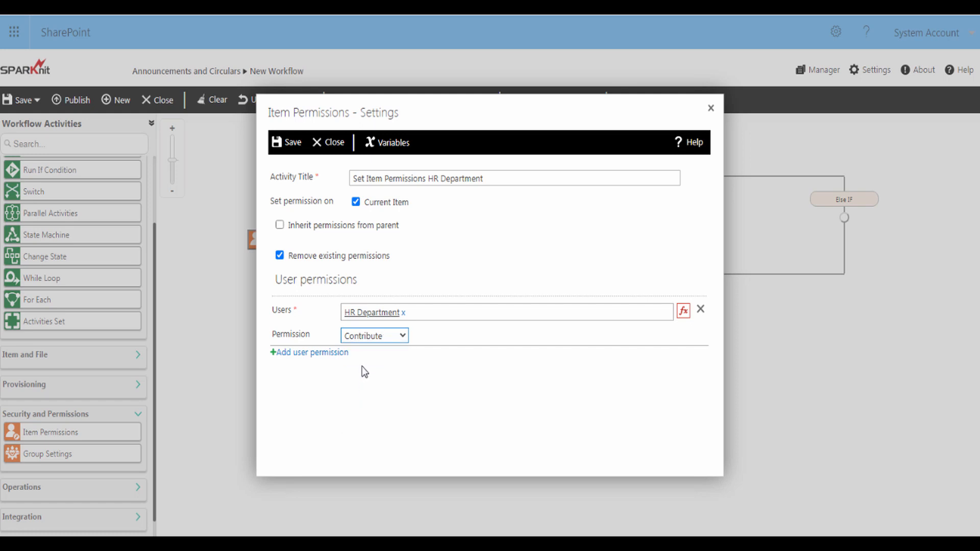
{"action": "left_click", "coordinate": [291, 147]}
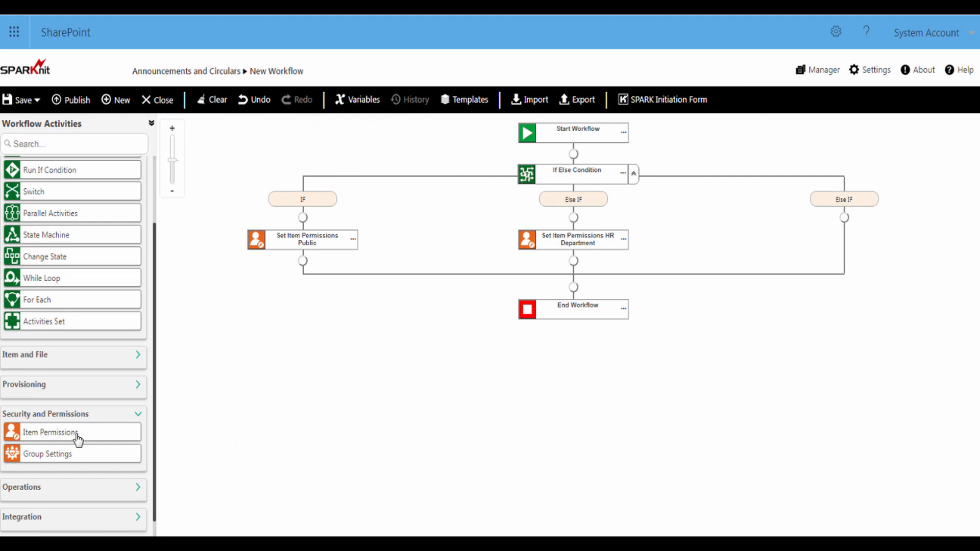
Add an Item Permissions step to the right branch granting Public Relations Department Contribute, and save it
{"action": "left_click_drag", "start_coordinate": [76, 437], "coordinate": [836, 224]}
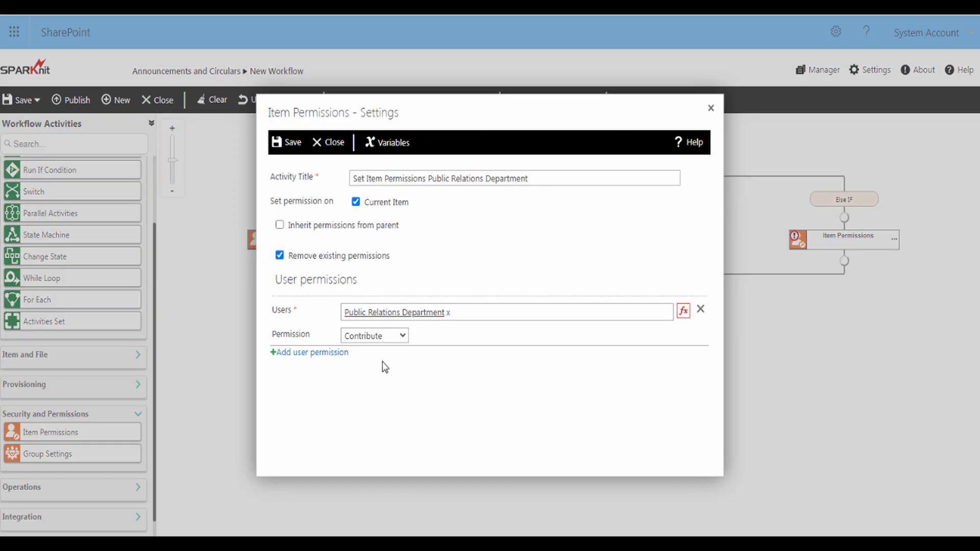
{"action": "left_click", "coordinate": [293, 144]}
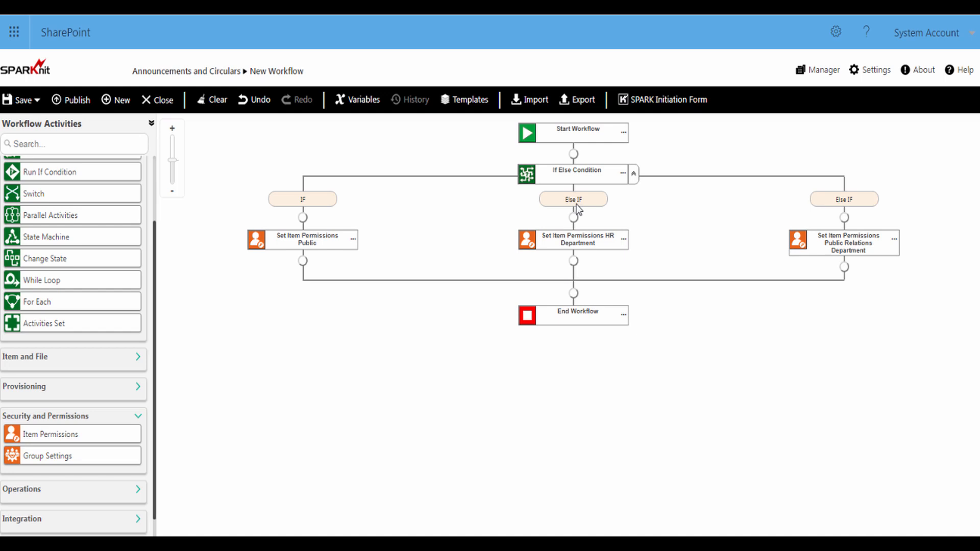
Add an HR Department Review Announcements task to the middle branch, followed by a Public Item Permissions step
{"action": "left_click_drag", "start_coordinate": [155, 225], "coordinate": [158, 160]}
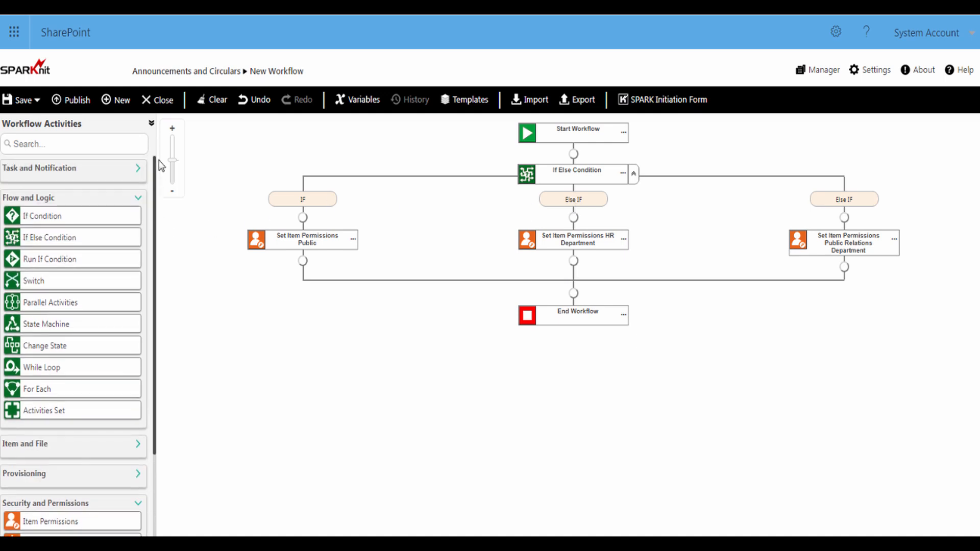
{"action": "left_click", "coordinate": [138, 198]}
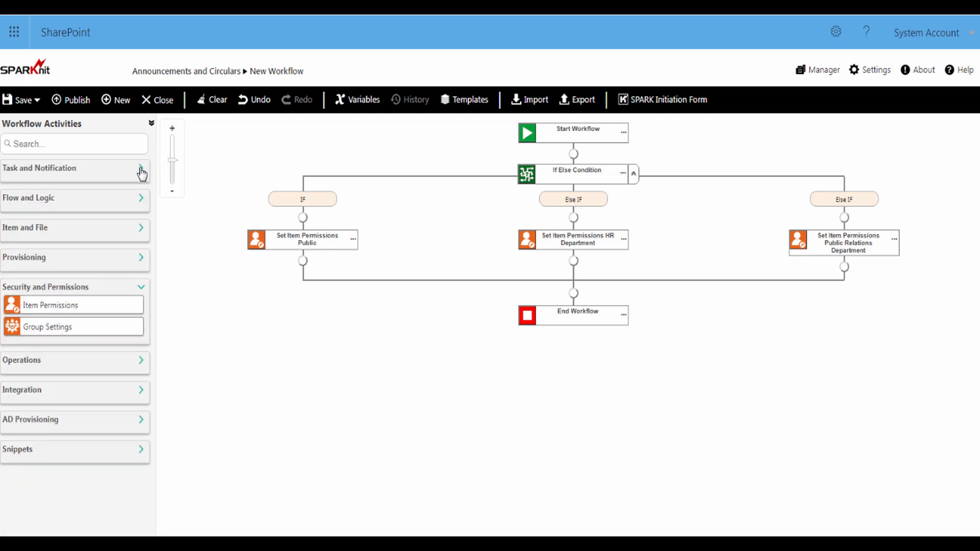
{"action": "left_click", "coordinate": [138, 170]}
{"action": "left_click_drag", "start_coordinate": [61, 227], "coordinate": [573, 272]}
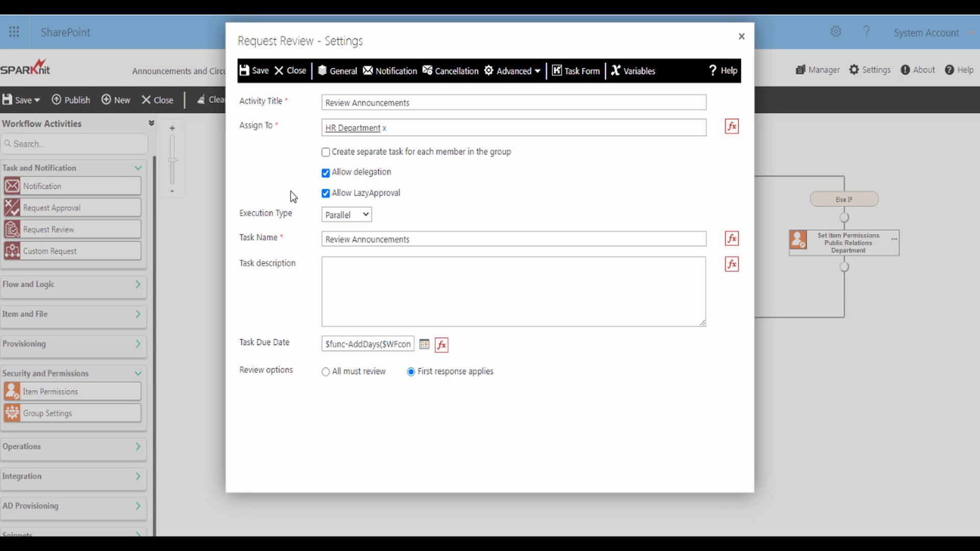
{"action": "left_click", "coordinate": [259, 73]}
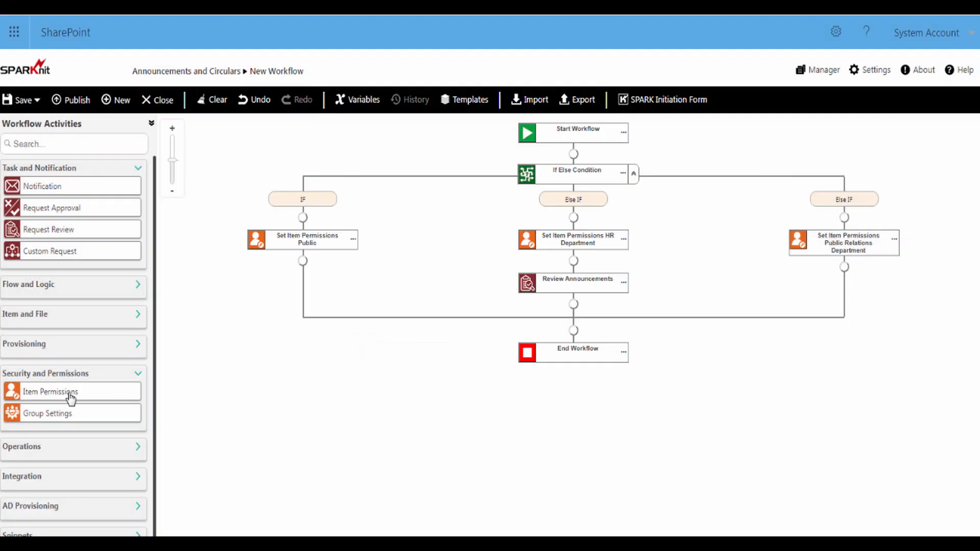
{"action": "left_click_drag", "start_coordinate": [68, 394], "coordinate": [571, 306]}
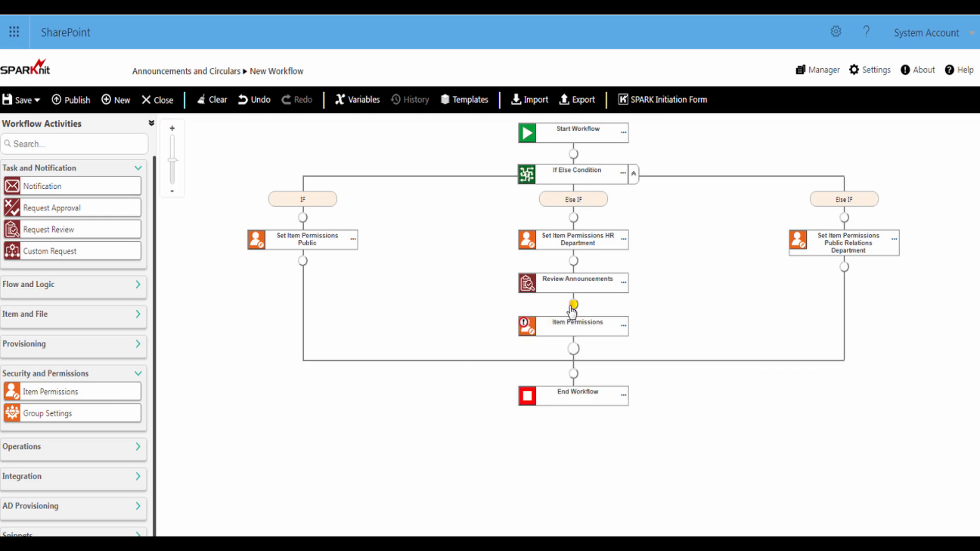
{"action": "double_click", "coordinate": [527, 330]}
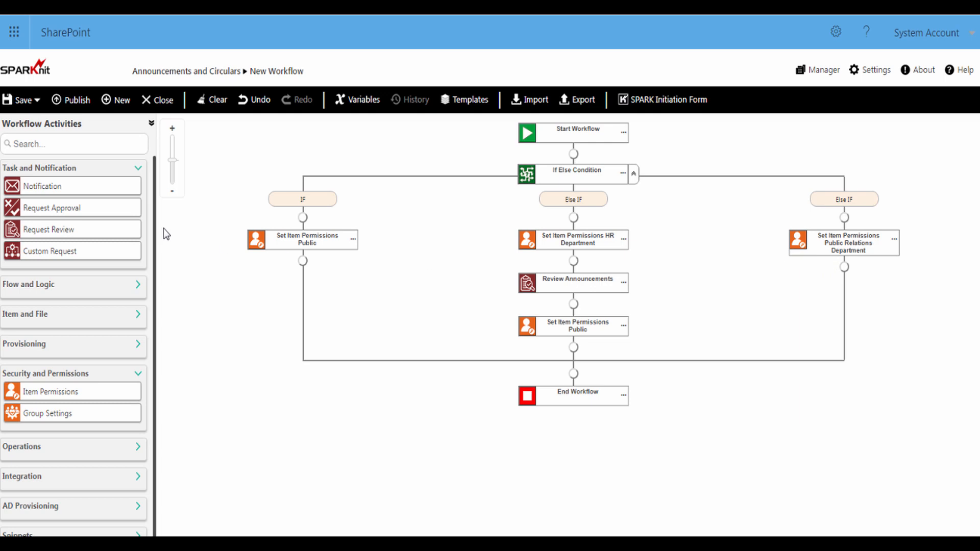
Add a Public Relations Department review task and a Public Item Permissions step to the right branch
{"action": "left_click_drag", "start_coordinate": [62, 233], "coordinate": [845, 268]}
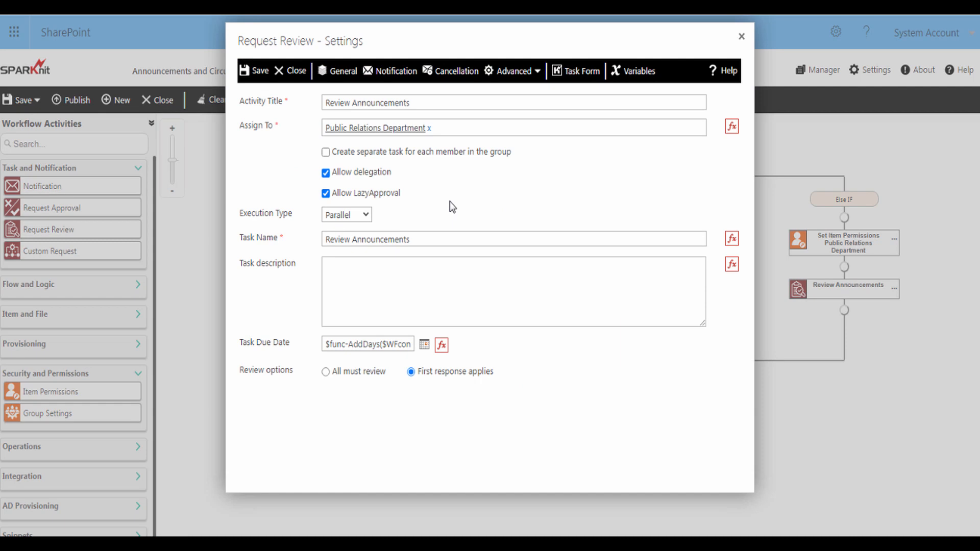
{"action": "left_click", "coordinate": [259, 76]}
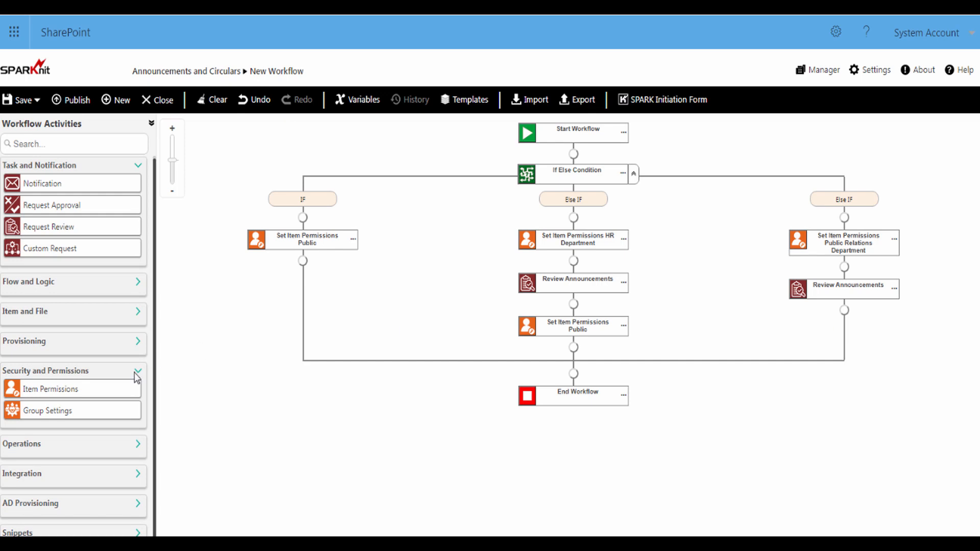
{"action": "left_click_drag", "start_coordinate": [95, 395], "coordinate": [841, 323]}
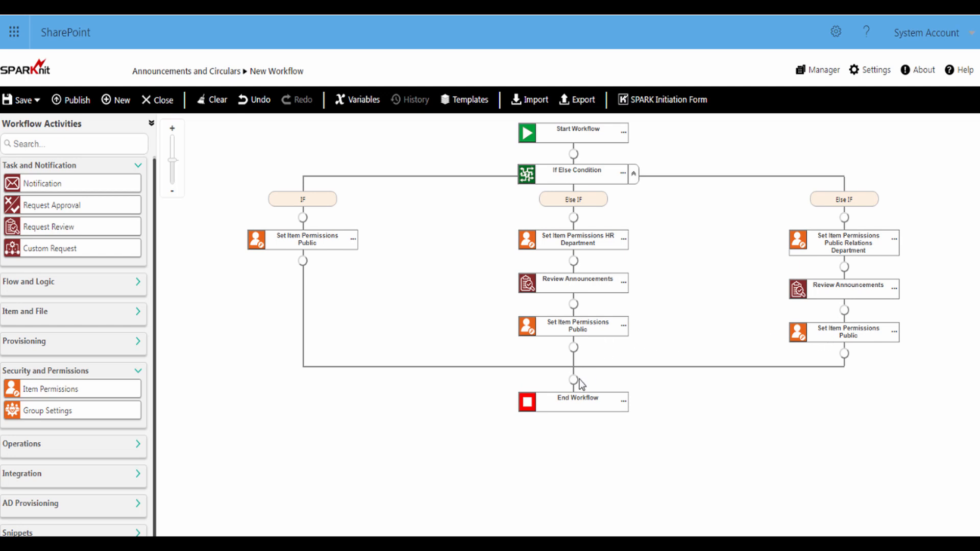
{"action": "left_click", "coordinate": [139, 449]}
Insert 'Set Workflow Status Publish' before End Workflow, setting the status to Publish
{"action": "left_click_drag", "start_coordinate": [156, 381], "coordinate": [155, 429]}
{"action": "left_click_drag", "start_coordinate": [90, 441], "coordinate": [574, 390]}
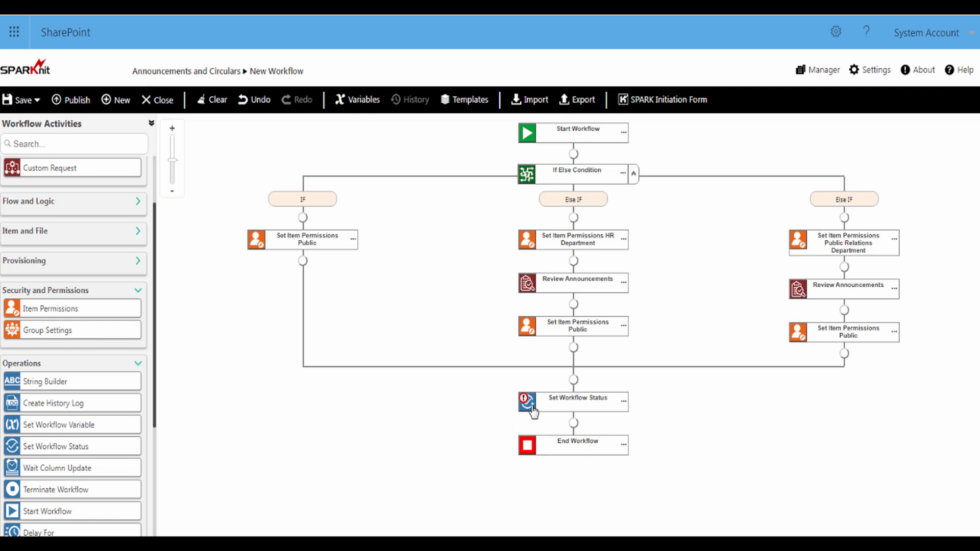
{"action": "left_click", "coordinate": [527, 402]}
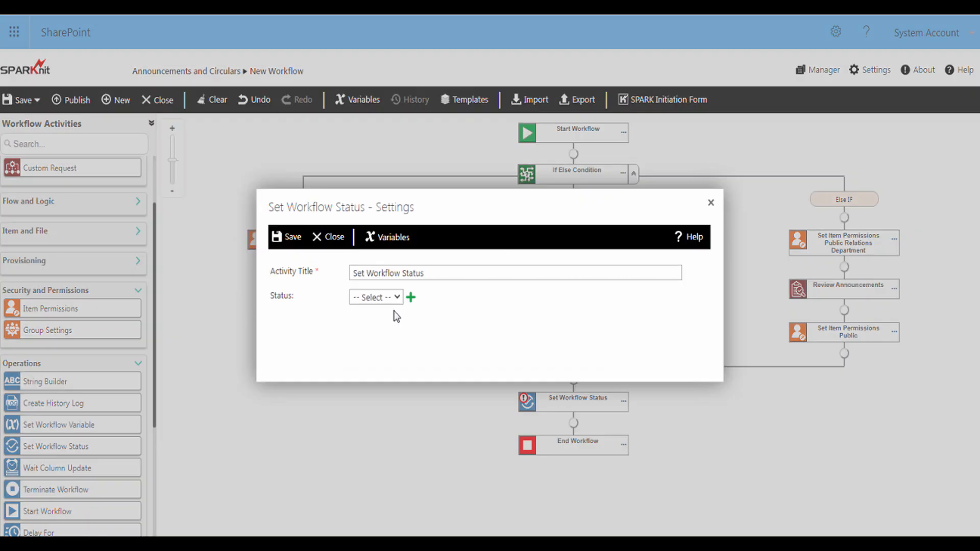
{"action": "left_click", "coordinate": [395, 298]}
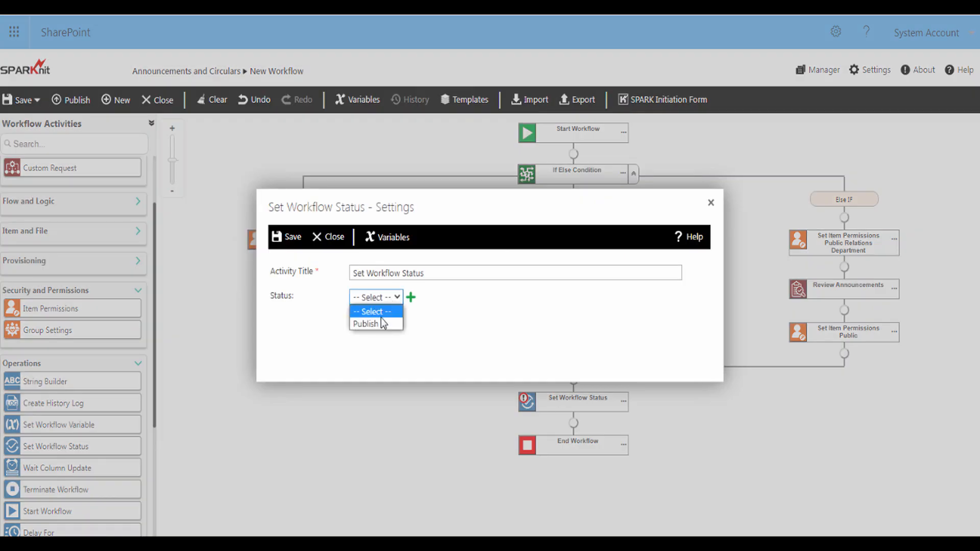
{"action": "left_click", "coordinate": [380, 323]}
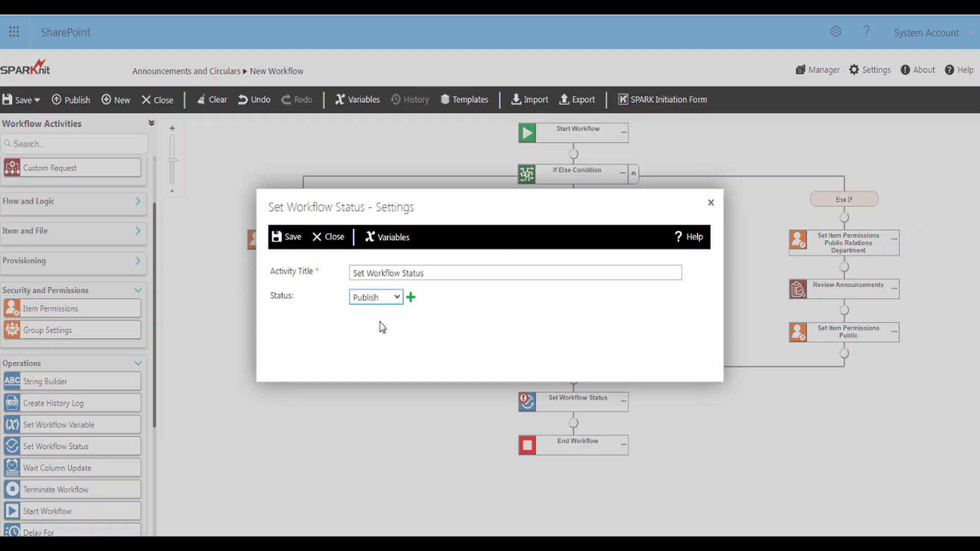
{"action": "left_click", "coordinate": [438, 276]}
{"action": "type", "text": "Publish"}
{"action": "left_click", "coordinate": [290, 237]}
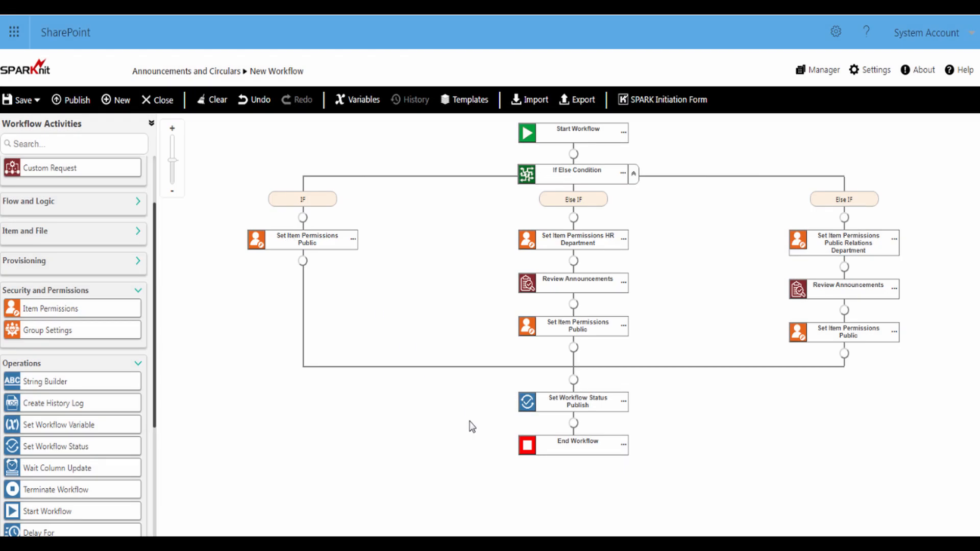
Publish the workflow under the title 'Announcements Publish' and dismiss the success message
{"action": "left_click", "coordinate": [79, 101]}
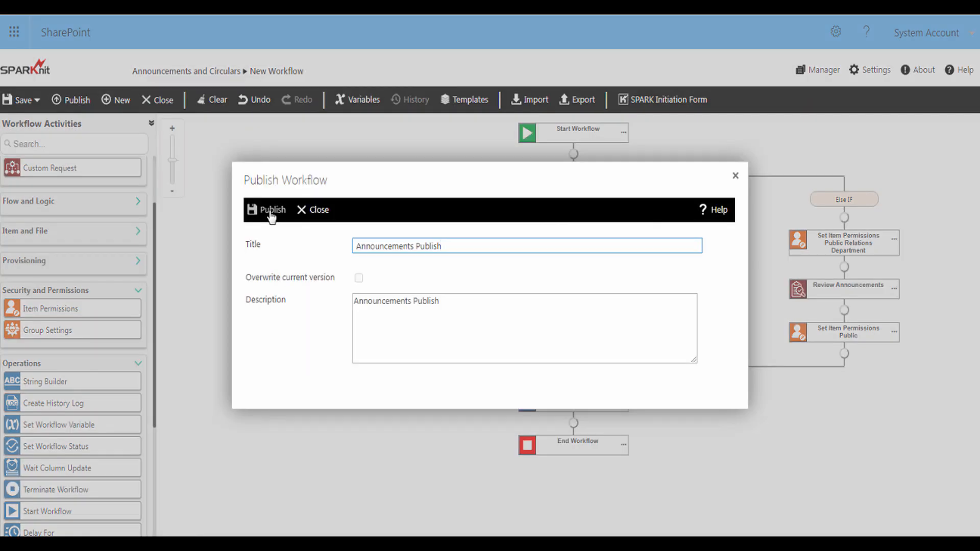
{"action": "left_click", "coordinate": [271, 214]}
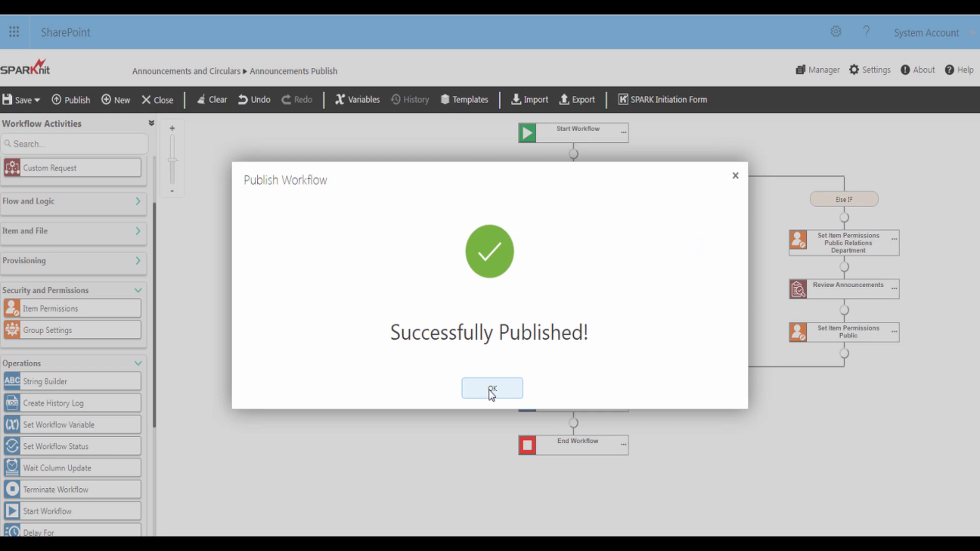
{"action": "left_click", "coordinate": [491, 393]}
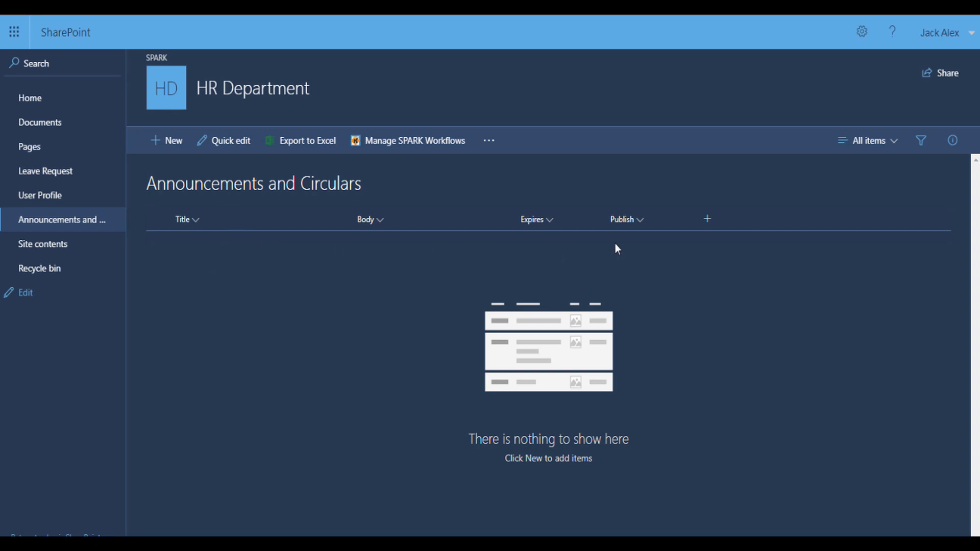
Create a new item titled 'Meeting Announcement' whose body is the meeting letter ending 'Best Regards'
{"action": "left_click", "coordinate": [178, 149]}
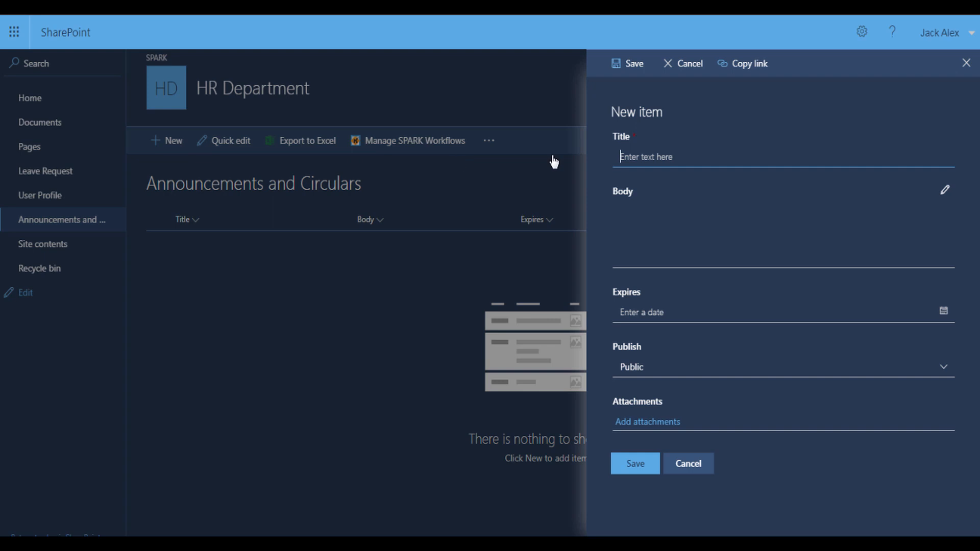
{"action": "type", "text": "Meeting Announcement"}
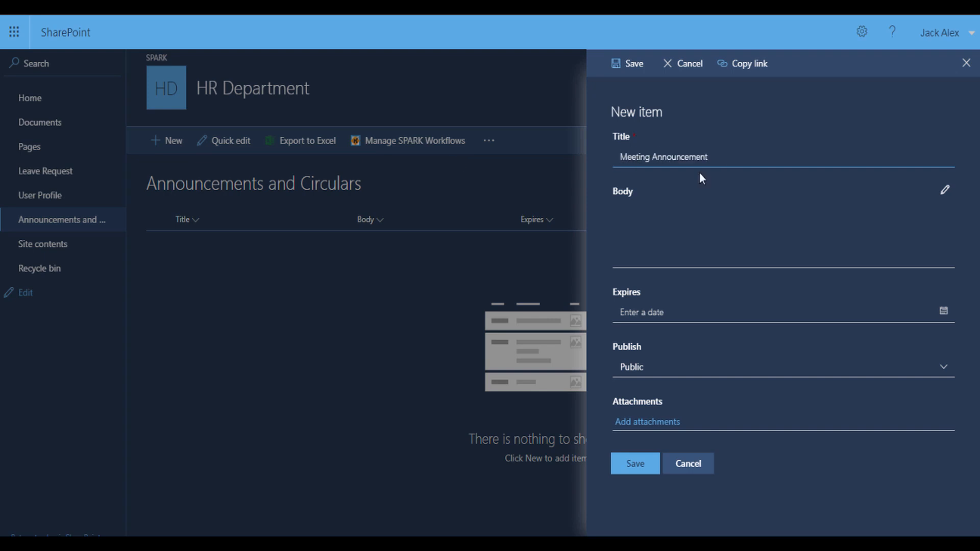
{"action": "left_click", "coordinate": [626, 258]}
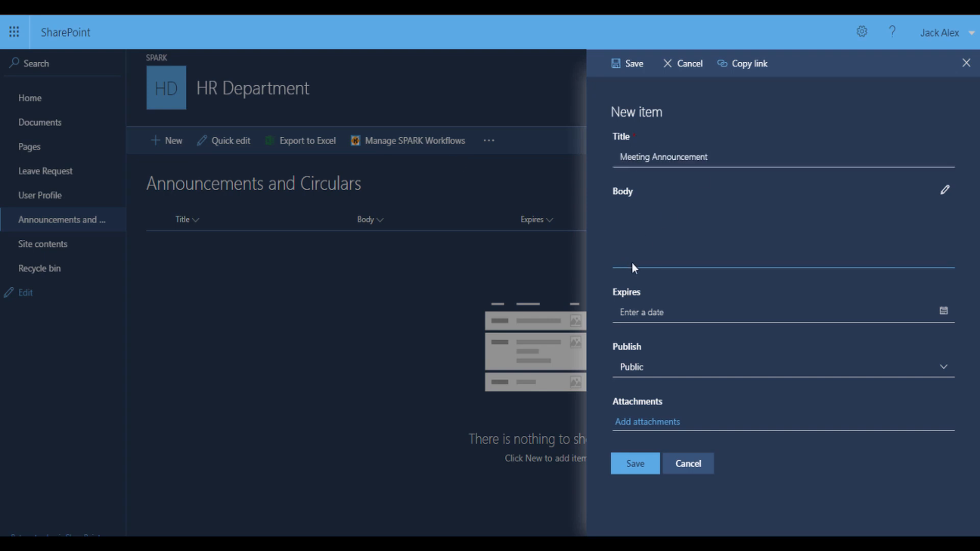
{"action": "left_click", "coordinate": [944, 190]}
{"action": "type", "text": "Dears"}
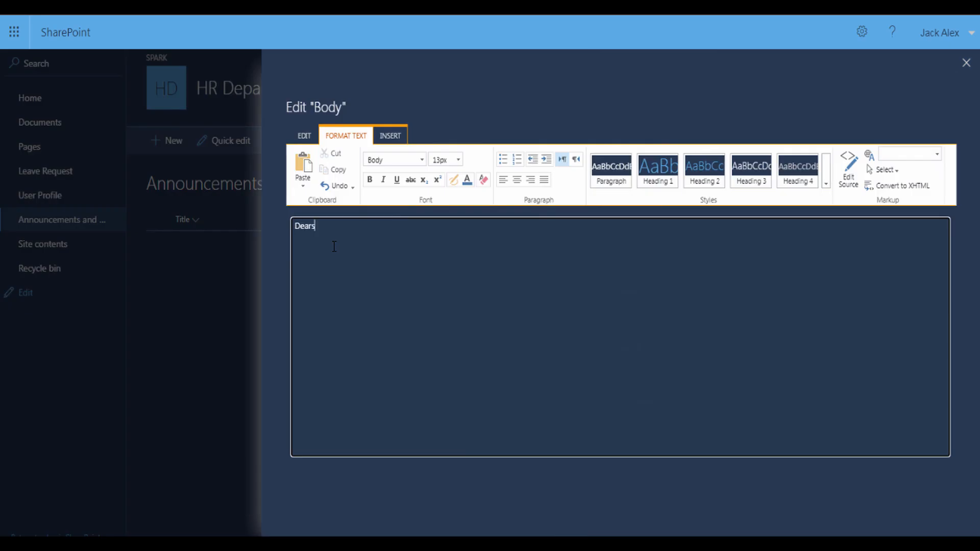
{"action": "type", "text": ","}
{"action": "key", "text": "Return"}
{"action": "type", "text": "Please note that a meeting has been scheduled for 15/3/2022 to discuss some work-related matters. We will meet in the hall is at 5:00 pm."}
{"action": "key", "text": "Return"}
{"action": "type", "text": "Best Regards"}
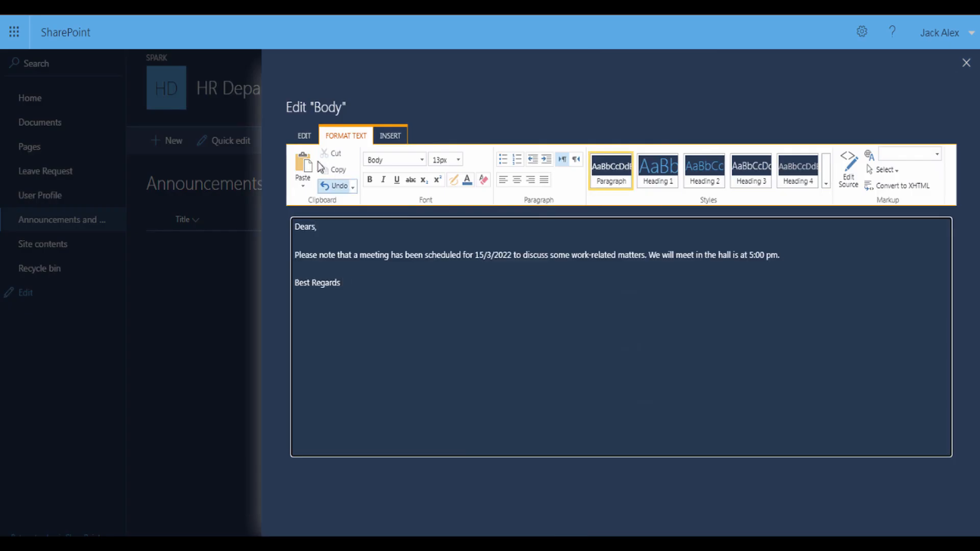
{"action": "left_click", "coordinate": [304, 135]}
{"action": "left_click", "coordinate": [305, 169]}
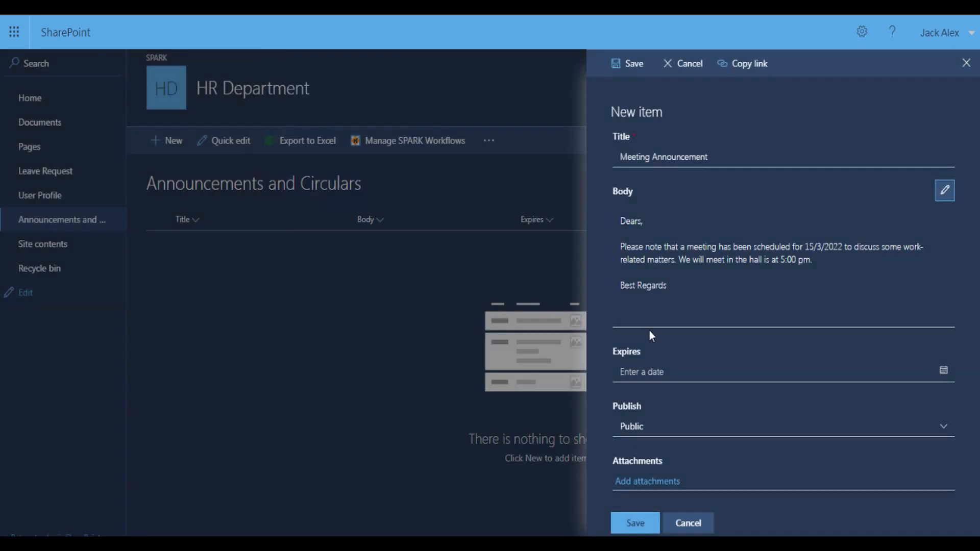
Set Expires to 3/17/2022, keep Publish as Public, and save the item
{"action": "left_click", "coordinate": [658, 374]}
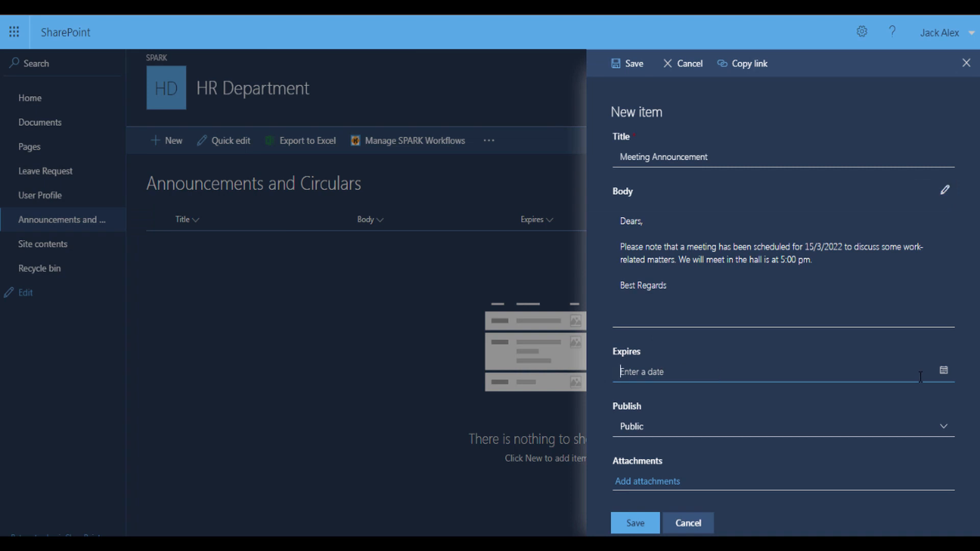
{"action": "left_click", "coordinate": [943, 370]}
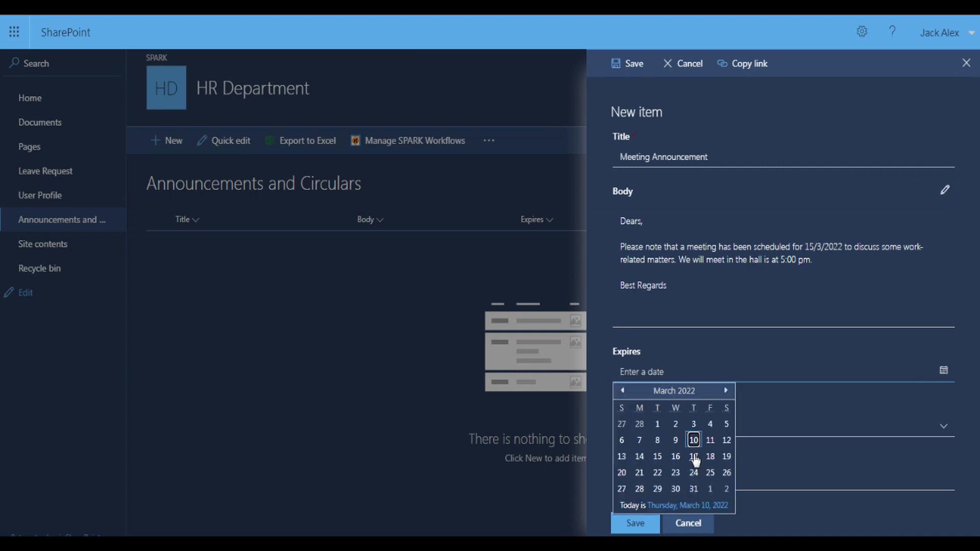
{"action": "left_click", "coordinate": [693, 457]}
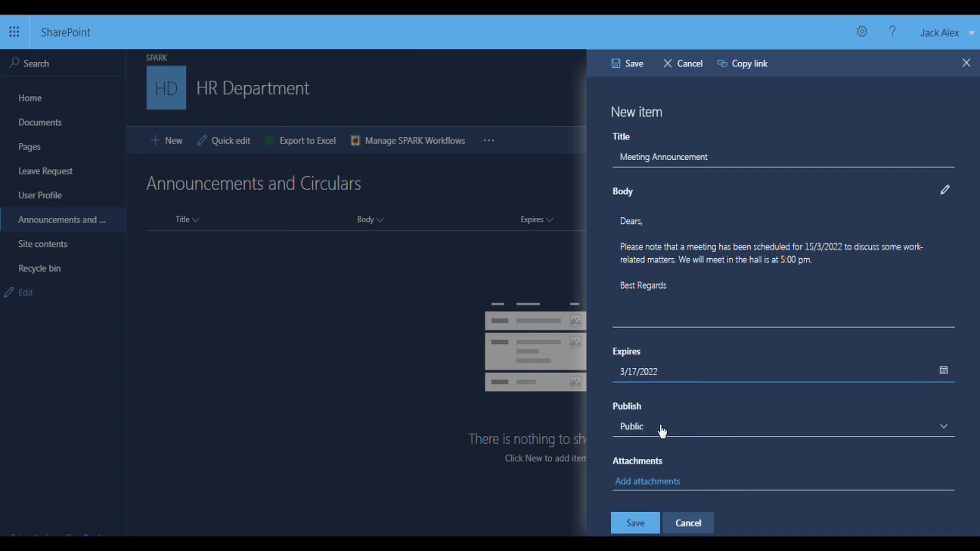
{"action": "left_click", "coordinate": [662, 432]}
{"action": "left_click", "coordinate": [638, 474]}
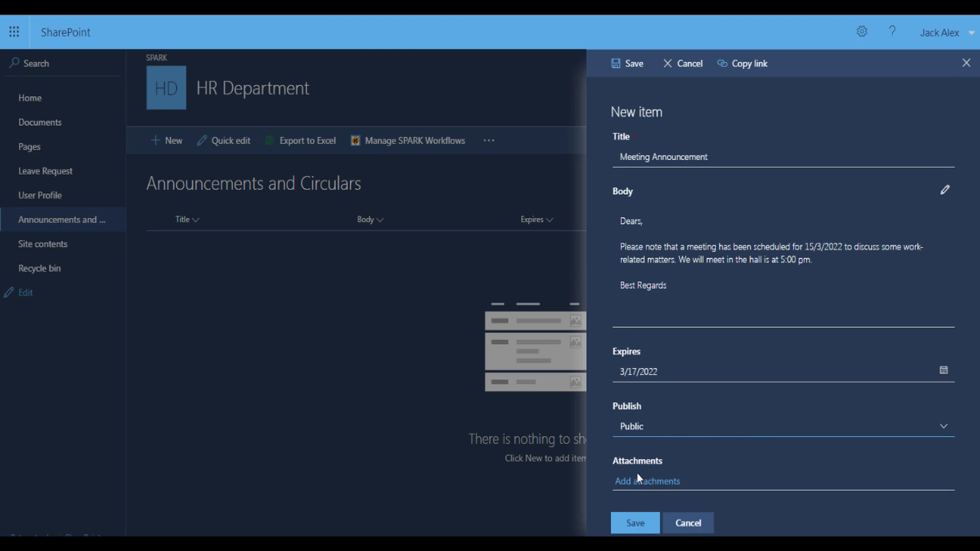
{"action": "left_click", "coordinate": [635, 523]}
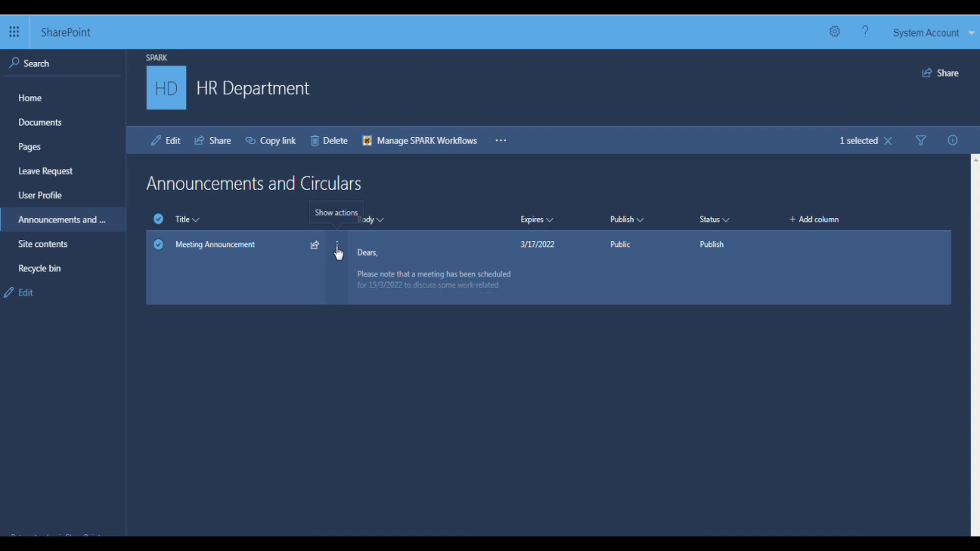
{"action": "left_click", "coordinate": [336, 246]}
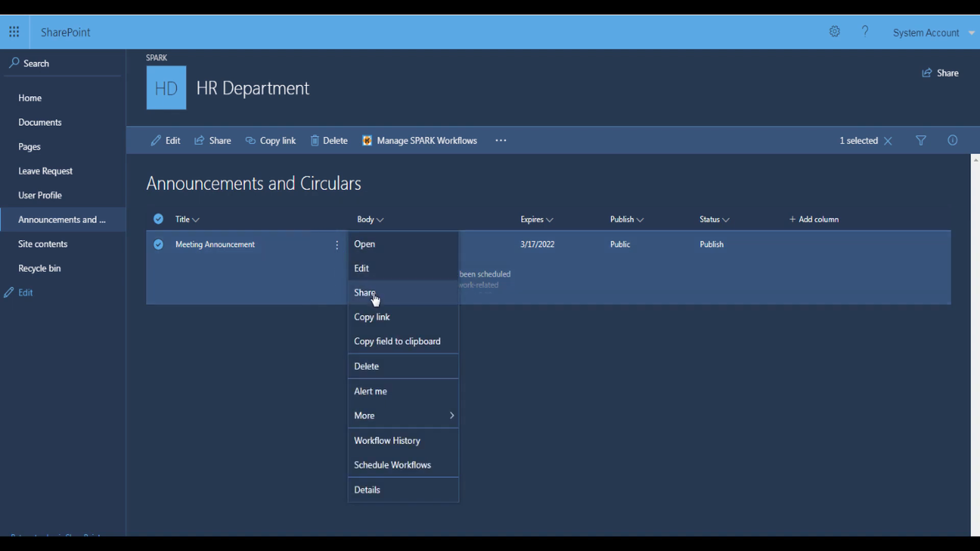
{"action": "left_click", "coordinate": [374, 298]}
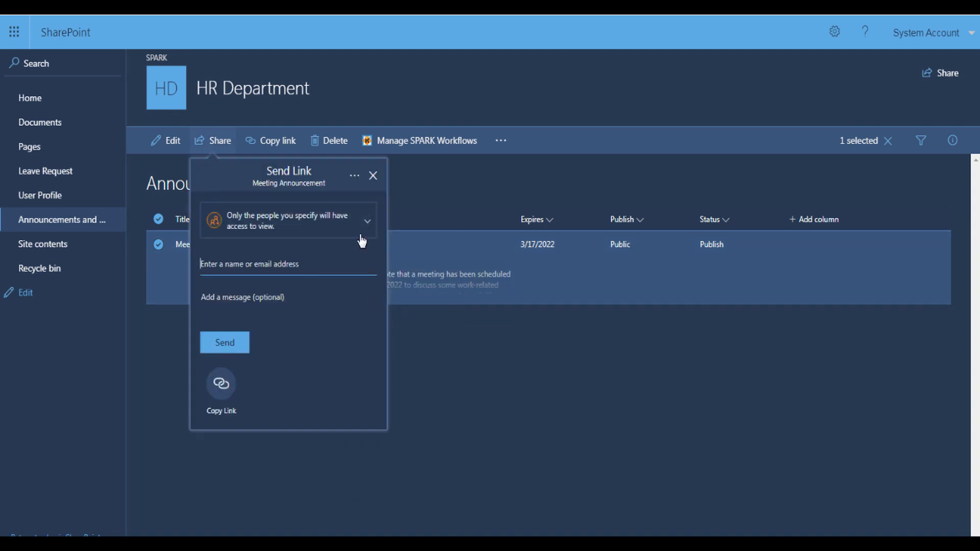
{"action": "left_click", "coordinate": [355, 178]}
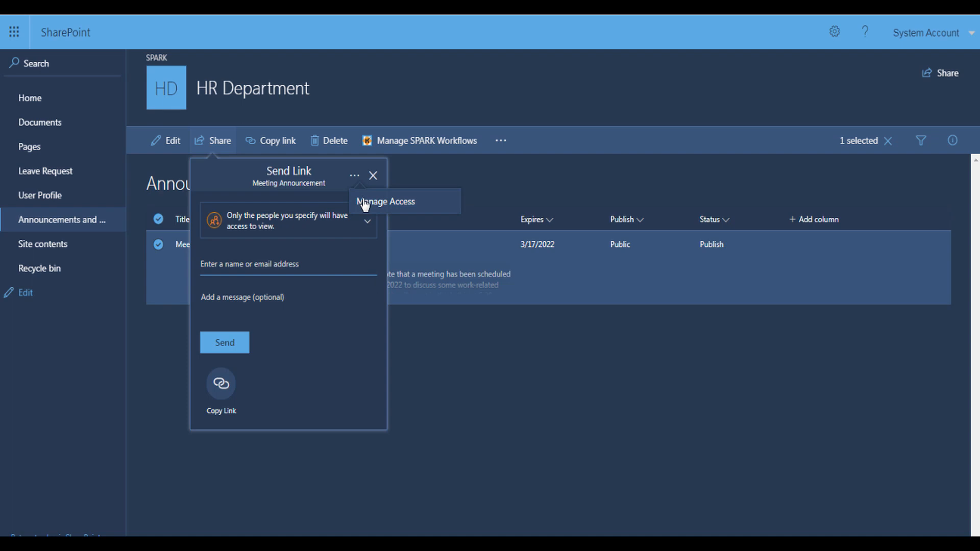
{"action": "left_click", "coordinate": [363, 205]}
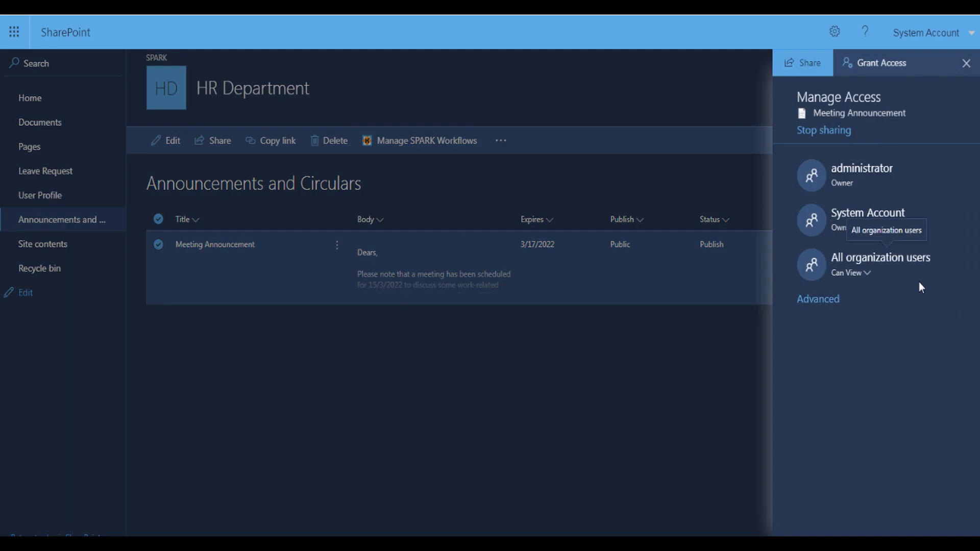
{"action": "left_click", "coordinate": [966, 64]}
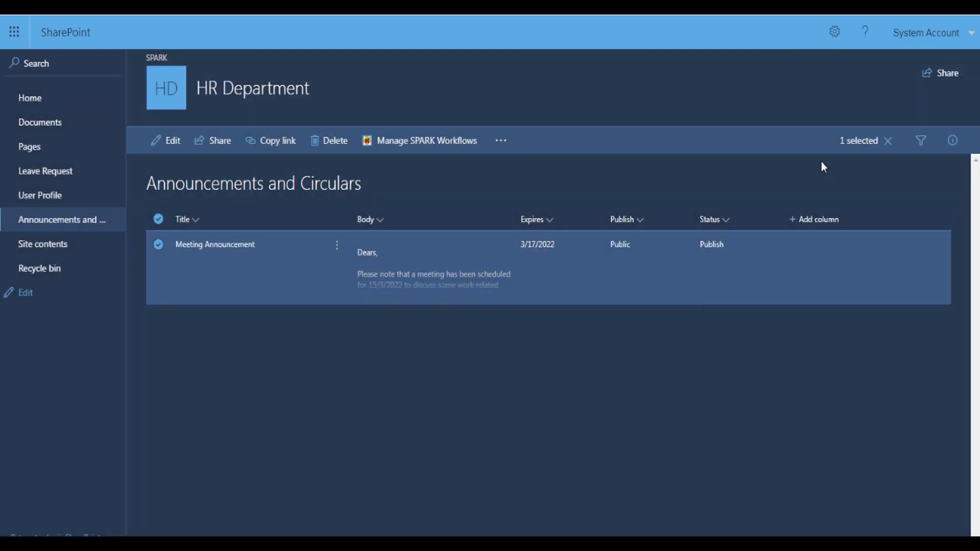
{"action": "left_click", "coordinate": [337, 246]}
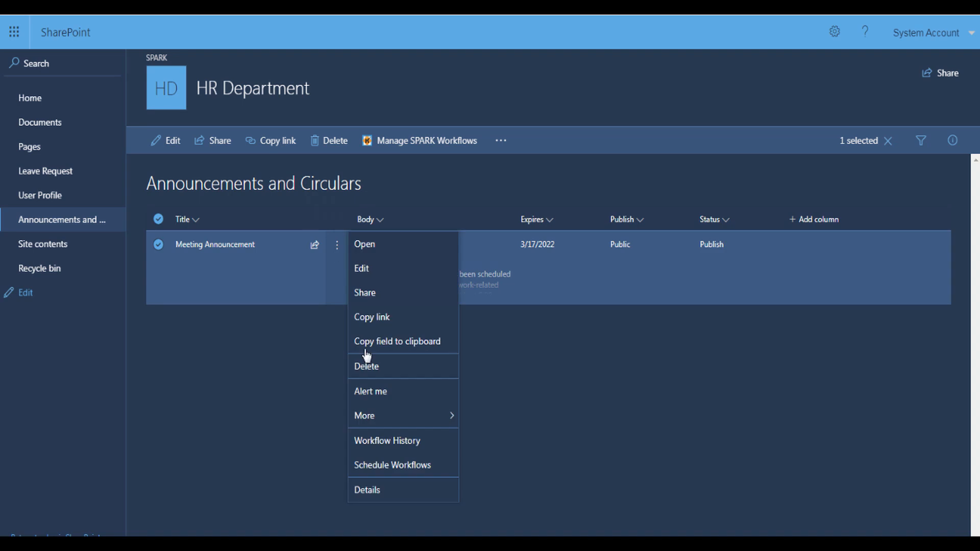
{"action": "left_click", "coordinate": [382, 444]}
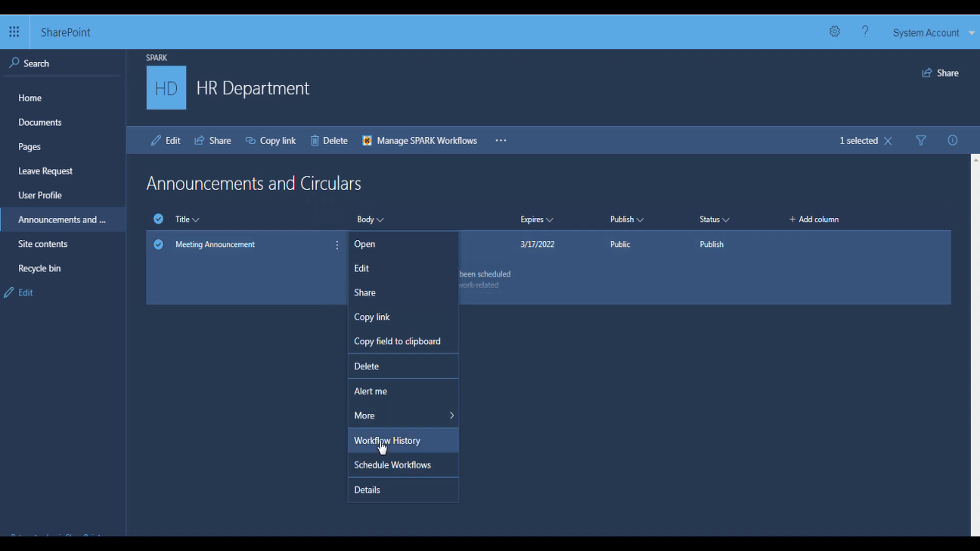
{"action": "left_click", "coordinate": [72, 125]}
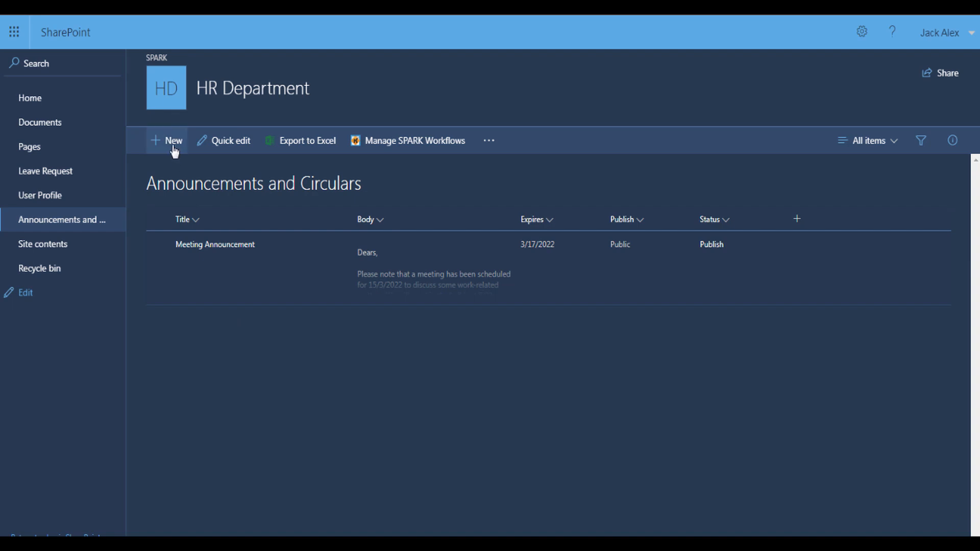
{"action": "left_click", "coordinate": [173, 147]}
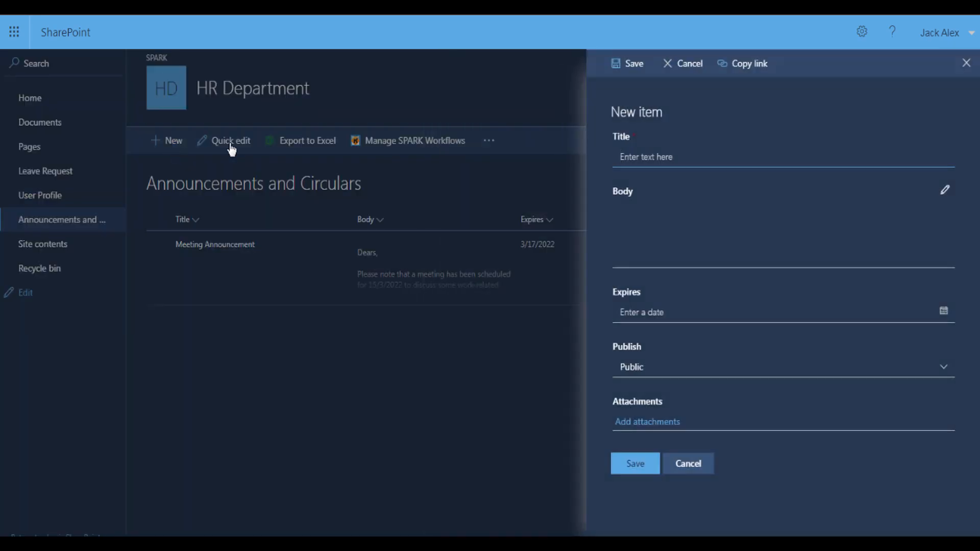
Title the new item 'Training Workshop Announcement' and paste the workshop letter as its body
{"action": "left_click", "coordinate": [626, 156]}
{"action": "type", "text": "Training Workshop Announcement"}
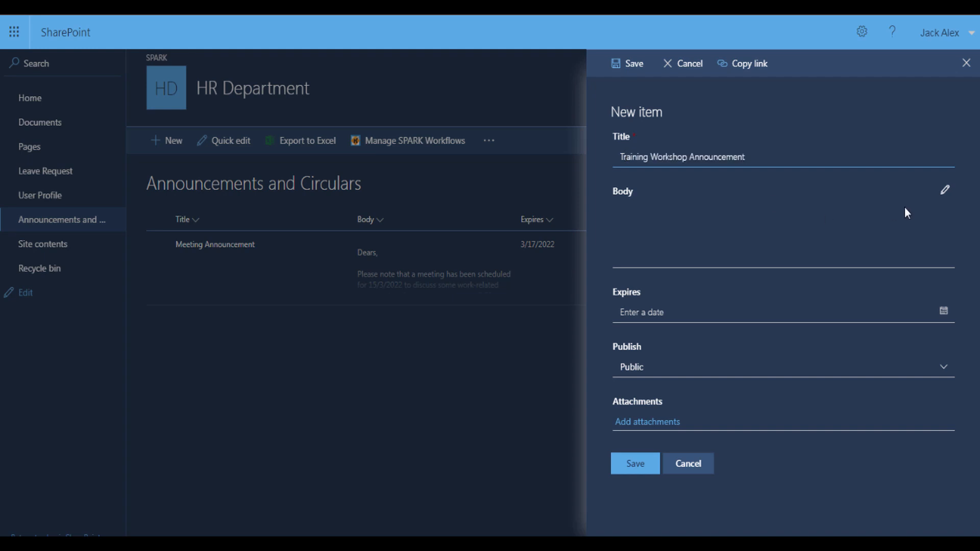
{"action": "left_click", "coordinate": [943, 191]}
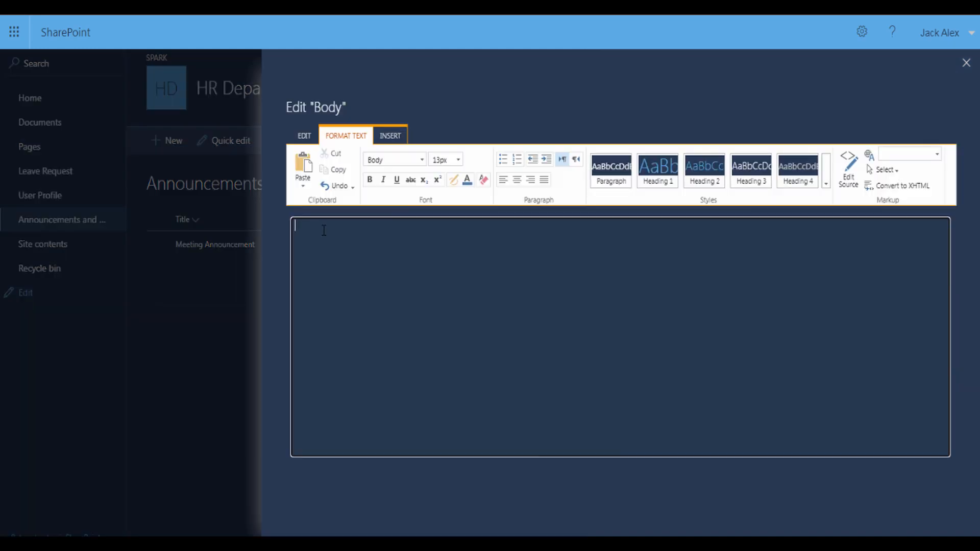
{"action": "type", "text": "Dears,  Training workshop on 3/13/2022, all departments must attend the workshop.  Best Regards"}
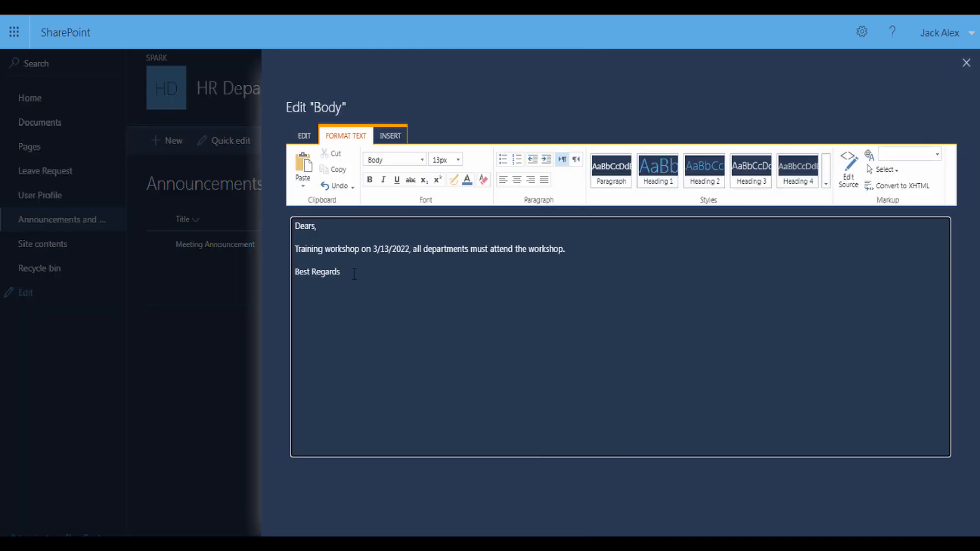
{"action": "left_click", "coordinate": [304, 135]}
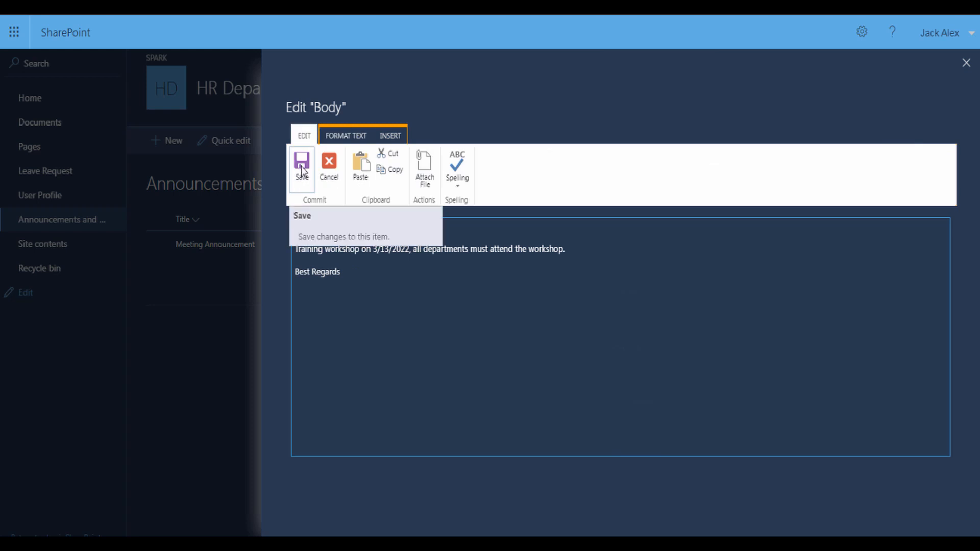
{"action": "left_click", "coordinate": [302, 169]}
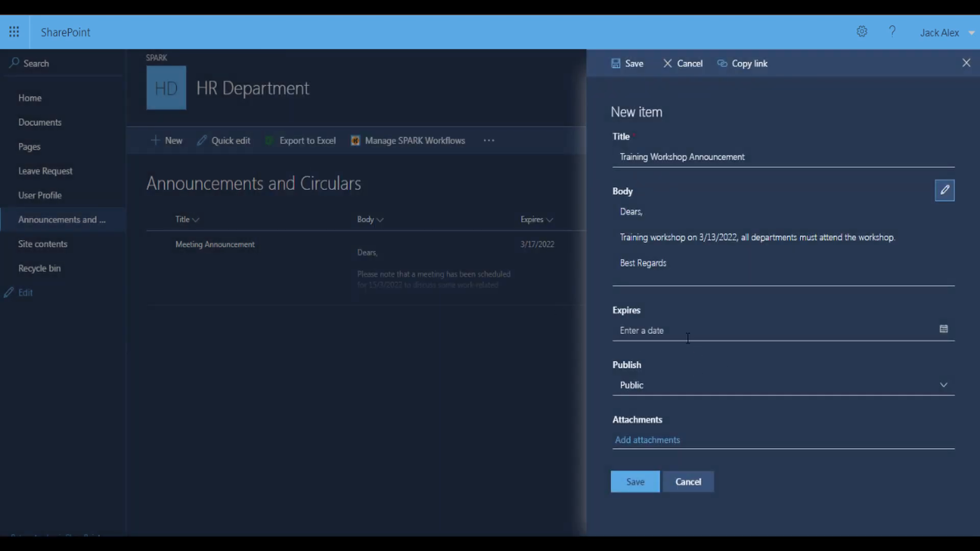
Set Expires to 3/18/2022, publish to HR Department, and save the item
{"action": "left_click", "coordinate": [944, 334]}
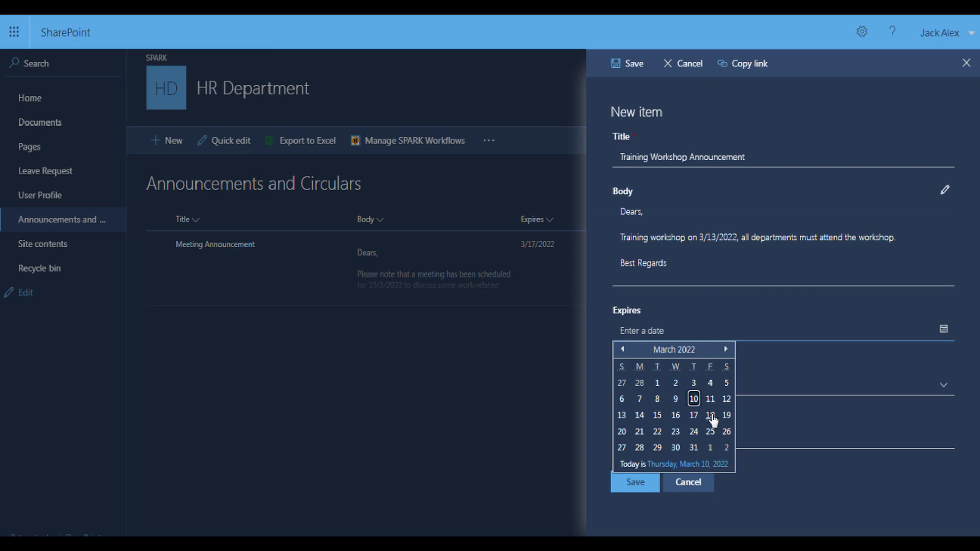
{"action": "left_click", "coordinate": [707, 403]}
{"action": "left_click", "coordinate": [660, 391]}
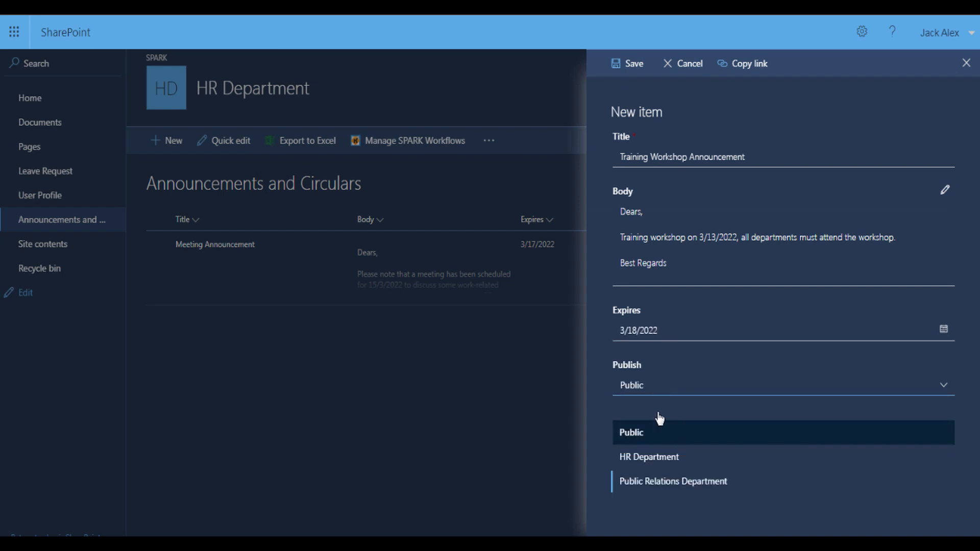
{"action": "left_click", "coordinate": [652, 459]}
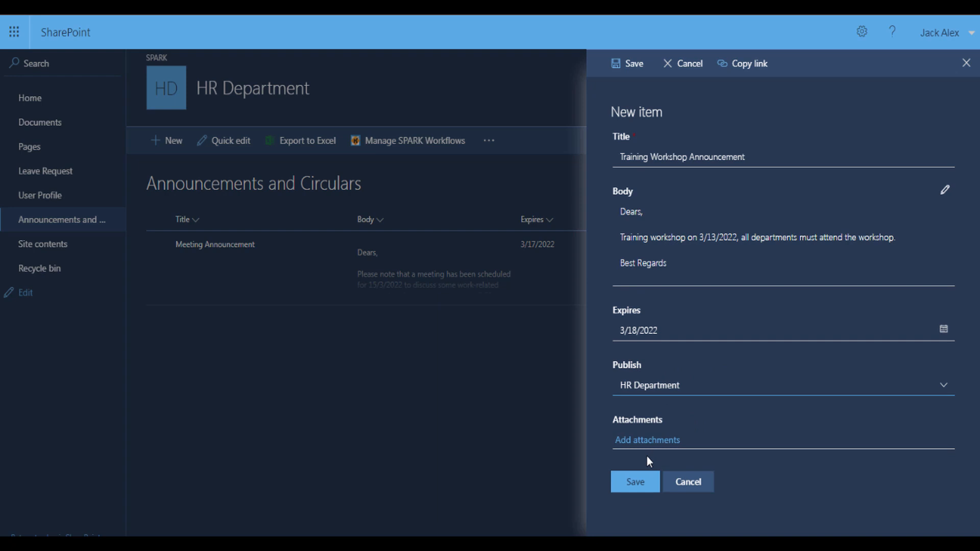
{"action": "left_click", "coordinate": [642, 488]}
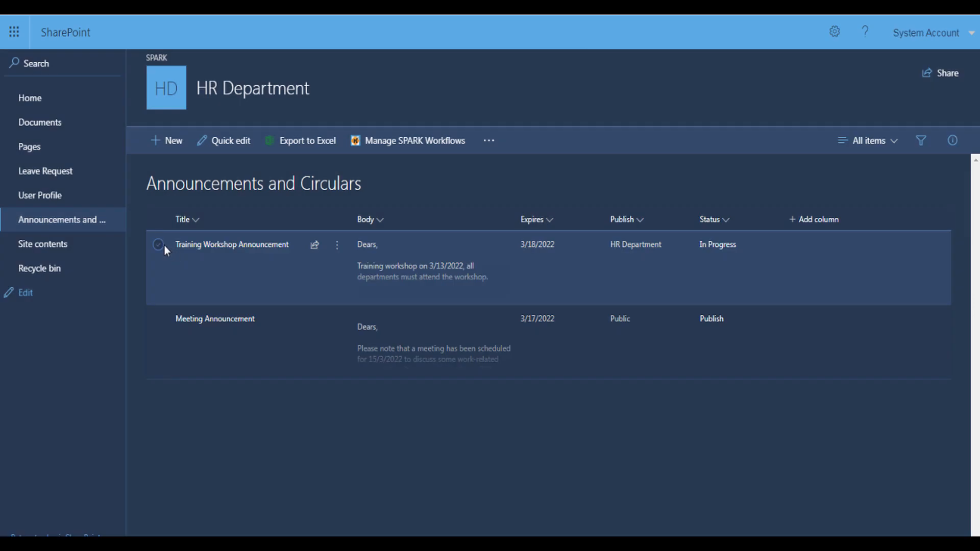
Inspect the Training Workshop Announcement's Manage Access panel, then close it and deselect the row
{"action": "left_click", "coordinate": [164, 246]}
{"action": "left_click", "coordinate": [337, 245]}
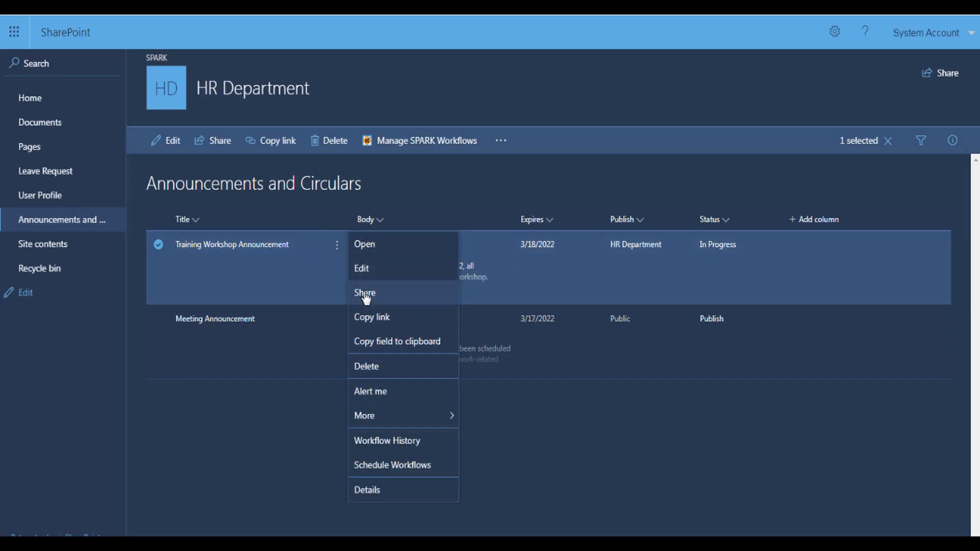
{"action": "left_click", "coordinate": [365, 295]}
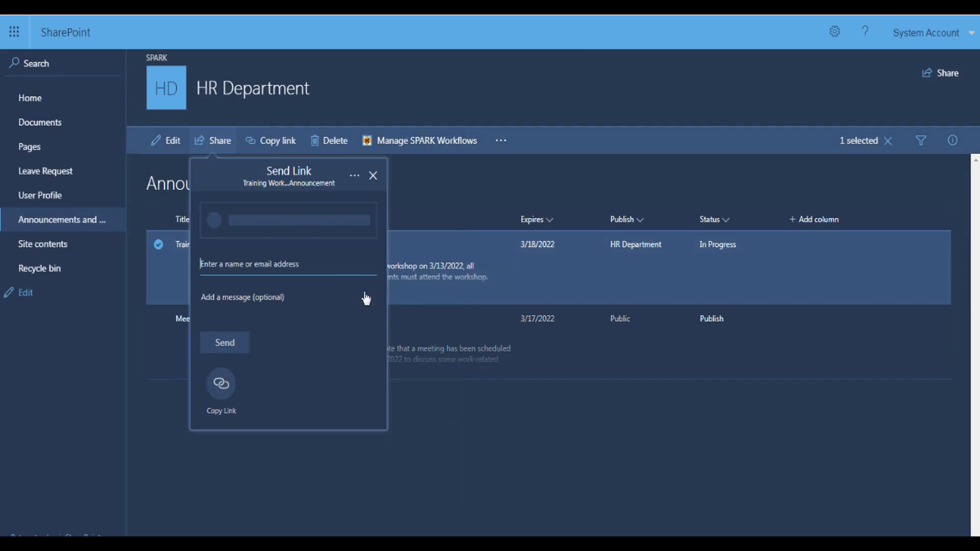
{"action": "left_click", "coordinate": [354, 176]}
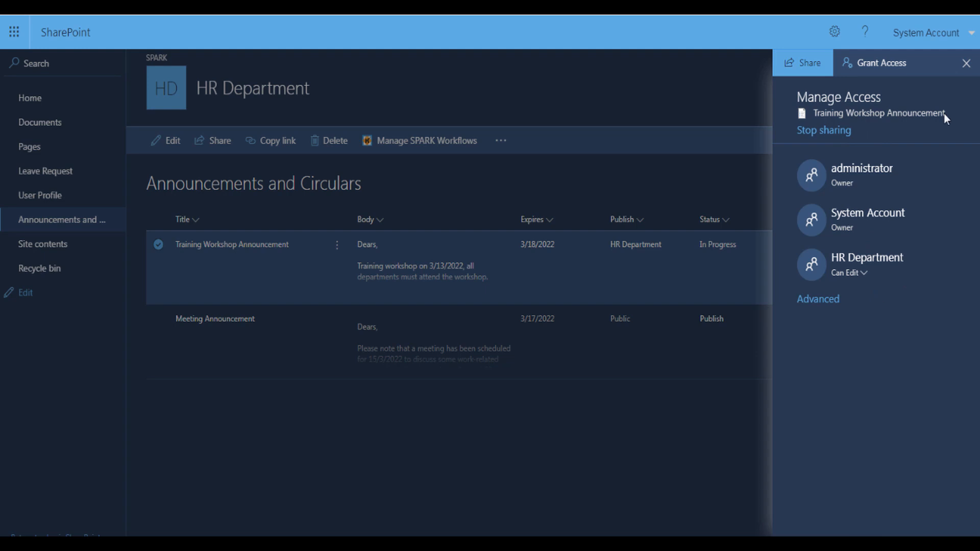
{"action": "left_click", "coordinate": [966, 67]}
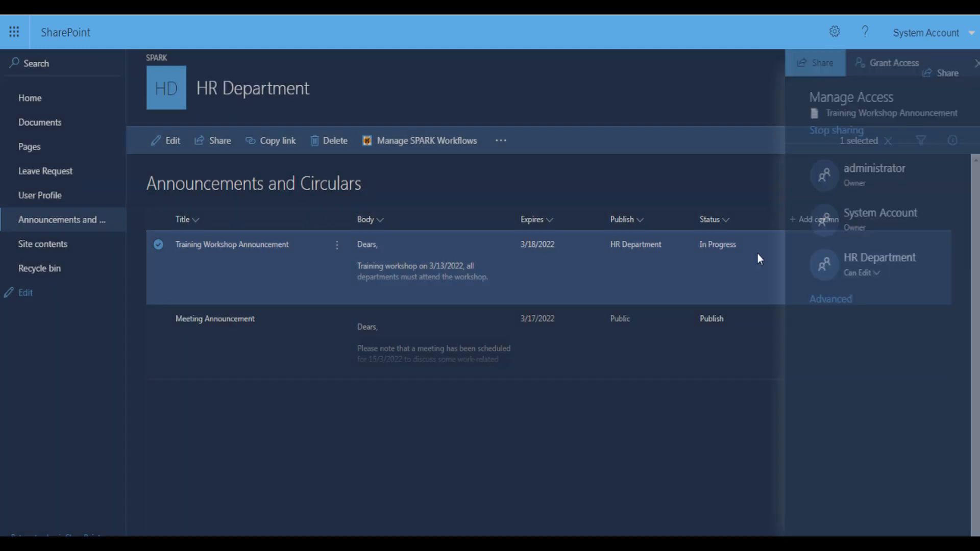
{"action": "left_click", "coordinate": [668, 410]}
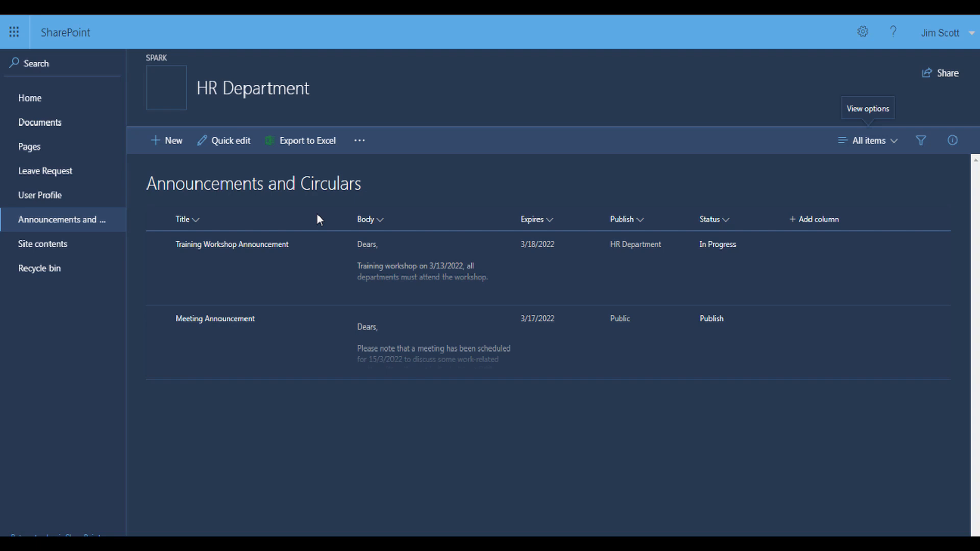
Edit the Training Workshop Announcement so its Publish audience is Public instead of HR Department
{"action": "left_click", "coordinate": [335, 251]}
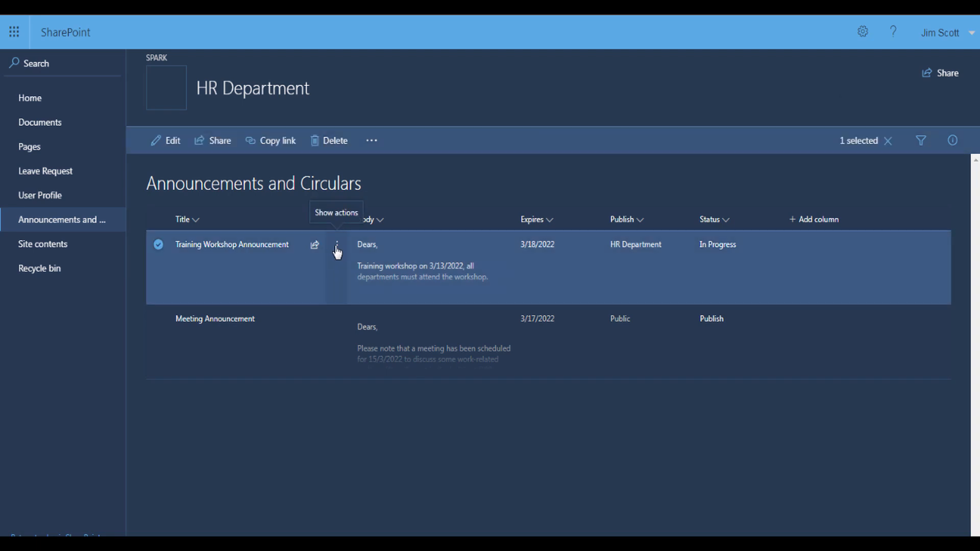
{"action": "left_click", "coordinate": [337, 251]}
{"action": "left_click", "coordinate": [365, 270]}
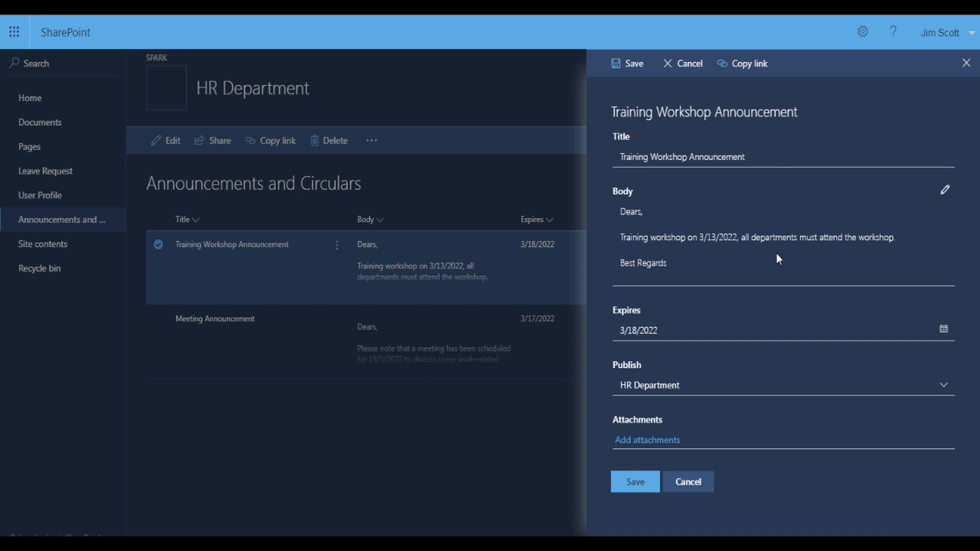
{"action": "left_click", "coordinate": [667, 393]}
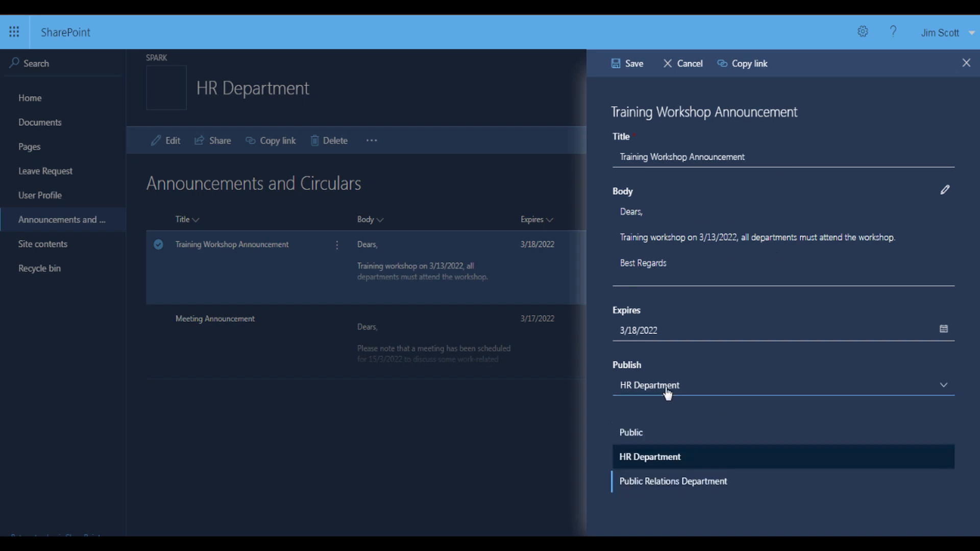
{"action": "left_click", "coordinate": [638, 434]}
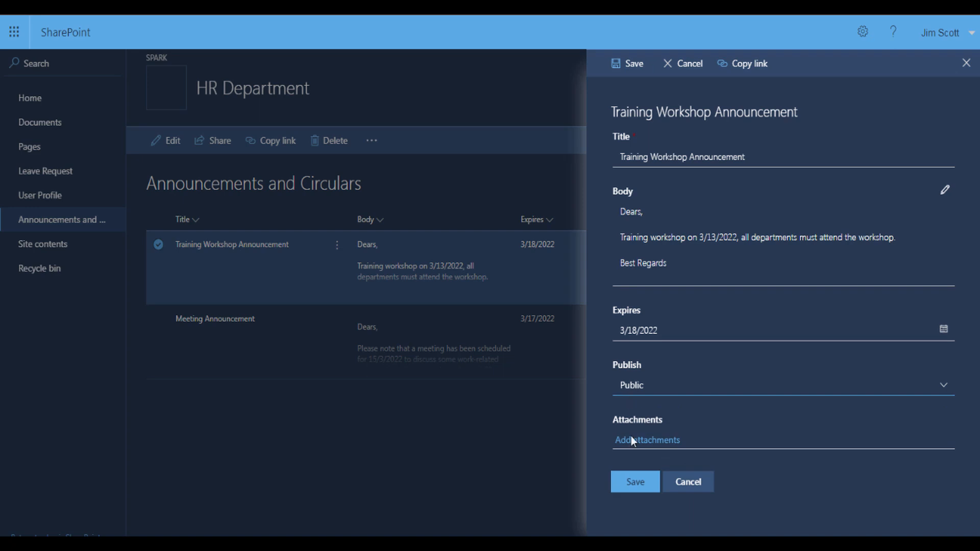
{"action": "left_click", "coordinate": [635, 487]}
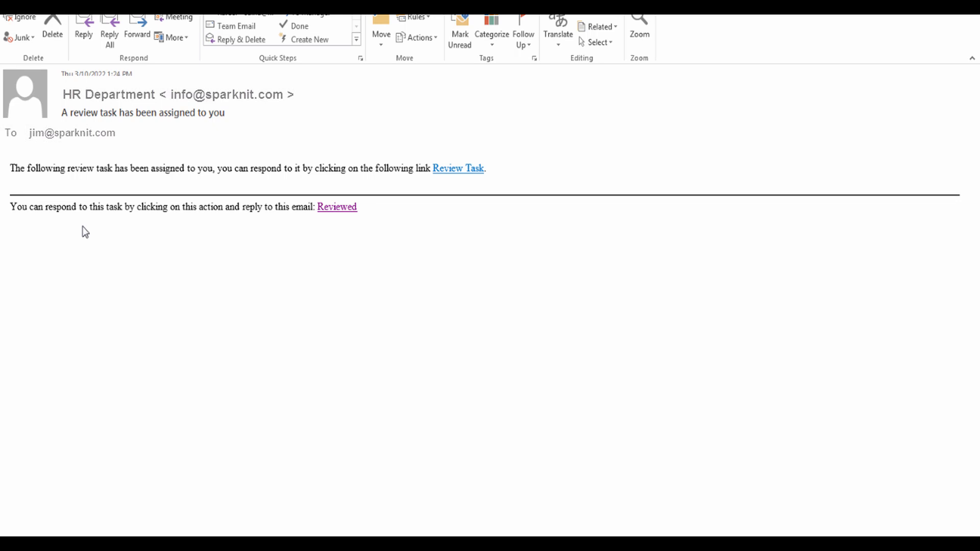
Start a Reviewed response to the review task email with 'Complete' in the body
{"action": "left_click", "coordinate": [332, 209]}
{"action": "type", "text": "Com"}
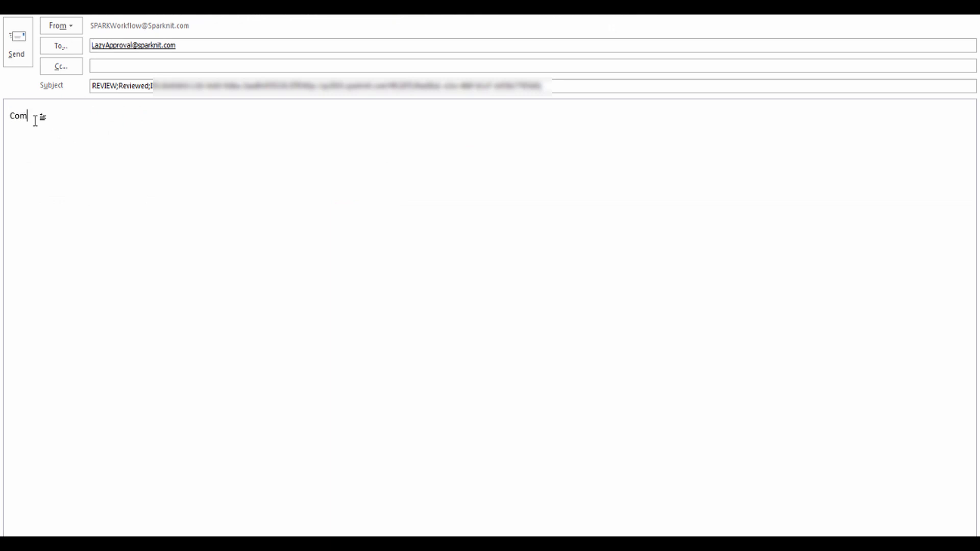
{"action": "type", "text": "plete"}
Send the review response and check that the Training Workshop Announcement is shared with All organization users
{"action": "left_click", "coordinate": [18, 44]}
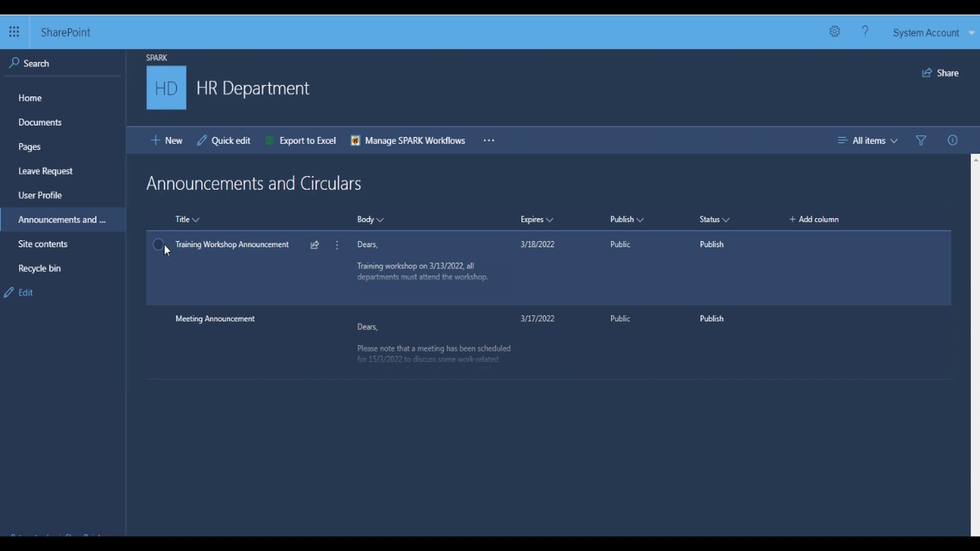
{"action": "left_click", "coordinate": [164, 245]}
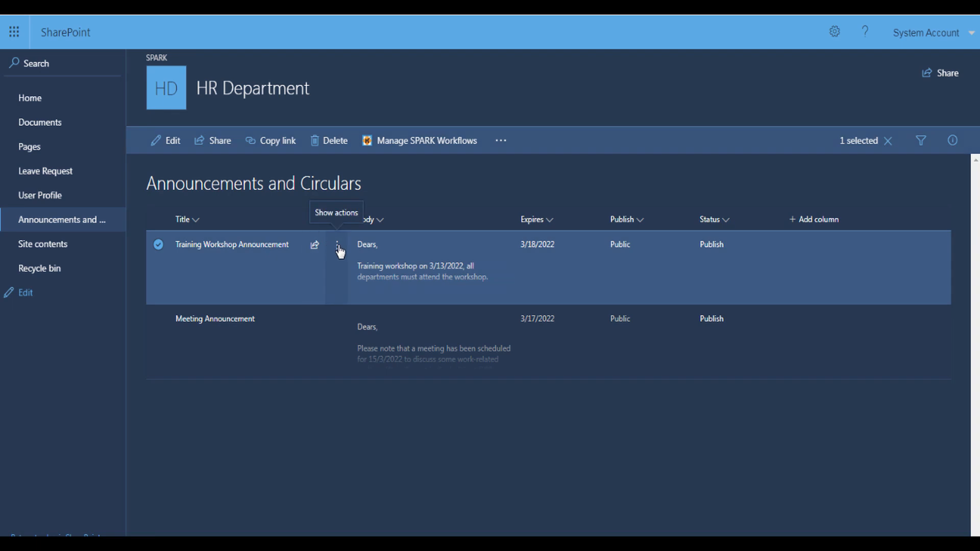
{"action": "left_click", "coordinate": [338, 250]}
{"action": "left_click", "coordinate": [372, 294]}
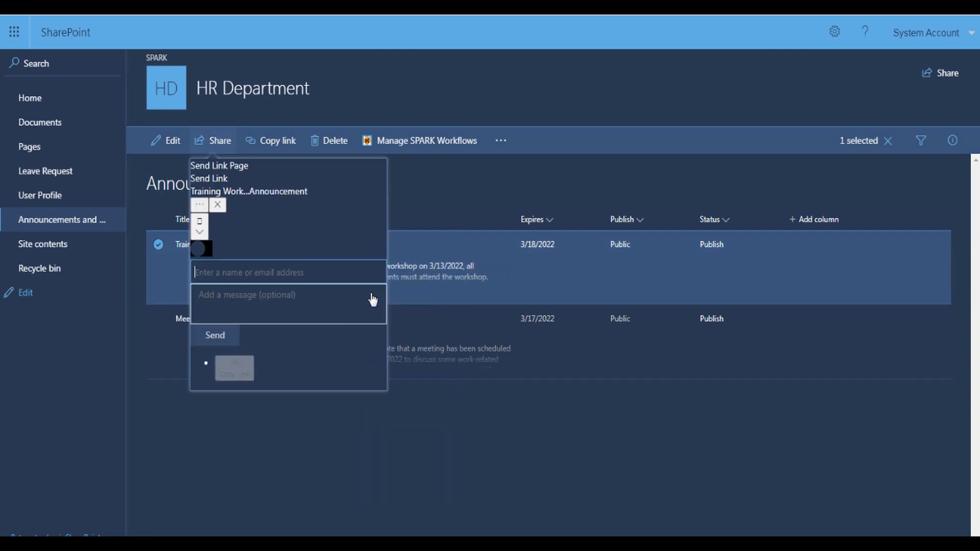
{"action": "left_click", "coordinate": [356, 176]}
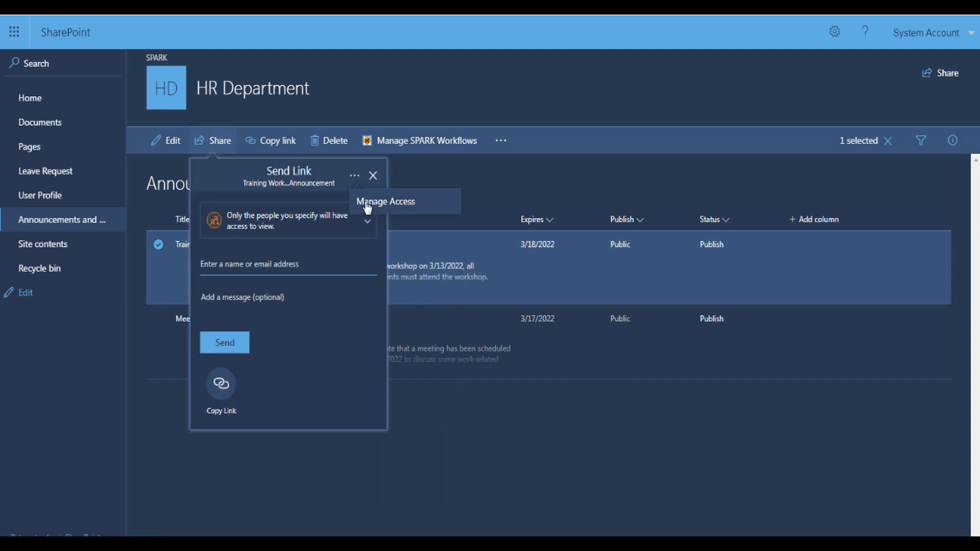
{"action": "left_click", "coordinate": [366, 202]}
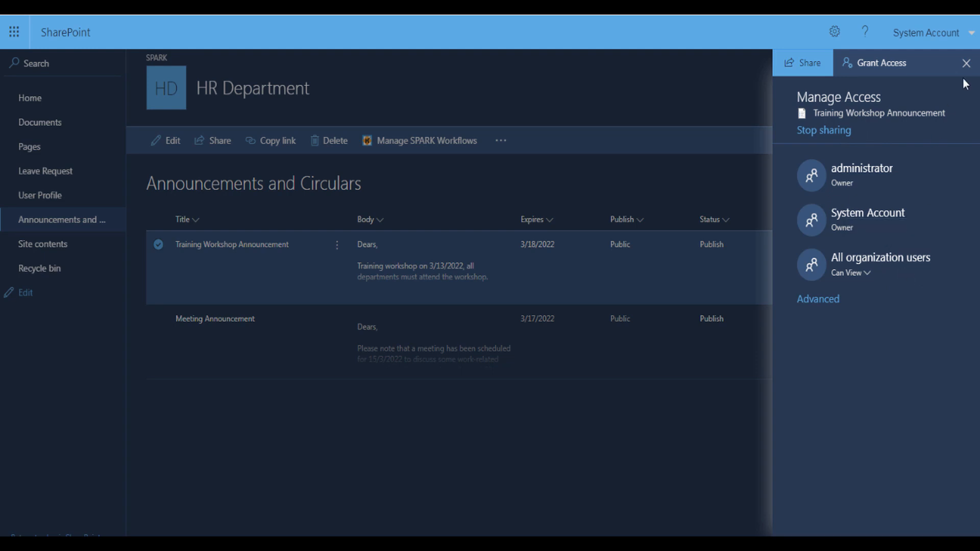
Close the access panel and view the announcement's Workflow History
{"action": "left_click", "coordinate": [966, 63]}
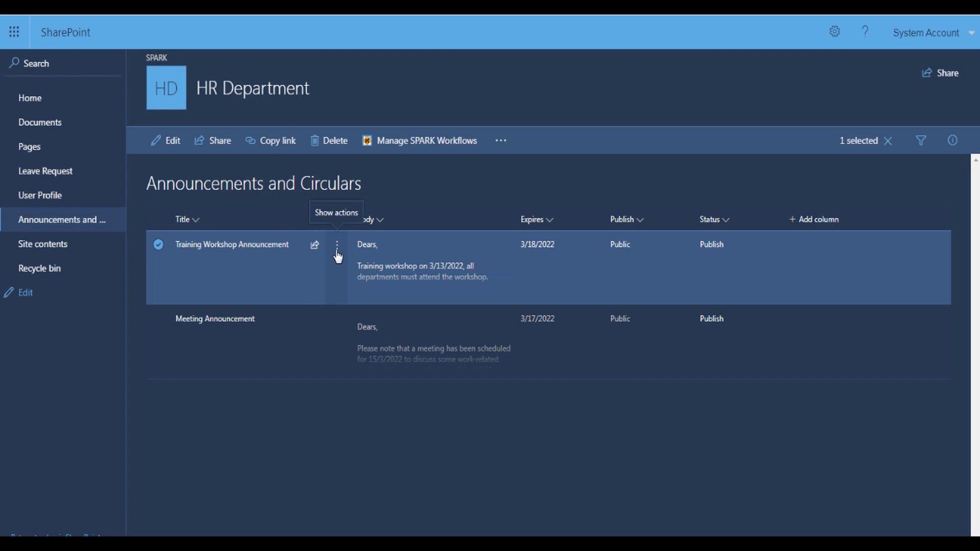
{"action": "left_click", "coordinate": [337, 245]}
{"action": "left_click", "coordinate": [378, 441]}
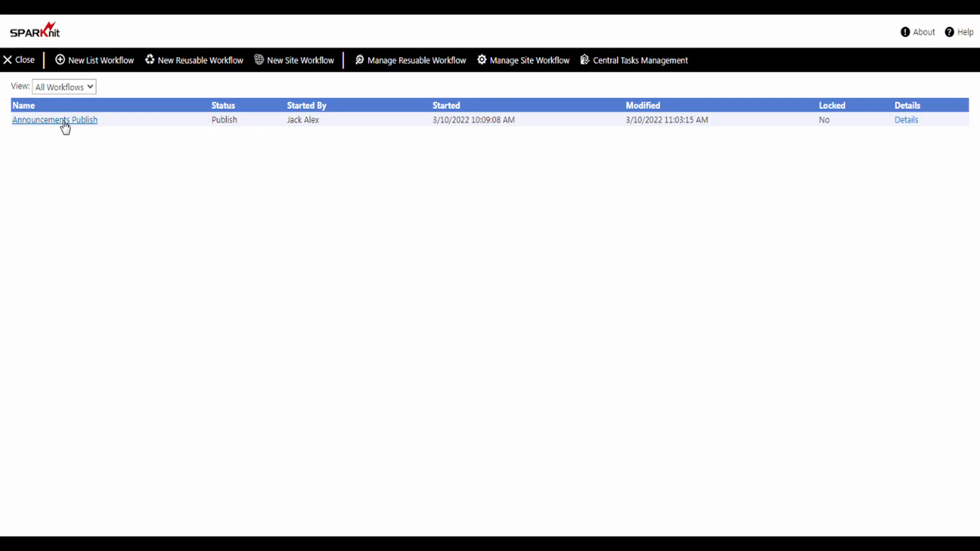
Review the Announcements Publish workflow run diagram in SPARK
{"action": "left_click", "coordinate": [65, 120]}
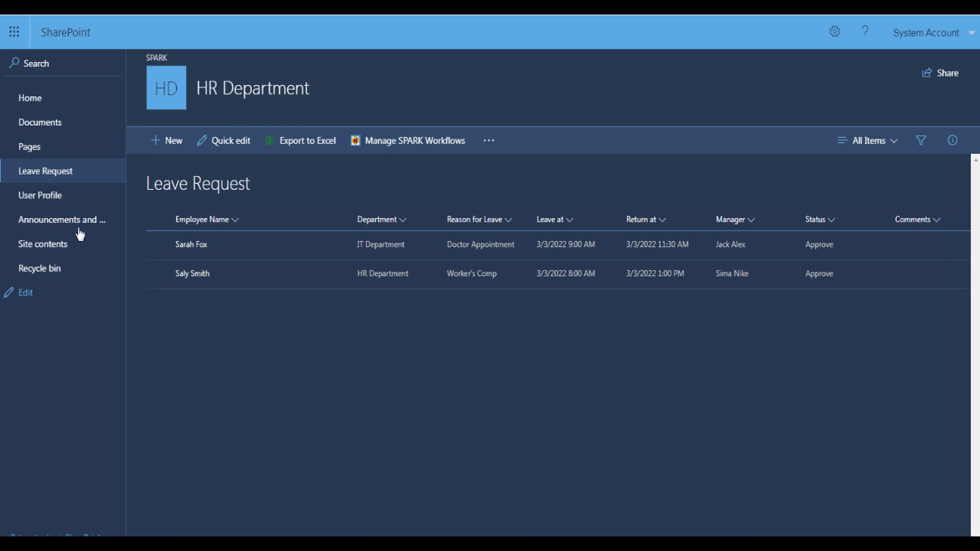
View the Announcements and Circulars list, then the User Profile list of seven employees
{"action": "left_click", "coordinate": [62, 226]}
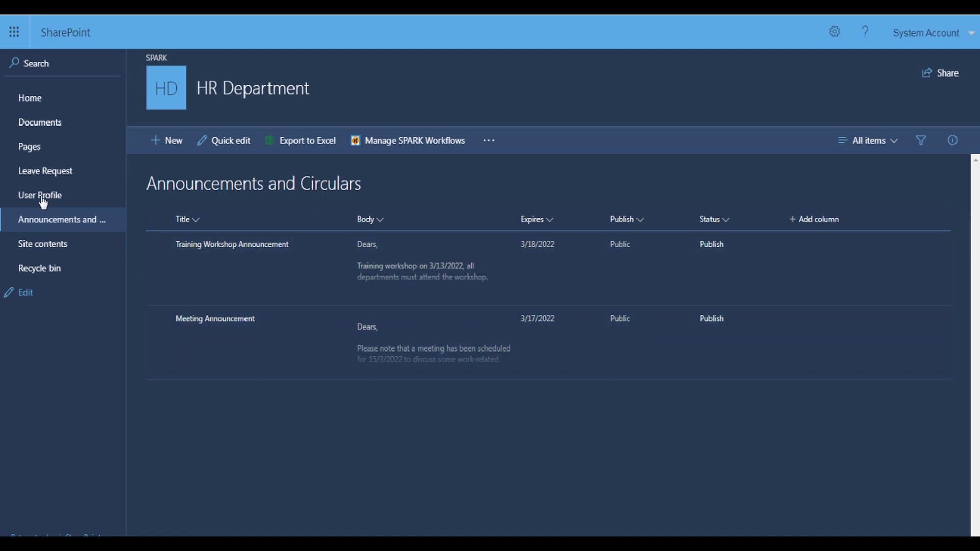
{"action": "left_click", "coordinate": [46, 200]}
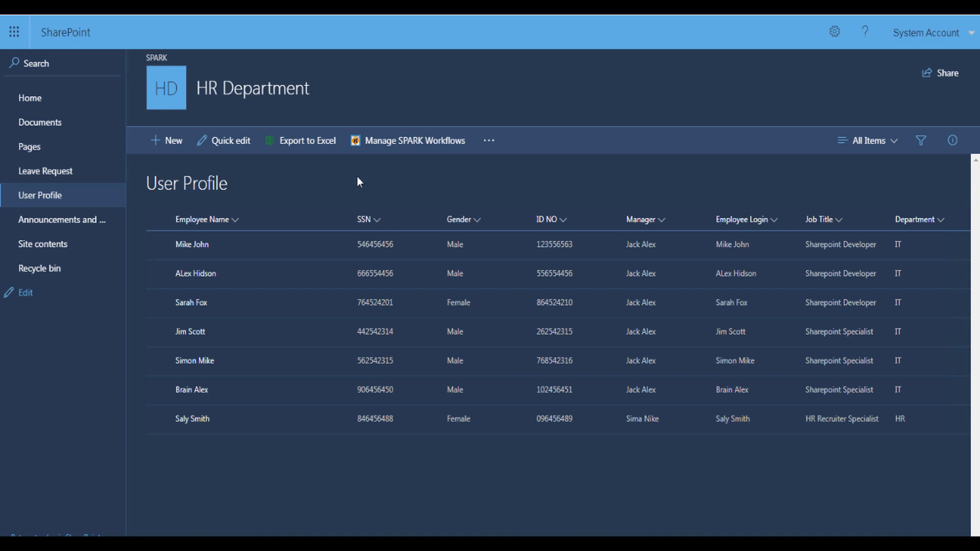
Create a User Profile workflow with title and description 'Edit Permission for User Profile', and save it
{"action": "left_click", "coordinate": [385, 146]}
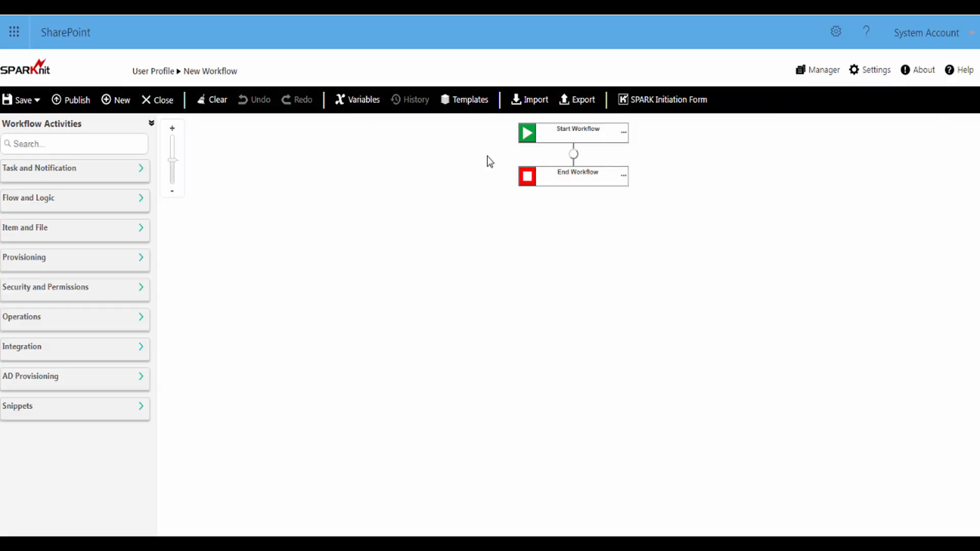
{"action": "left_click", "coordinate": [867, 75]}
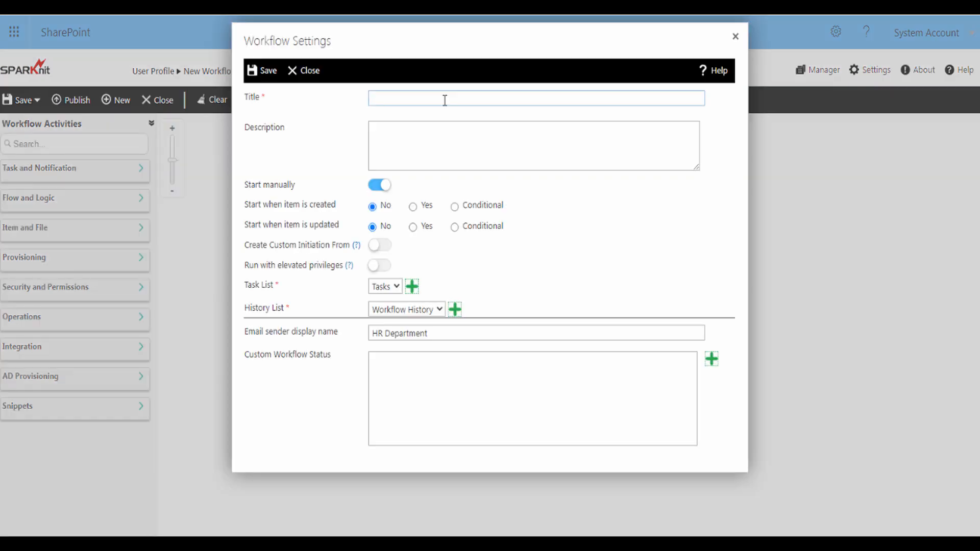
{"action": "type", "text": "Edit Permission for User Profile"}
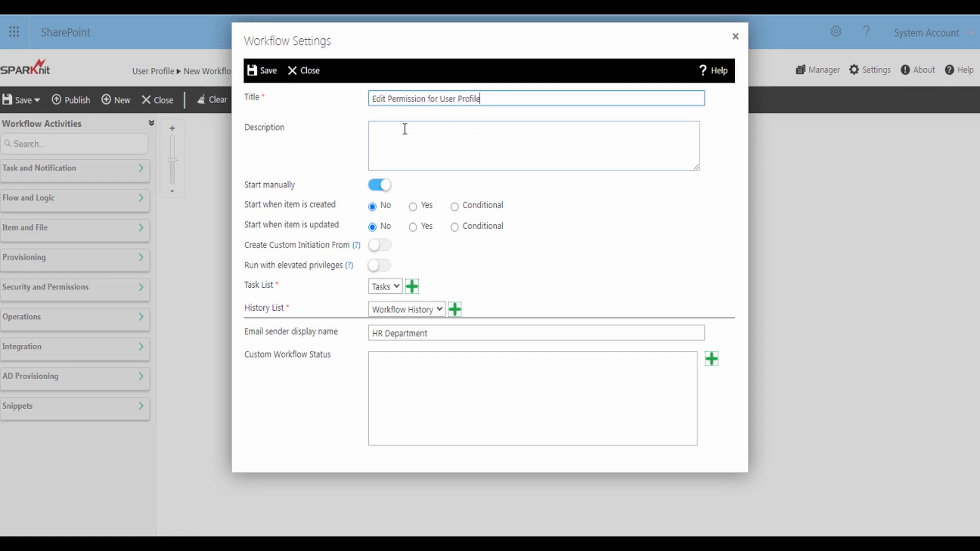
{"action": "left_click", "coordinate": [389, 133]}
{"action": "type", "text": "Edi"}
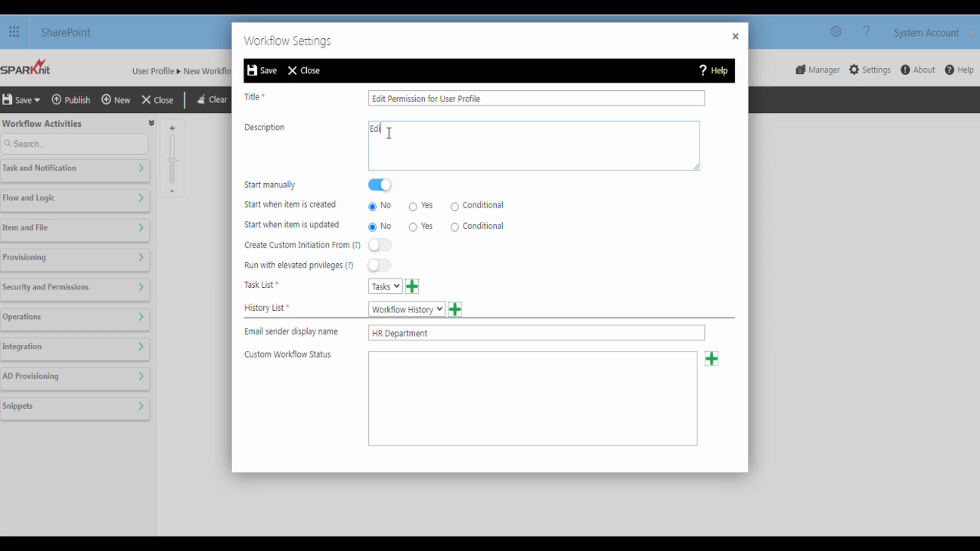
{"action": "type", "text": "t Permission for User Profile"}
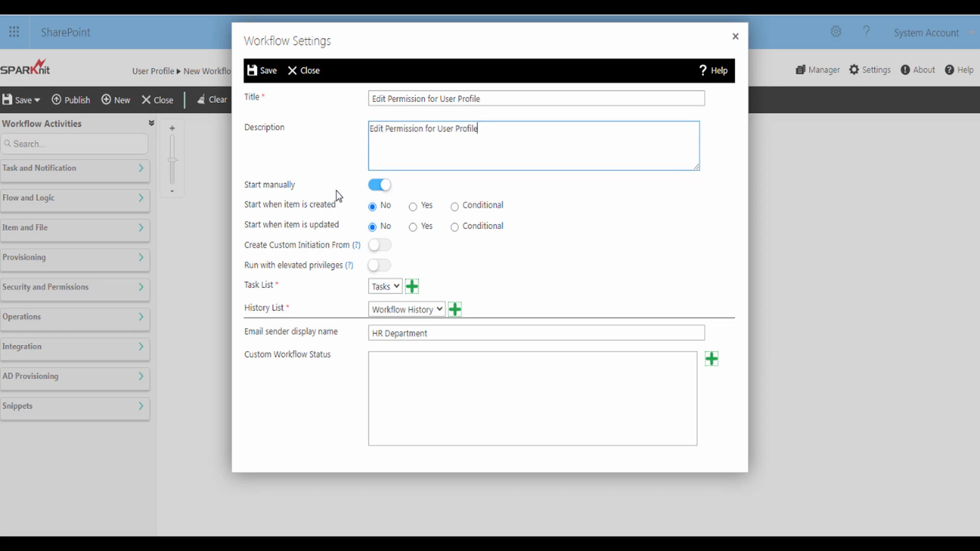
{"action": "left_click", "coordinate": [266, 74]}
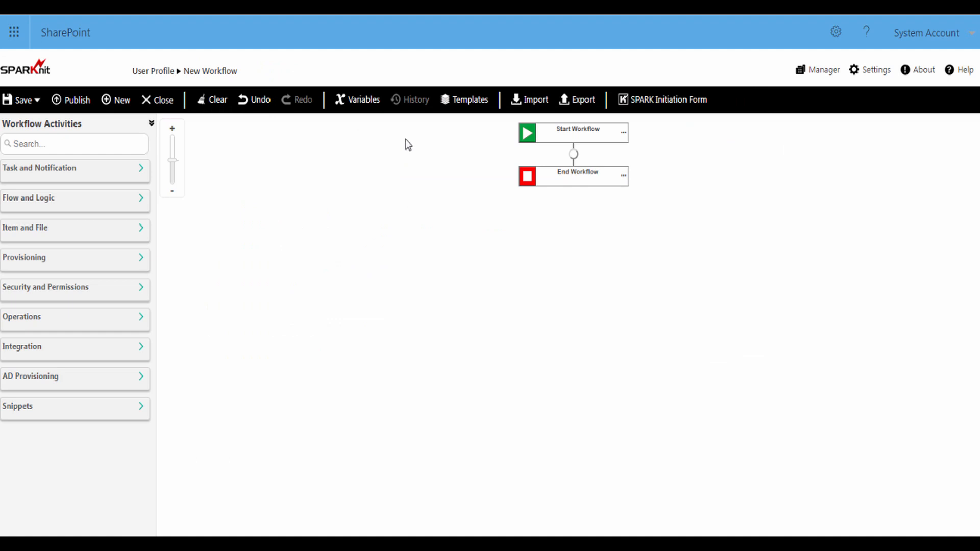
Place a Flow and Logic For Each activity on the Start–End connector and open For Each - Settings
{"action": "left_click", "coordinate": [142, 200]}
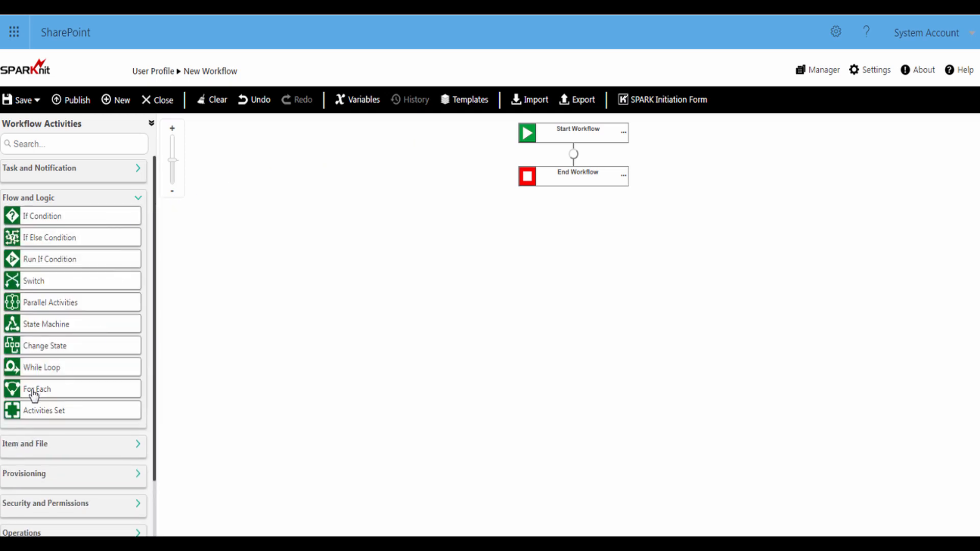
{"action": "mouse_move", "coordinate": [33, 396]}
{"action": "left_mouse_down"}
{"action": "mouse_move", "coordinate": [433, 245]}
{"action": "mouse_move", "coordinate": [572, 156]}
{"action": "left_mouse_up"}
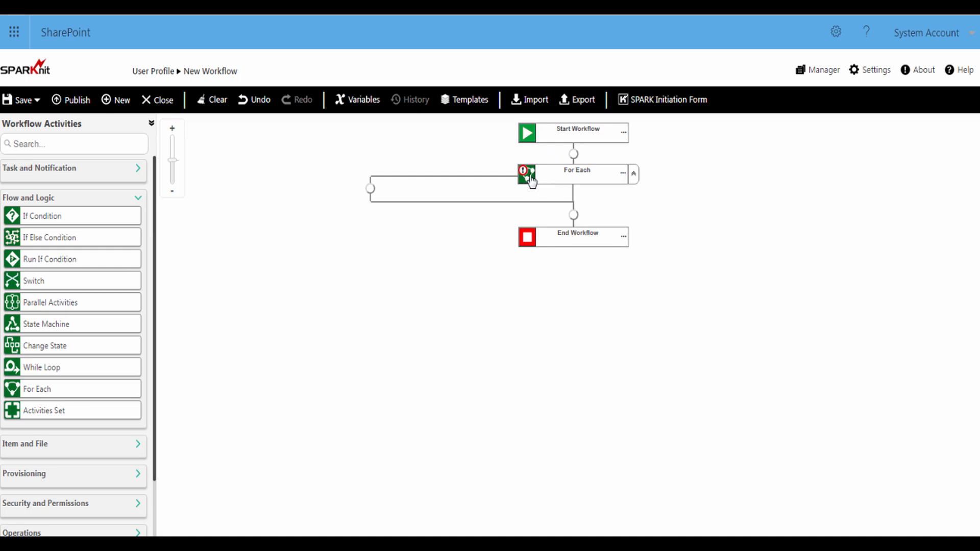
{"action": "left_click", "coordinate": [527, 175]}
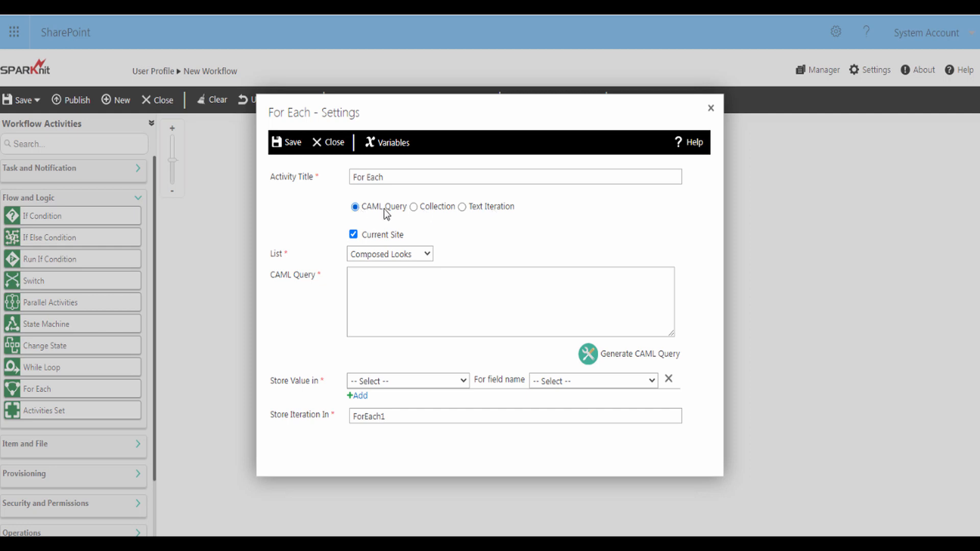
Point the For Each loop at the User Profile list and open the CAML Query Builder
{"action": "left_click", "coordinate": [394, 260]}
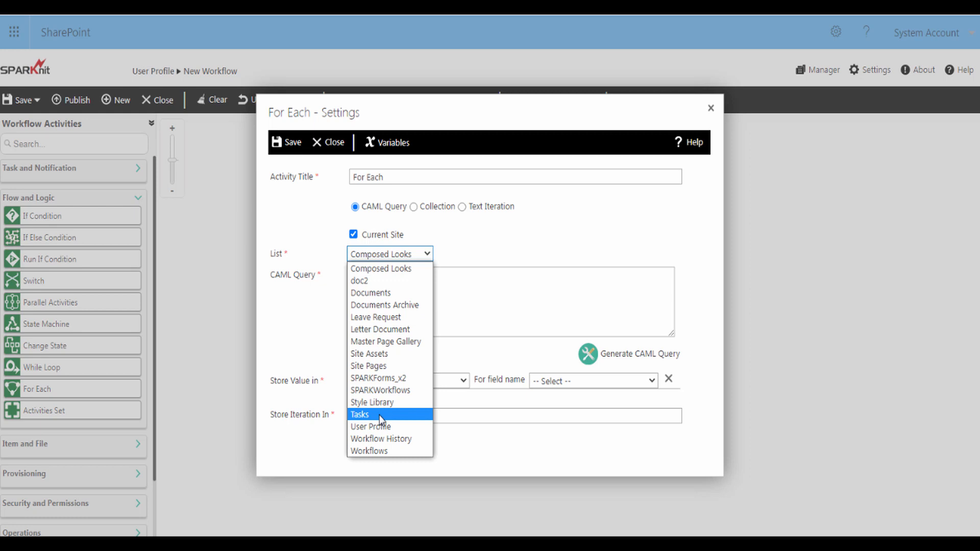
{"action": "left_click", "coordinate": [377, 424]}
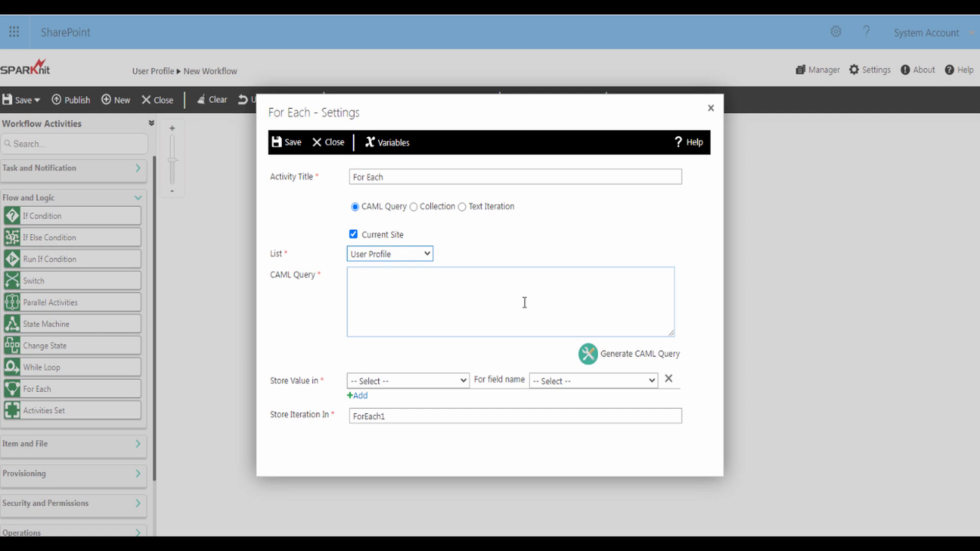
{"action": "left_click", "coordinate": [624, 359]}
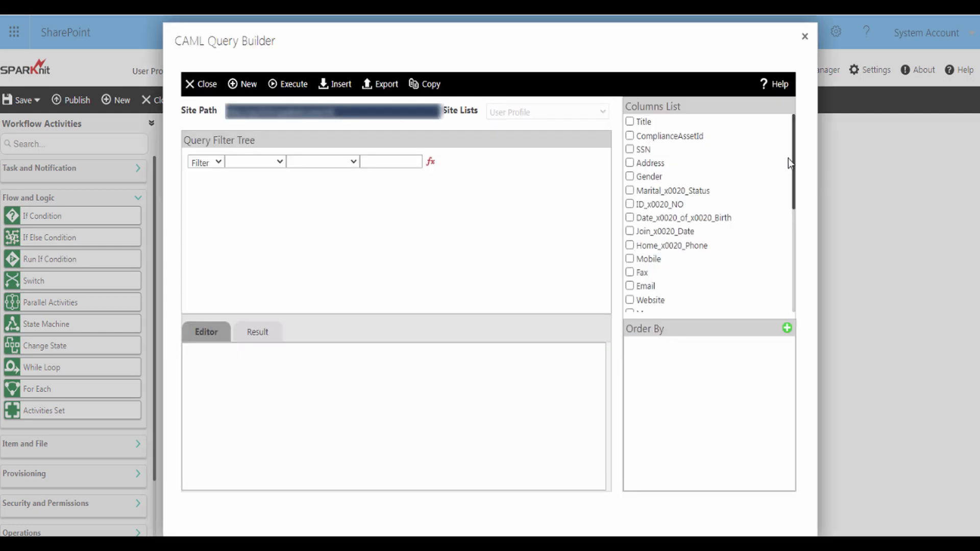
Include the ID, Employee_x0020_Login and Manager columns in the query
{"action": "left_click_drag", "start_coordinate": [797, 162], "coordinate": [793, 237]}
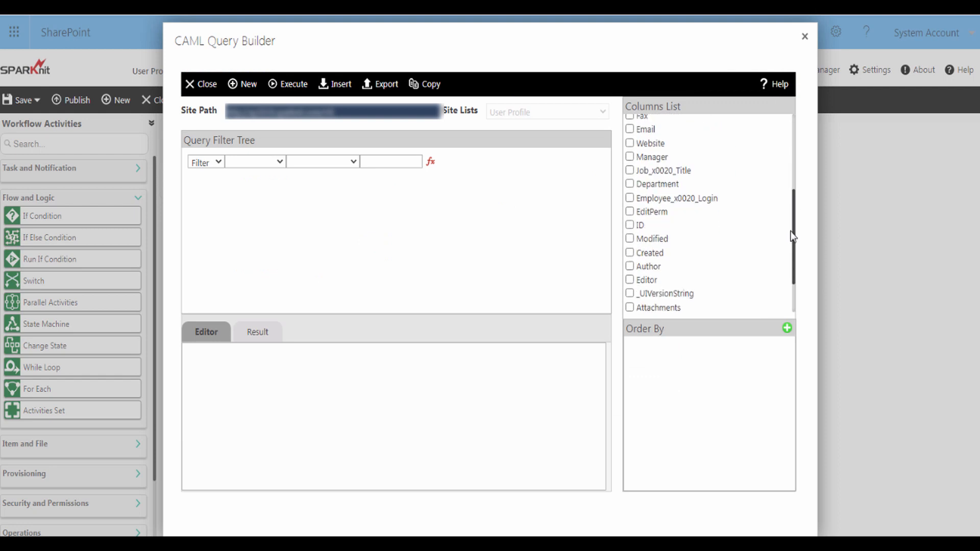
{"action": "left_click", "coordinate": [630, 225]}
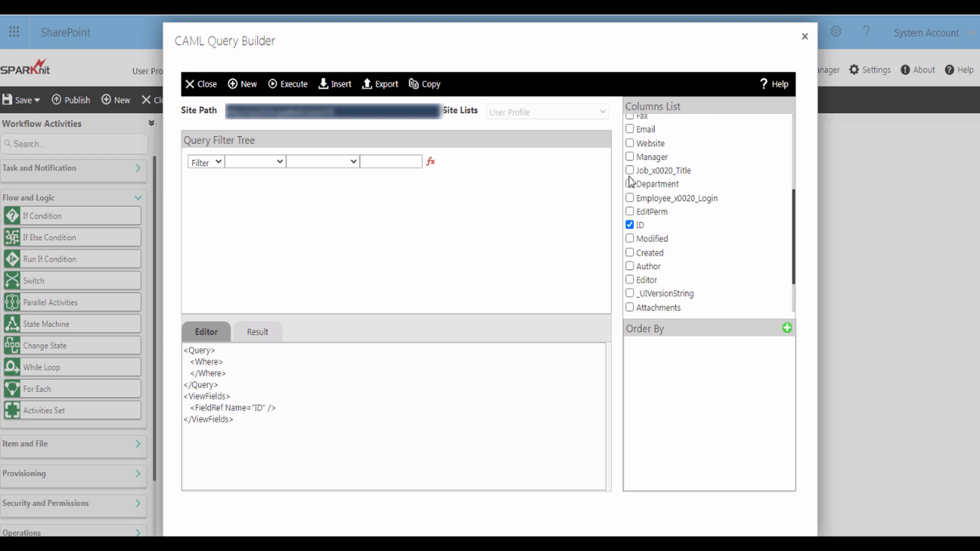
{"action": "left_click", "coordinate": [630, 198]}
{"action": "left_click", "coordinate": [630, 158]}
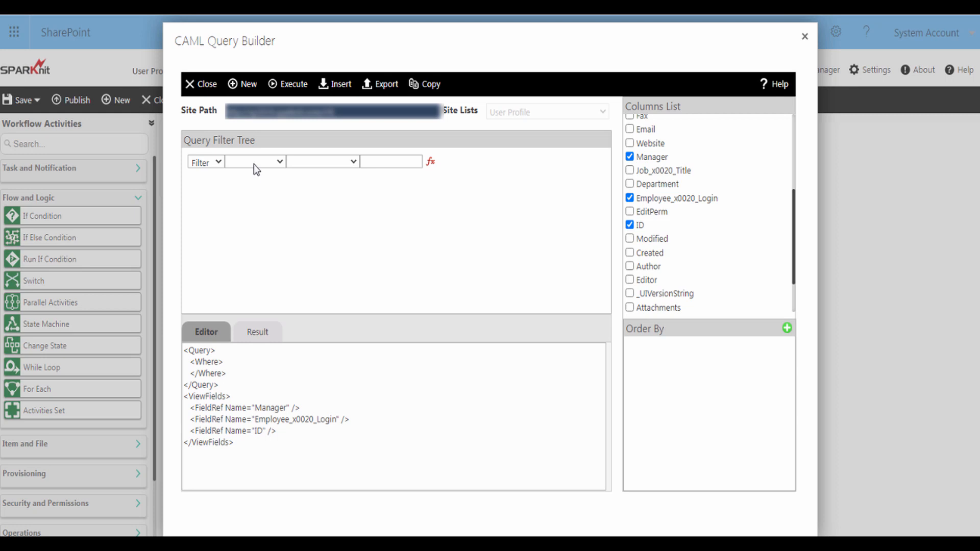
Add a filter so ID is less than or equal to 7
{"action": "left_click", "coordinate": [255, 162]}
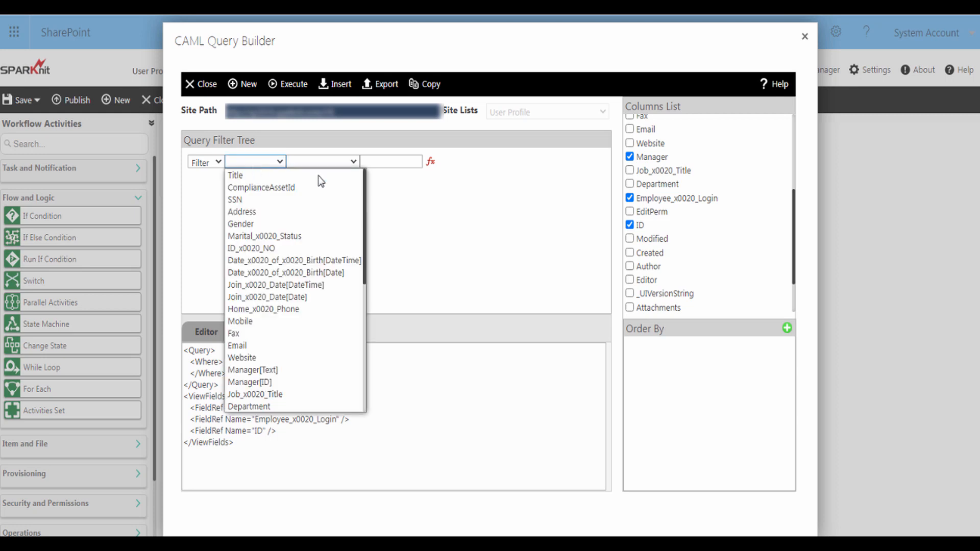
{"action": "scroll", "coordinate": [370, 235], "scroll_direction": "down", "scroll_amount": 3}
{"action": "scroll", "coordinate": [369, 235], "scroll_direction": "down", "scroll_amount": 2}
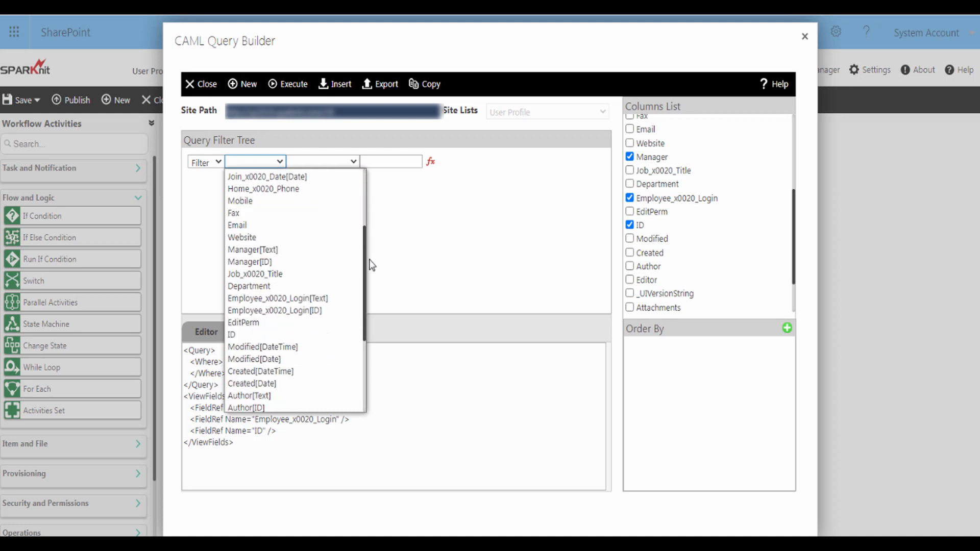
{"action": "left_click", "coordinate": [250, 334]}
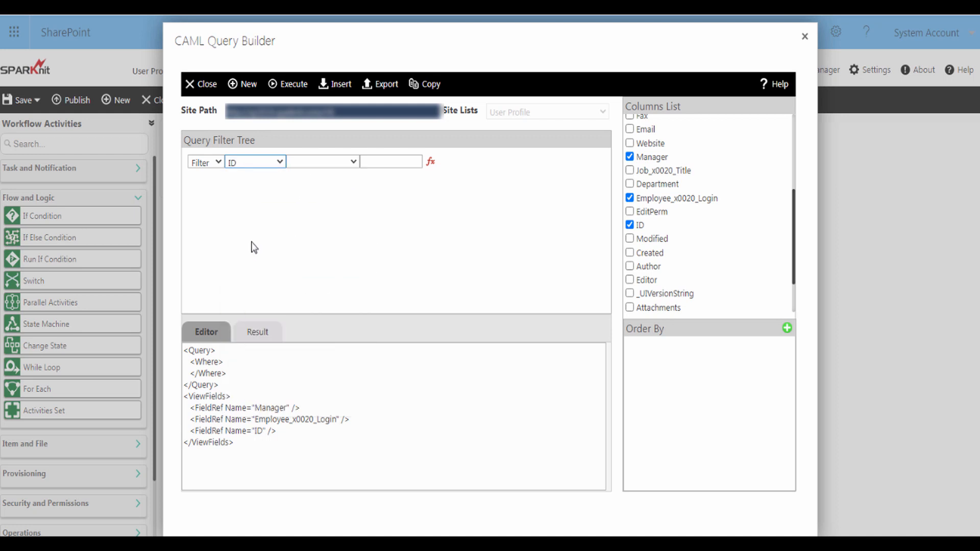
{"action": "left_click", "coordinate": [323, 162]}
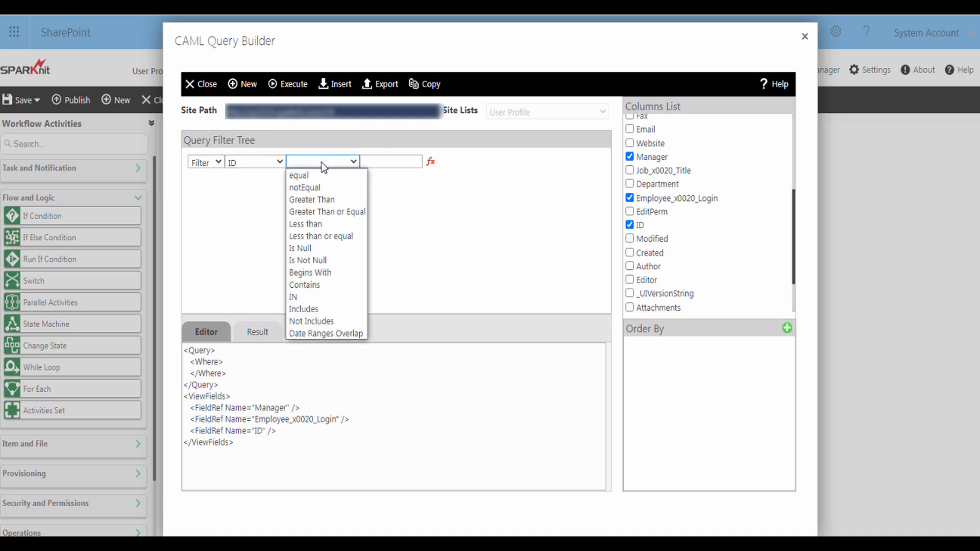
{"action": "left_click", "coordinate": [320, 235]}
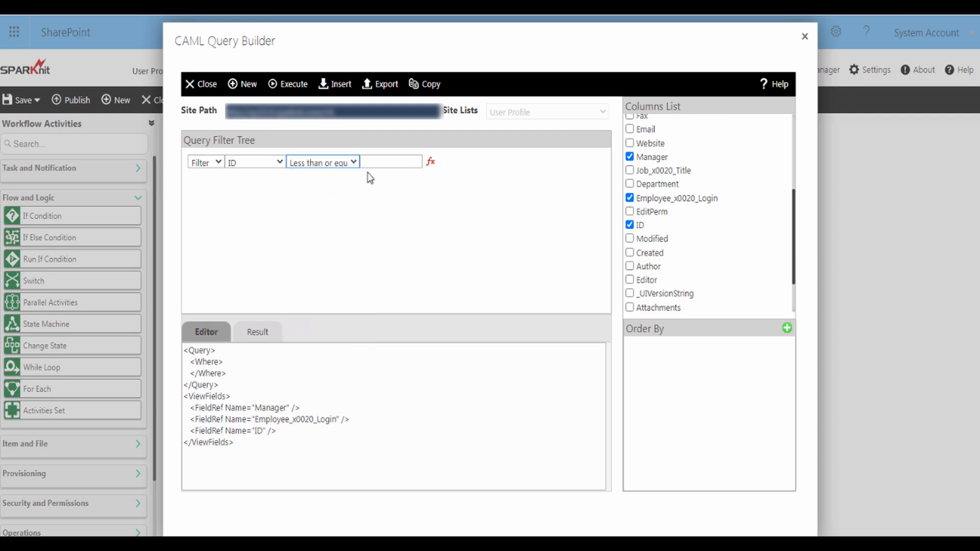
{"action": "left_click", "coordinate": [371, 162]}
{"action": "type", "text": "7"}
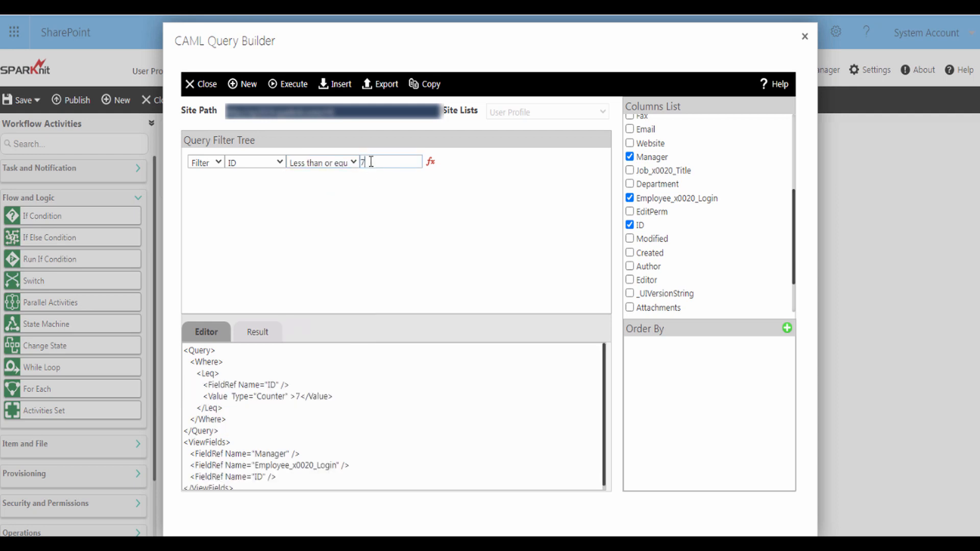
{"action": "left_click", "coordinate": [361, 180]}
Insert the generated CAML query into the For Each settings
{"action": "left_click", "coordinate": [338, 85]}
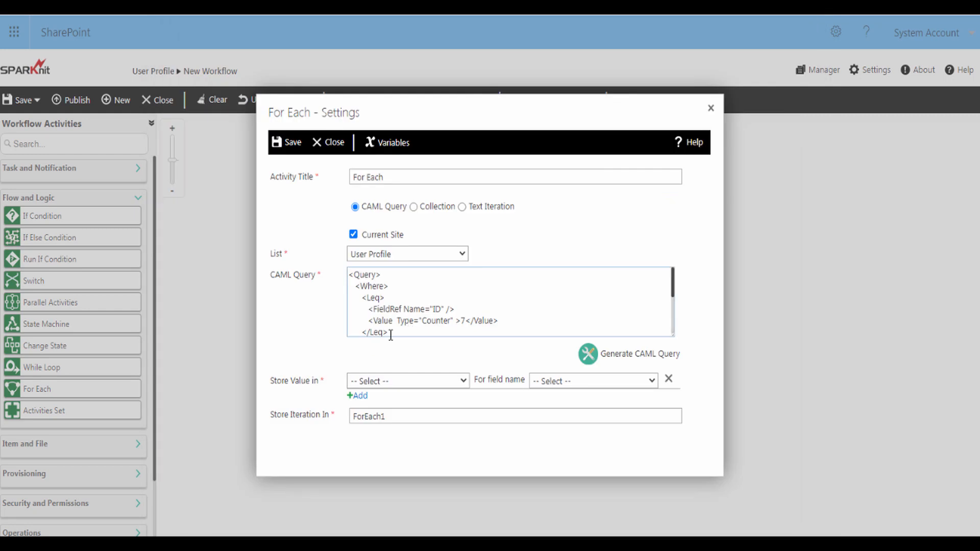
{"action": "left_click", "coordinate": [364, 384]}
{"action": "left_click", "coordinate": [365, 384]}
Add a workflow variable named IDVariable of type Integer
{"action": "left_click", "coordinate": [392, 152]}
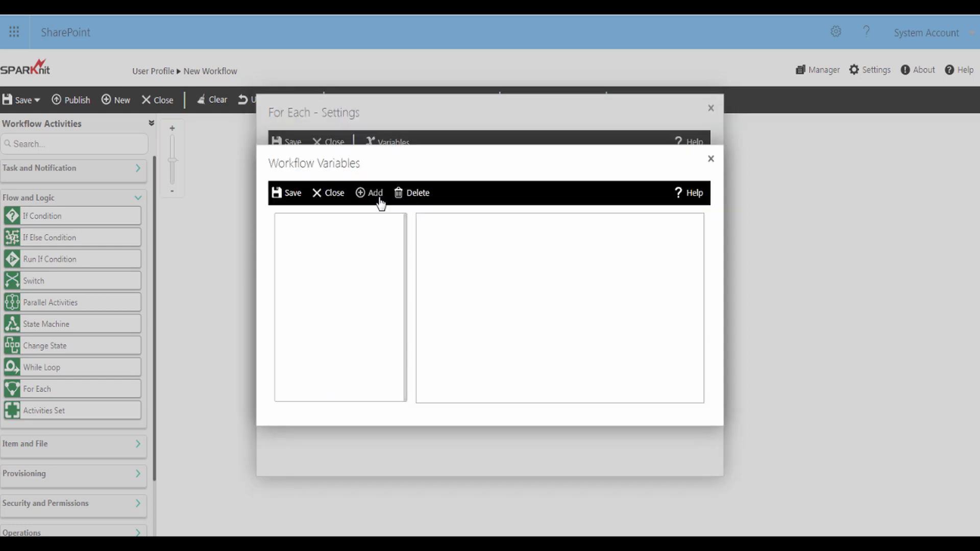
{"action": "left_click", "coordinate": [376, 194]}
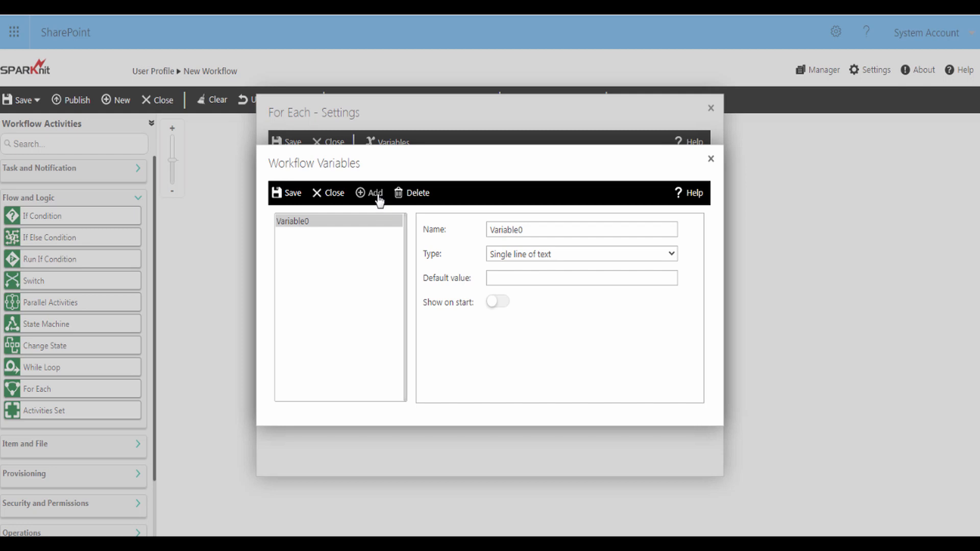
{"action": "left_click", "coordinate": [490, 231]}
{"action": "type", "text": "ID"}
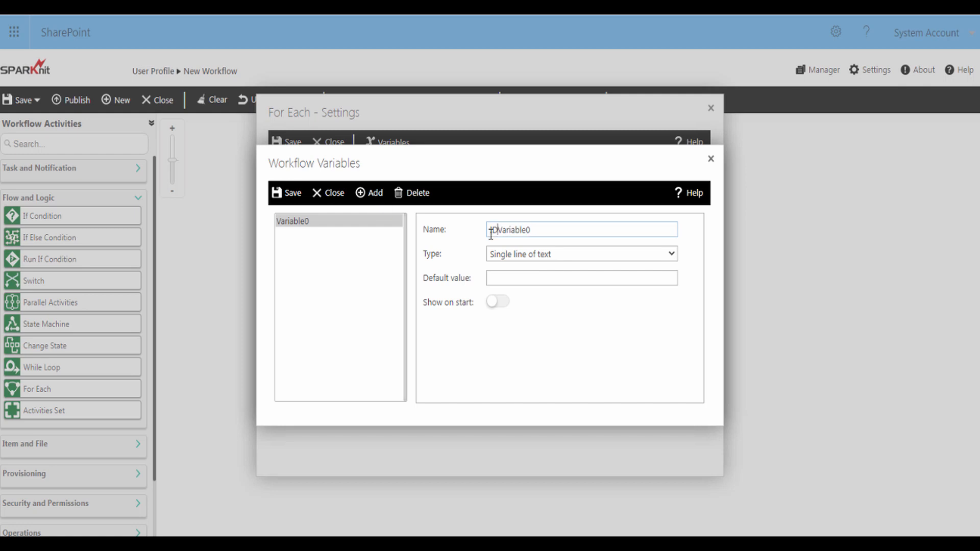
{"action": "left_click", "coordinate": [531, 231]}
{"action": "key", "text": "BackSpace"}
{"action": "left_click", "coordinate": [533, 256]}
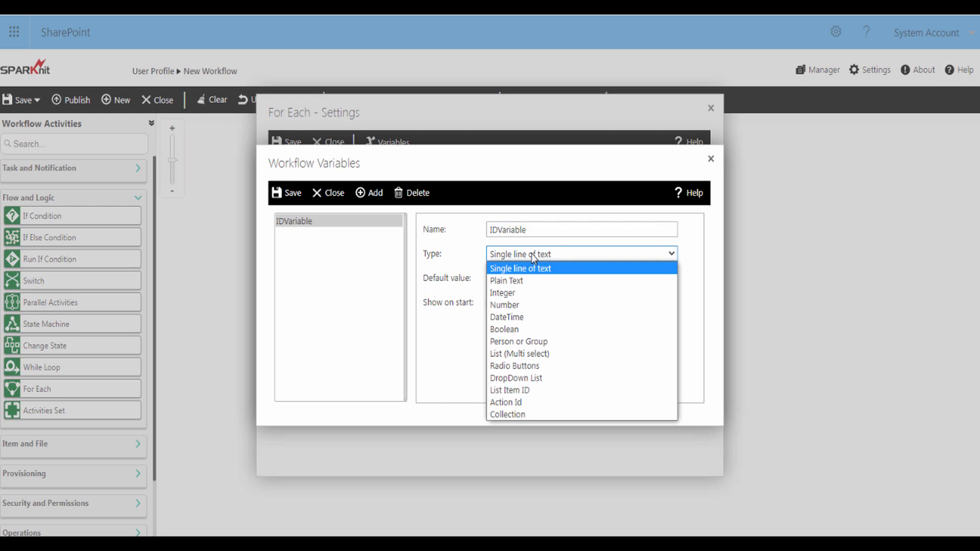
{"action": "left_click", "coordinate": [515, 293]}
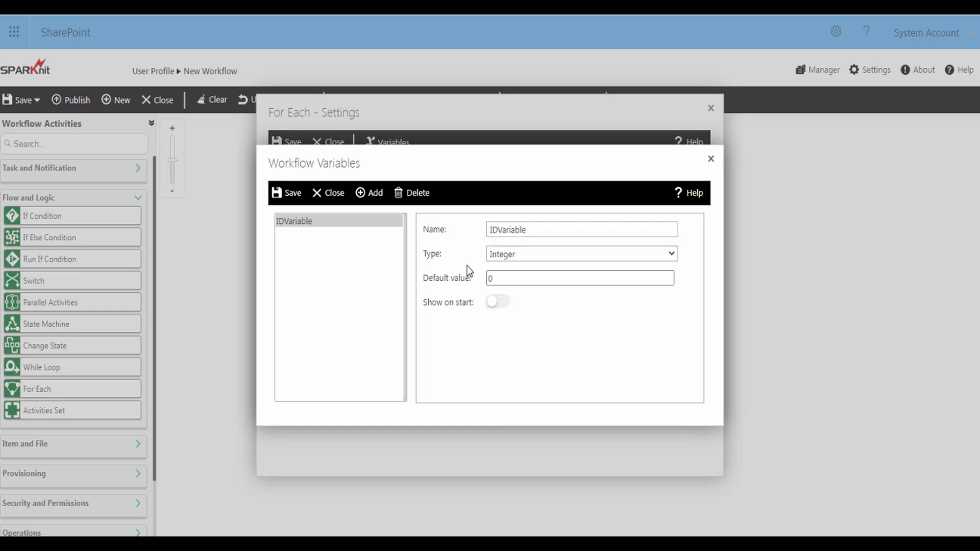
Add EmployeeVariable as a Person or Group variable
{"action": "left_click", "coordinate": [373, 197]}
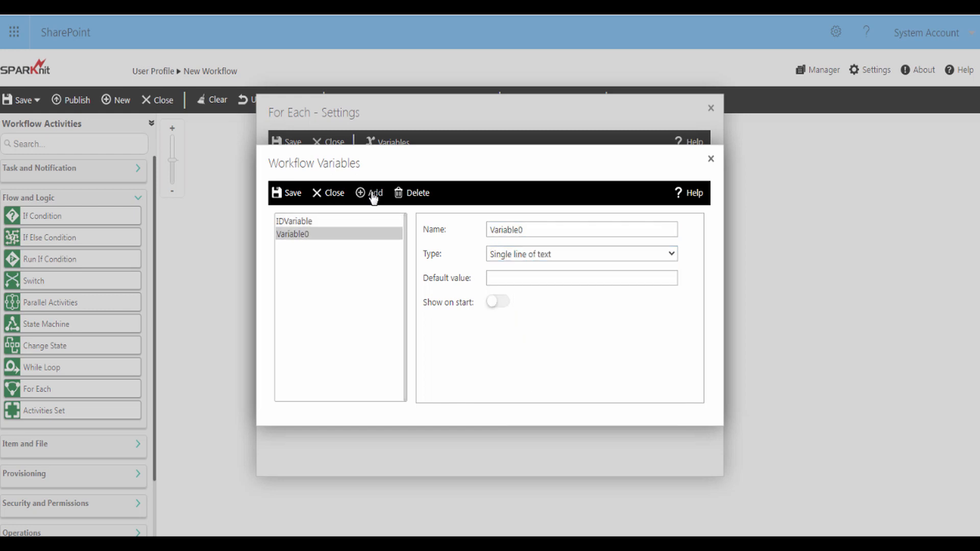
{"action": "left_click", "coordinate": [489, 231]}
{"action": "type", "text": "Employee"}
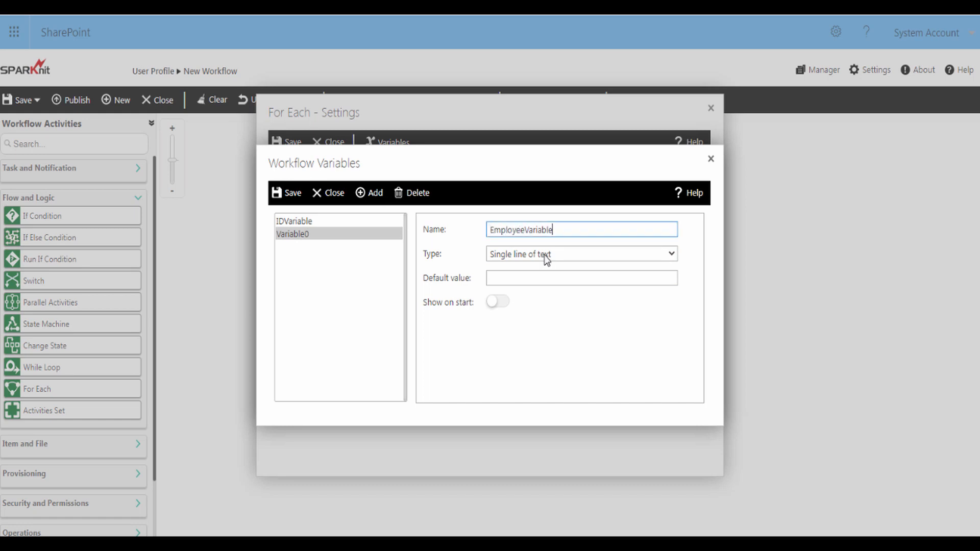
{"action": "left_click", "coordinate": [546, 259]}
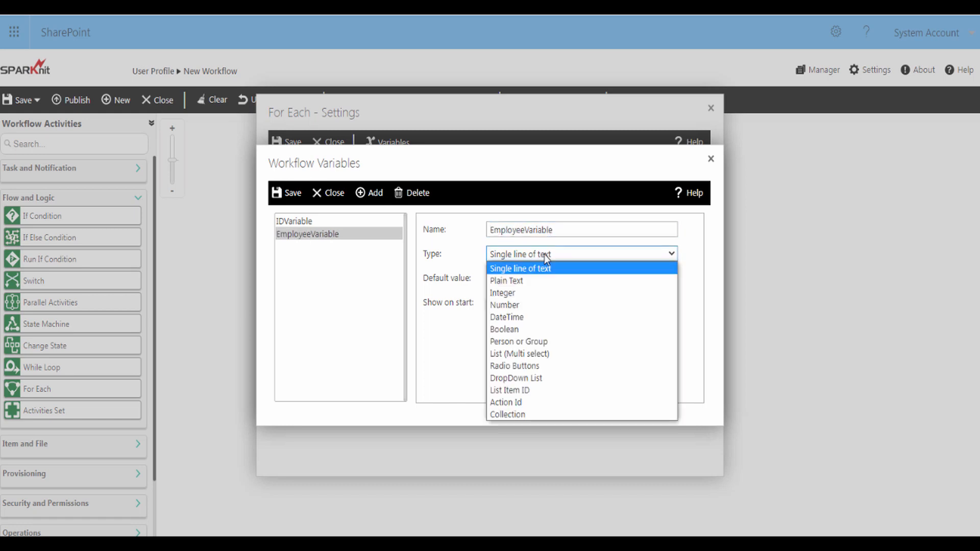
{"action": "left_click", "coordinate": [535, 342]}
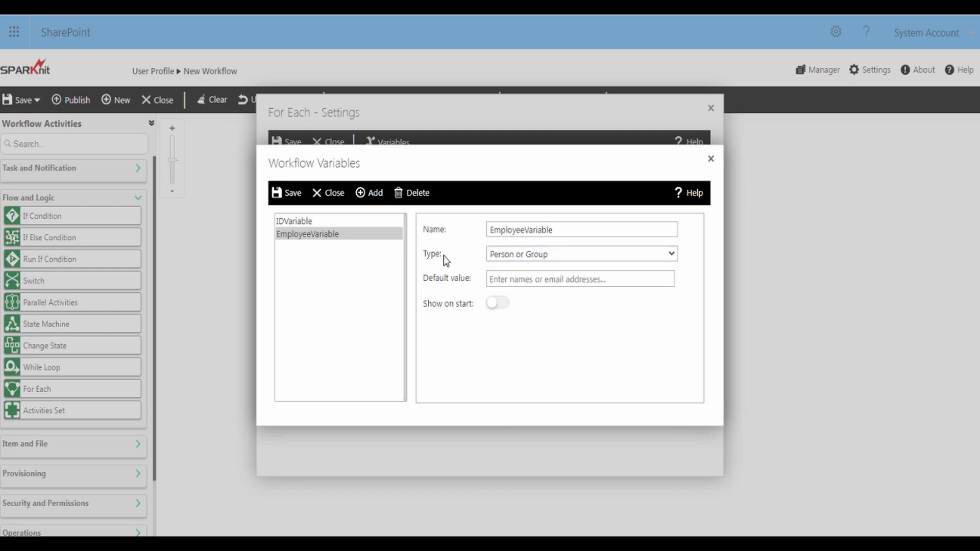
Add ManagerVariable as a Person or Group variable
{"action": "left_click", "coordinate": [371, 199]}
{"action": "left_click", "coordinate": [491, 231]}
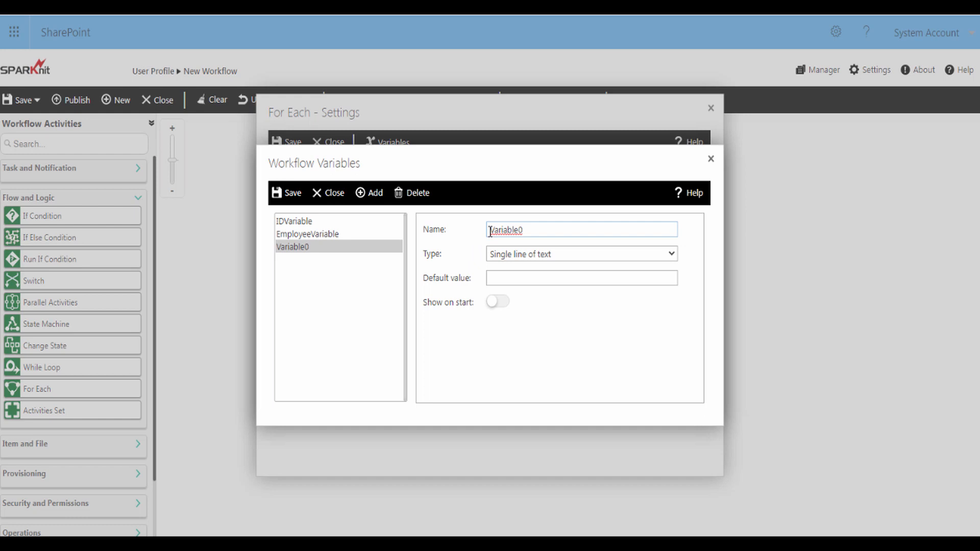
{"action": "double_click", "coordinate": [490, 231]}
{"action": "type", "text": "ManagerVariable"}
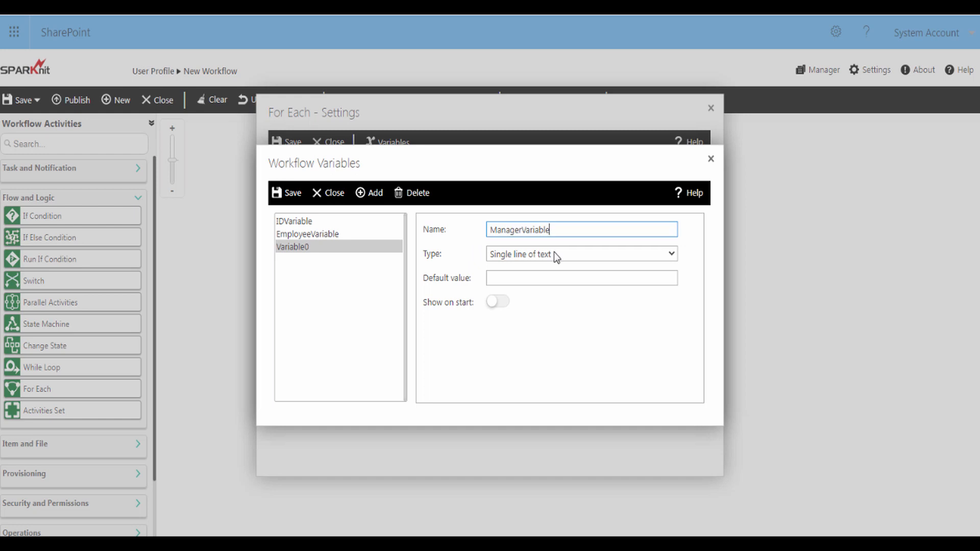
{"action": "left_click", "coordinate": [556, 257]}
{"action": "left_click", "coordinate": [543, 341]}
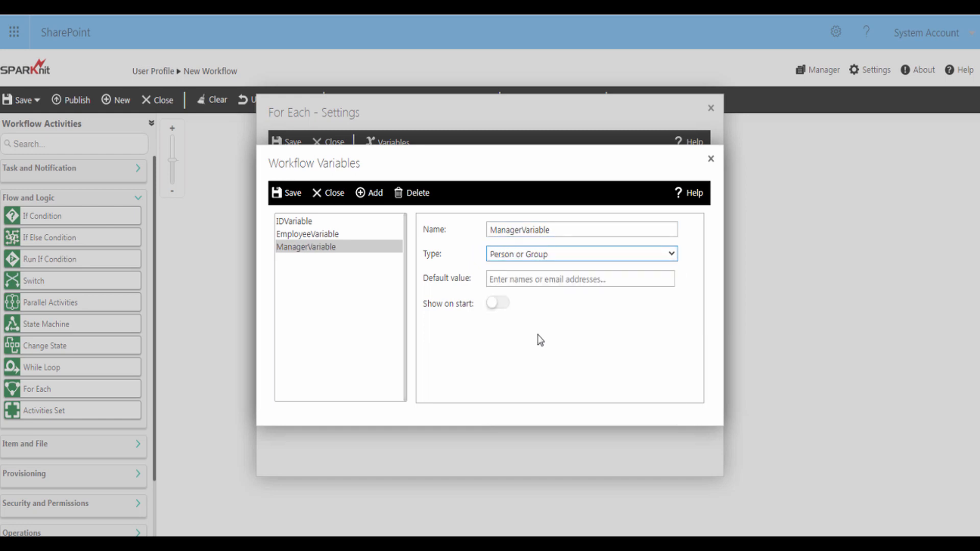
Map IDVariable to the ID field in the For Each settings
{"action": "left_click", "coordinate": [294, 193]}
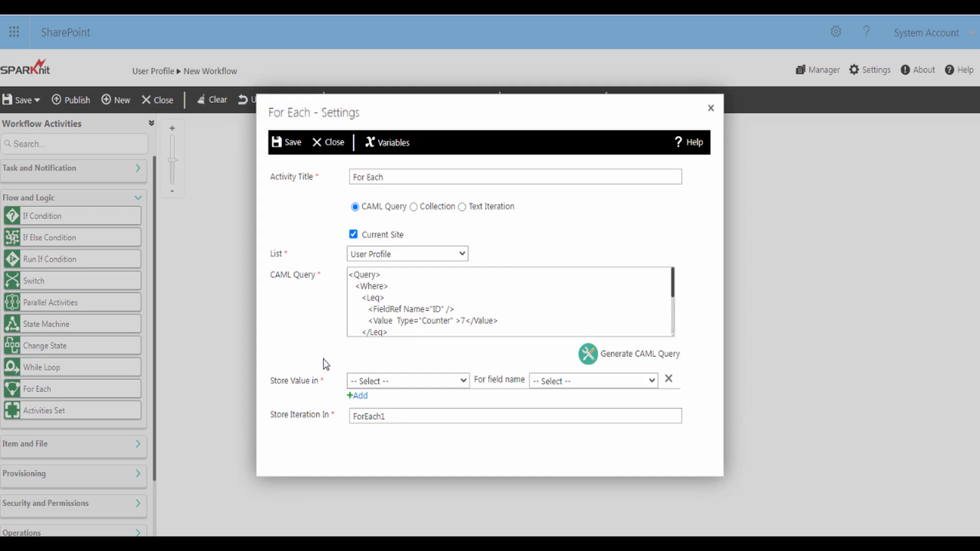
{"action": "left_click", "coordinate": [363, 382]}
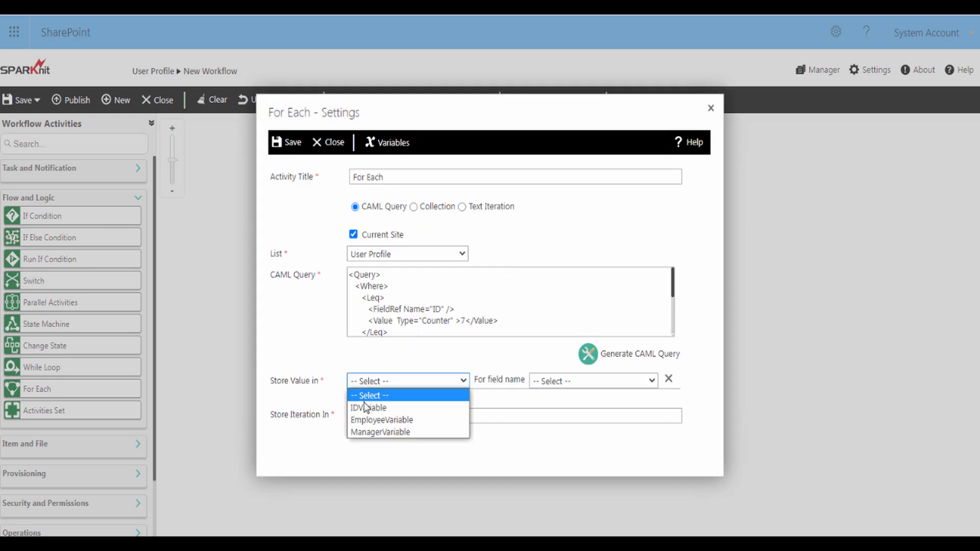
{"action": "left_click", "coordinate": [364, 407]}
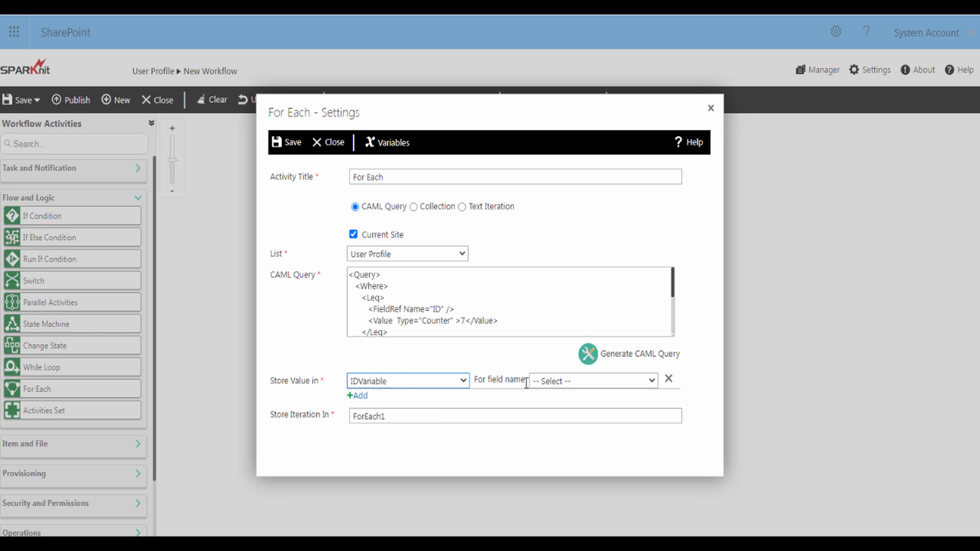
{"action": "left_click", "coordinate": [552, 383]}
{"action": "scroll", "coordinate": [562, 291], "scroll_direction": "down", "scroll_amount": 5}
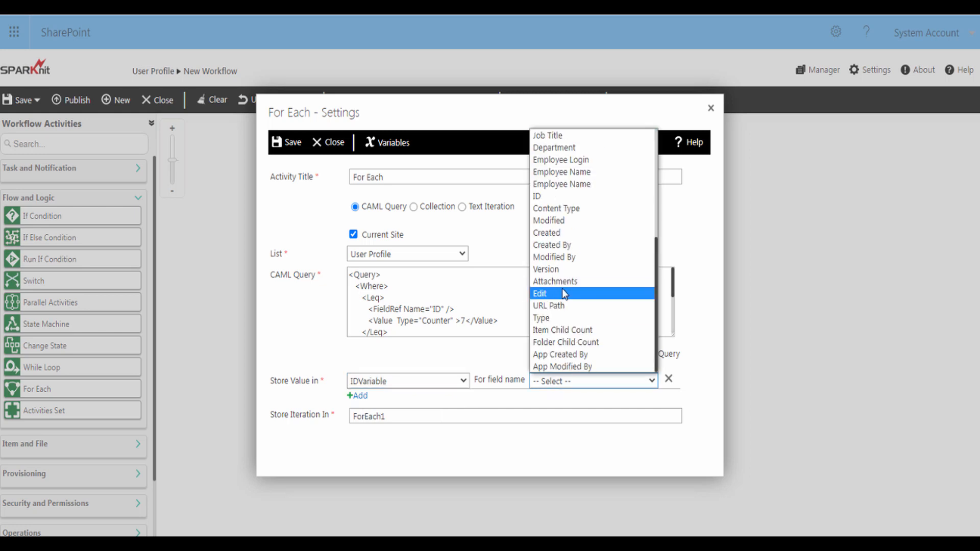
{"action": "left_click", "coordinate": [542, 197]}
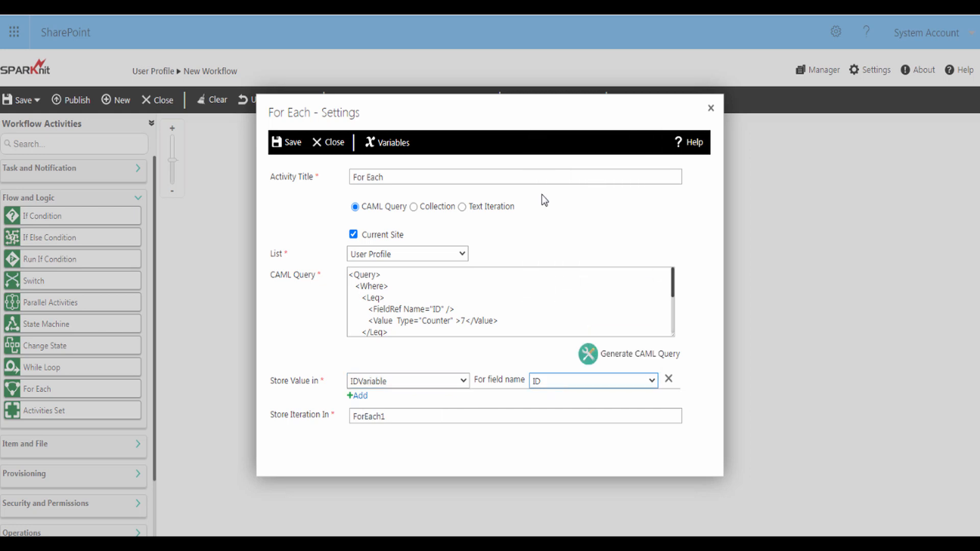
Add a mapping storing Employee Login in EmployeeVariable
{"action": "left_click", "coordinate": [358, 396]}
{"action": "left_click", "coordinate": [390, 403]}
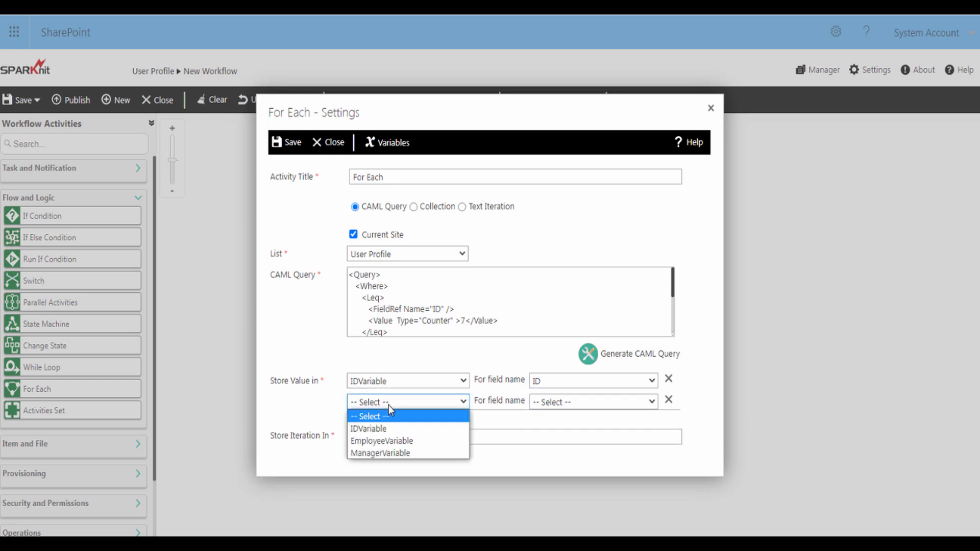
{"action": "left_click", "coordinate": [398, 442]}
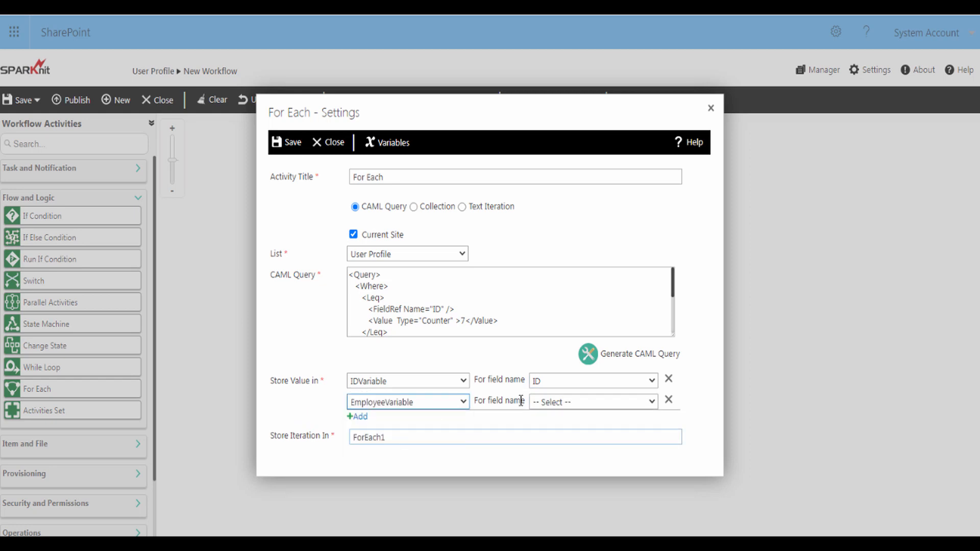
{"action": "left_click", "coordinate": [548, 402]}
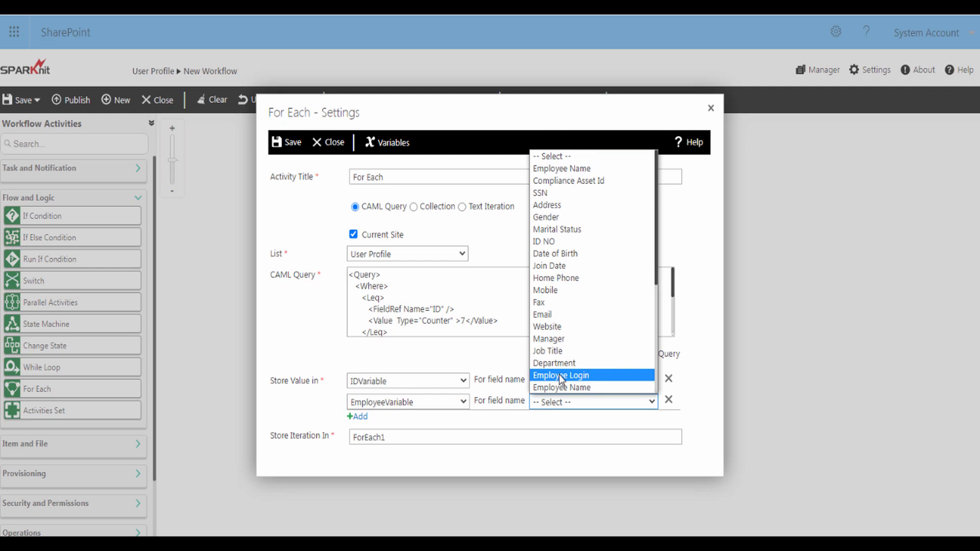
{"action": "left_click", "coordinate": [562, 380]}
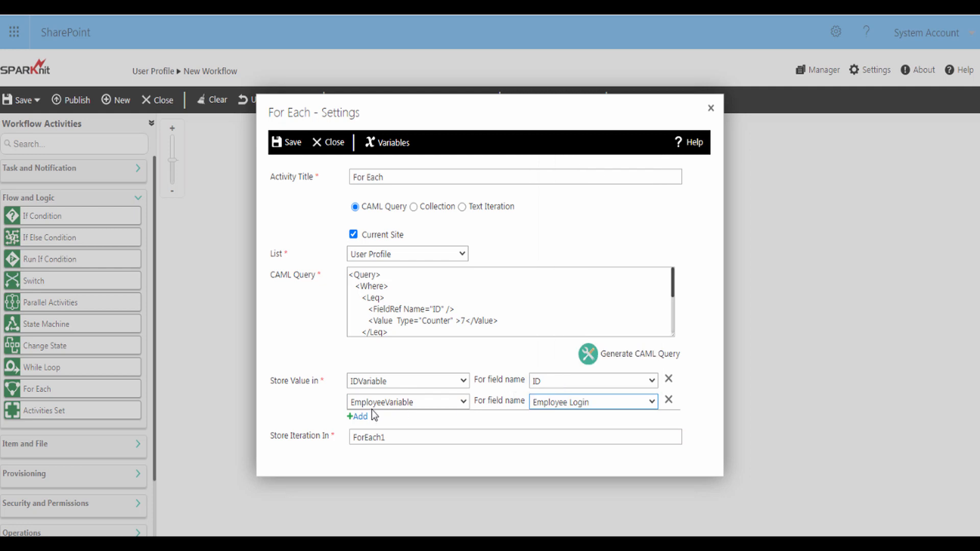
Add a mapping storing Manager in ManagerVariable and save the loop settings
{"action": "left_click", "coordinate": [359, 417]}
{"action": "left_click", "coordinate": [372, 426]}
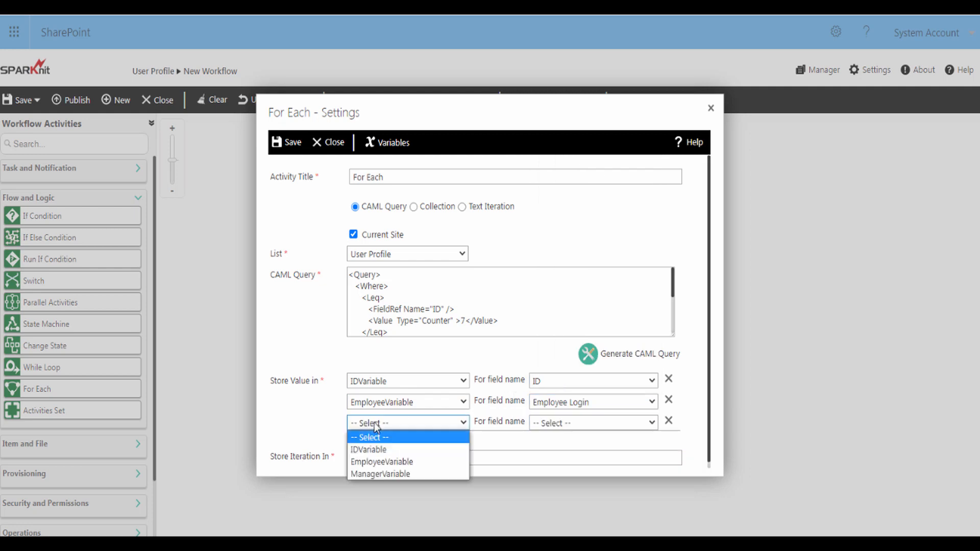
{"action": "left_click", "coordinate": [380, 475]}
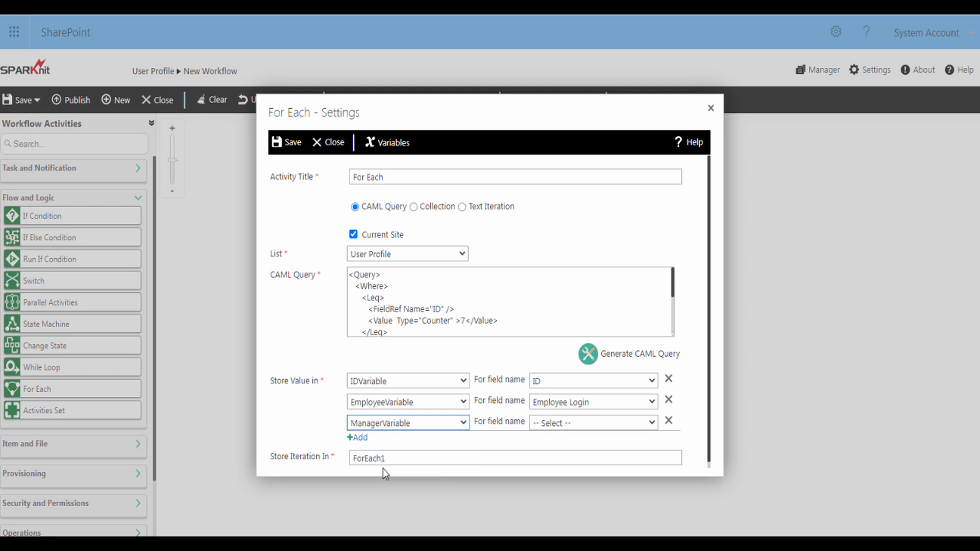
{"action": "left_click", "coordinate": [548, 426]}
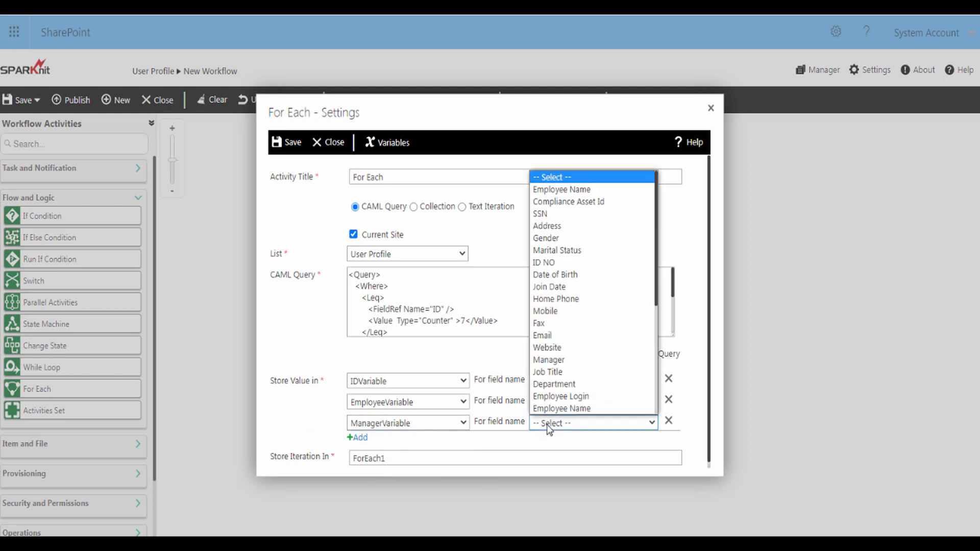
{"action": "left_click", "coordinate": [547, 359]}
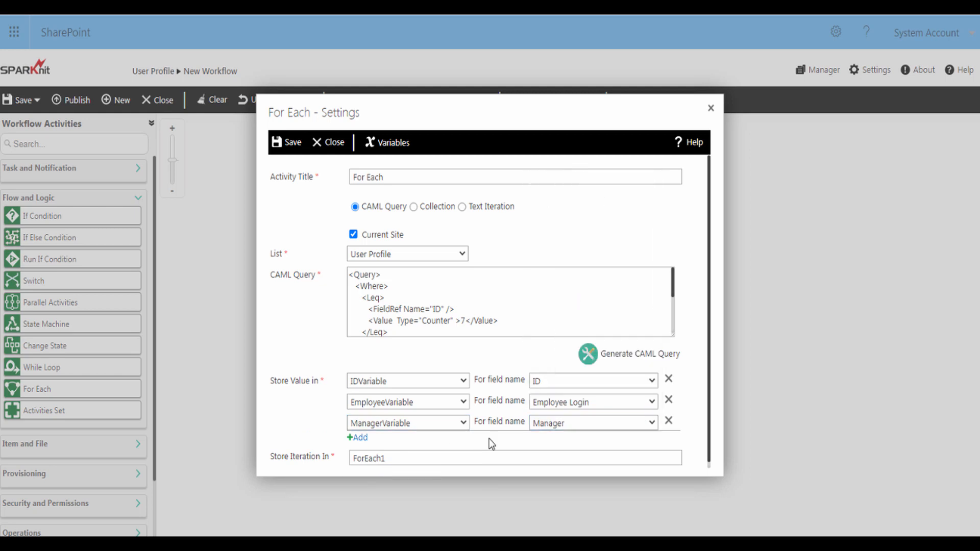
{"action": "left_click", "coordinate": [293, 146]}
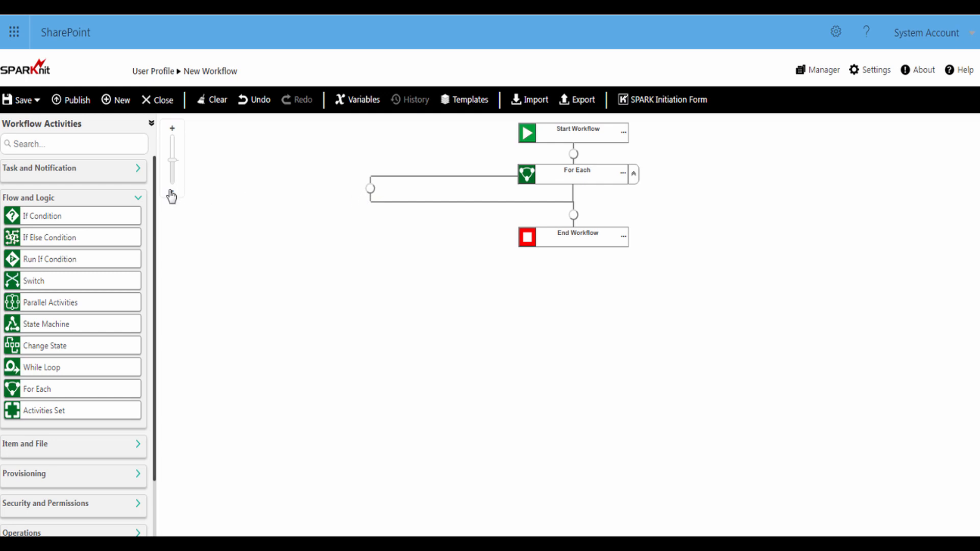
Place an Item Permissions activity inside the For Each loop, titled Set Item Permissions
{"action": "left_click_drag", "start_coordinate": [156, 182], "coordinate": [154, 265]}
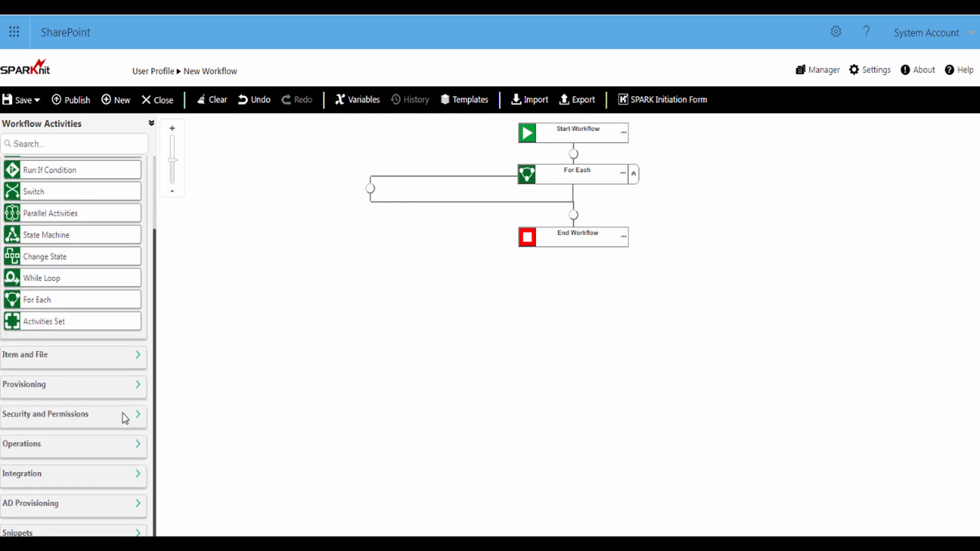
{"action": "left_click", "coordinate": [133, 417]}
{"action": "left_click_drag", "start_coordinate": [53, 435], "coordinate": [367, 192]}
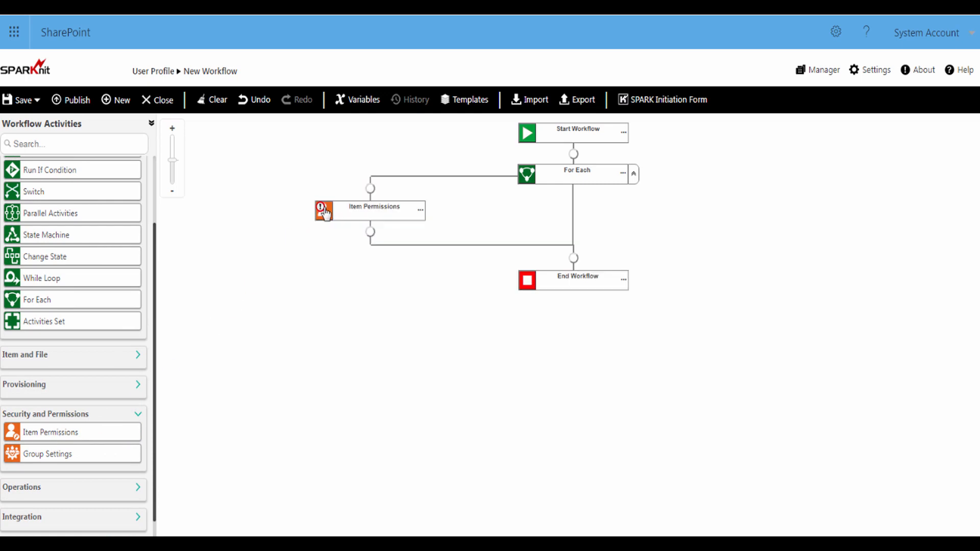
{"action": "double_click", "coordinate": [328, 213]}
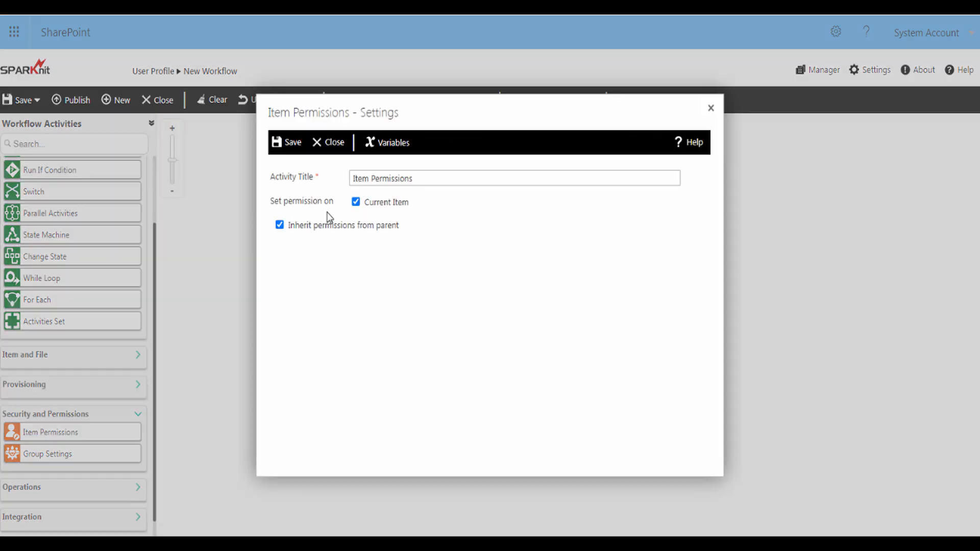
{"action": "left_click", "coordinate": [351, 178]}
{"action": "type", "text": "Set"}
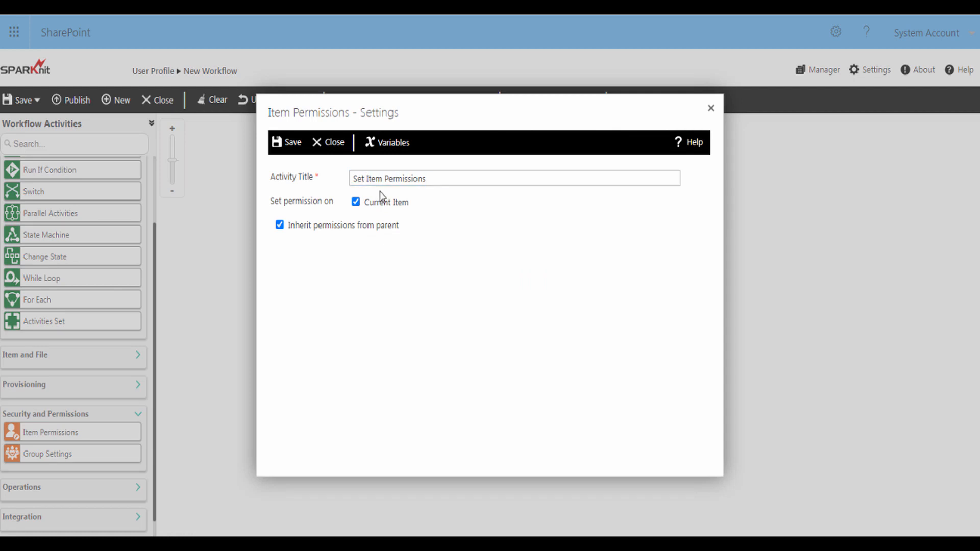
Target the first User Profile item whose ID equals IDVariable, with inheritance turned off
{"action": "left_click", "coordinate": [356, 203]}
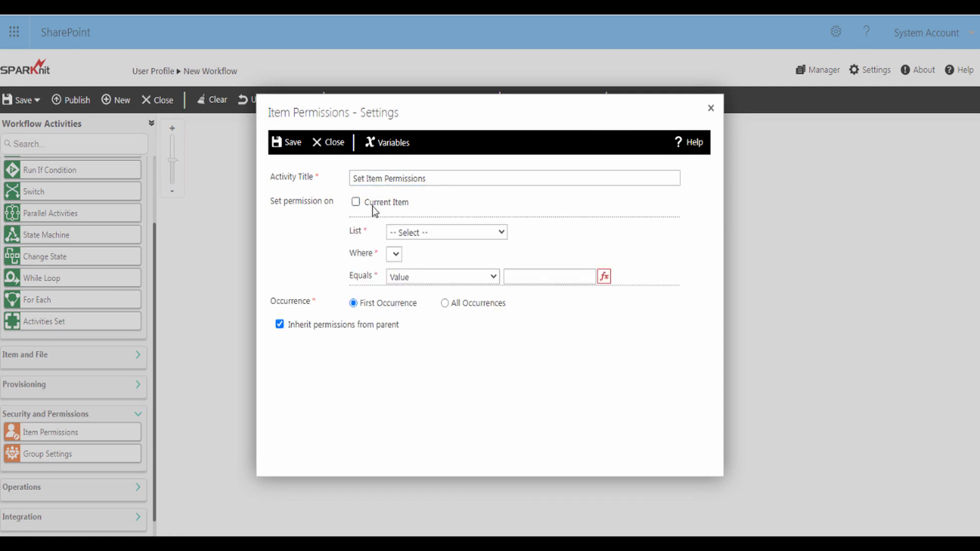
{"action": "left_click", "coordinate": [413, 232]}
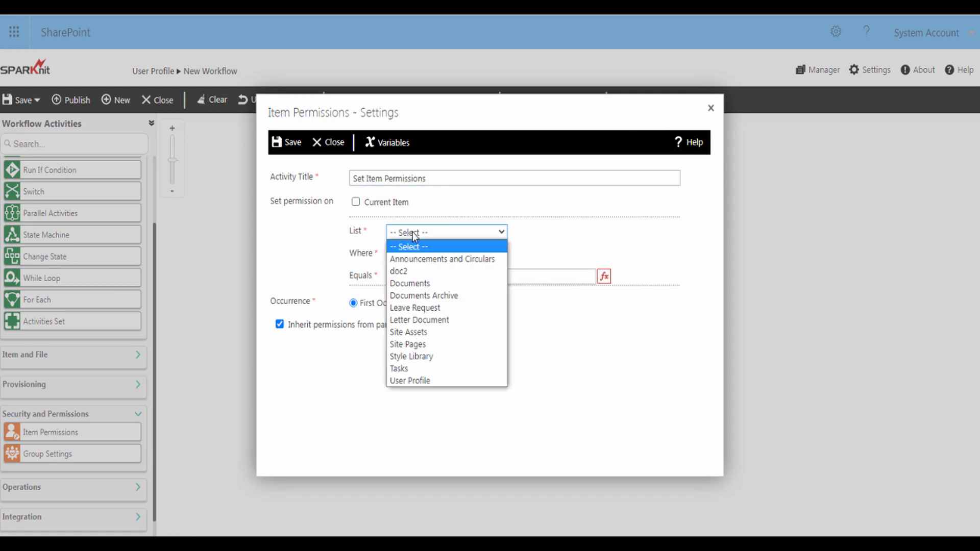
{"action": "left_click", "coordinate": [414, 381]}
{"action": "left_click", "coordinate": [415, 258]}
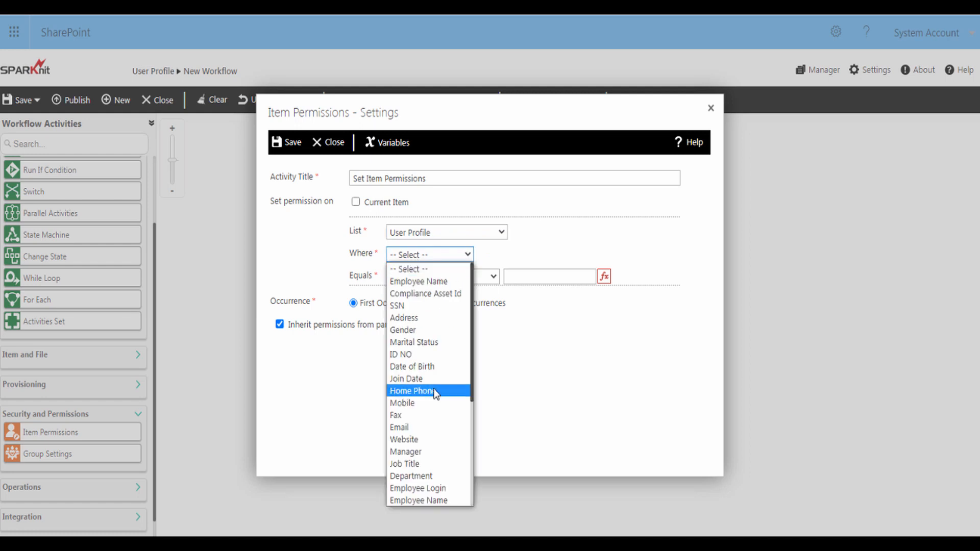
{"action": "left_click_drag", "start_coordinate": [471, 372], "coordinate": [473, 426]}
{"action": "left_click", "coordinate": [403, 424]}
{"action": "left_click", "coordinate": [427, 277]}
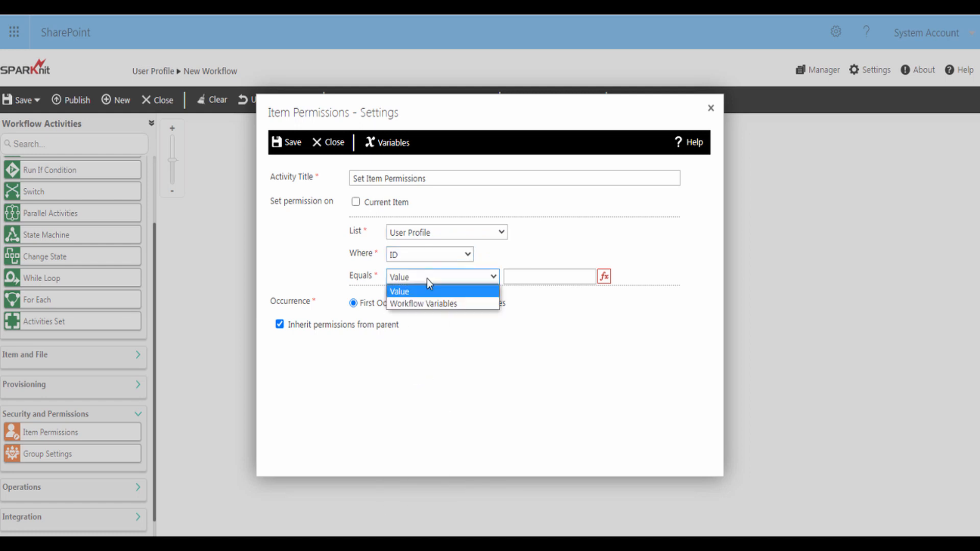
{"action": "left_click", "coordinate": [427, 302]}
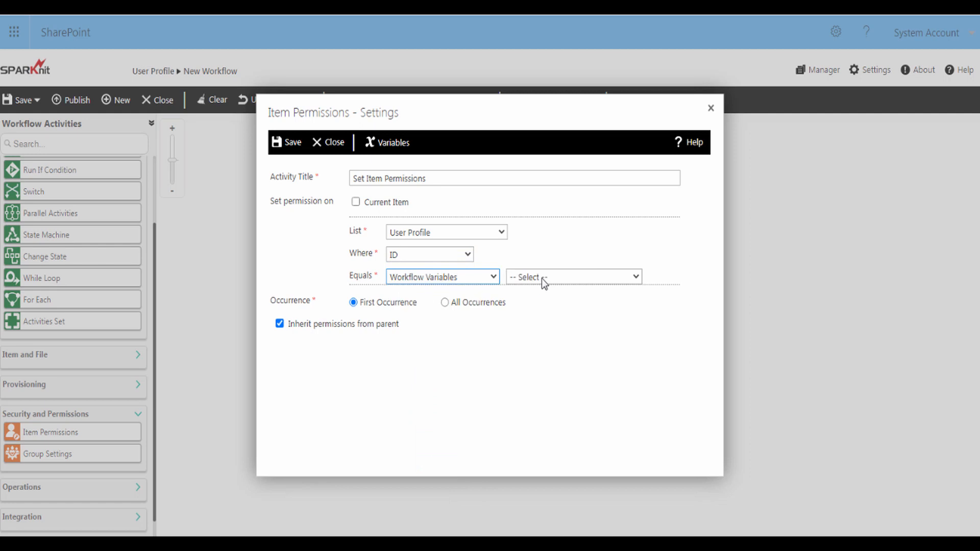
{"action": "left_click", "coordinate": [544, 284]}
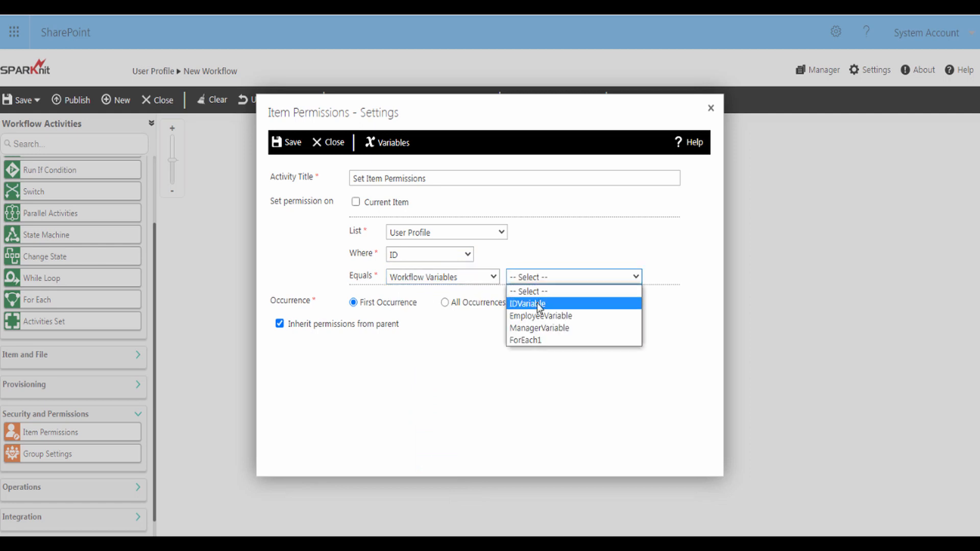
{"action": "left_click", "coordinate": [536, 303]}
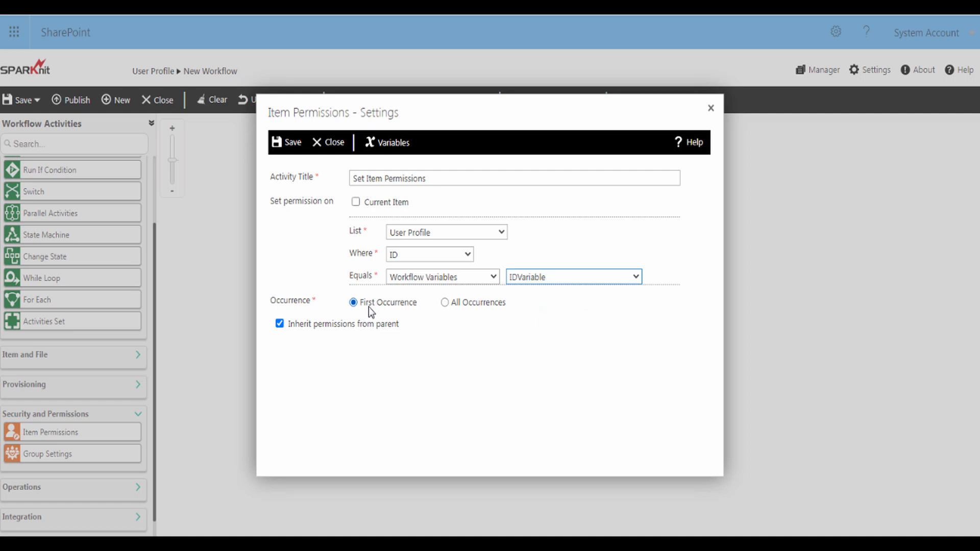
{"action": "left_click", "coordinate": [369, 307]}
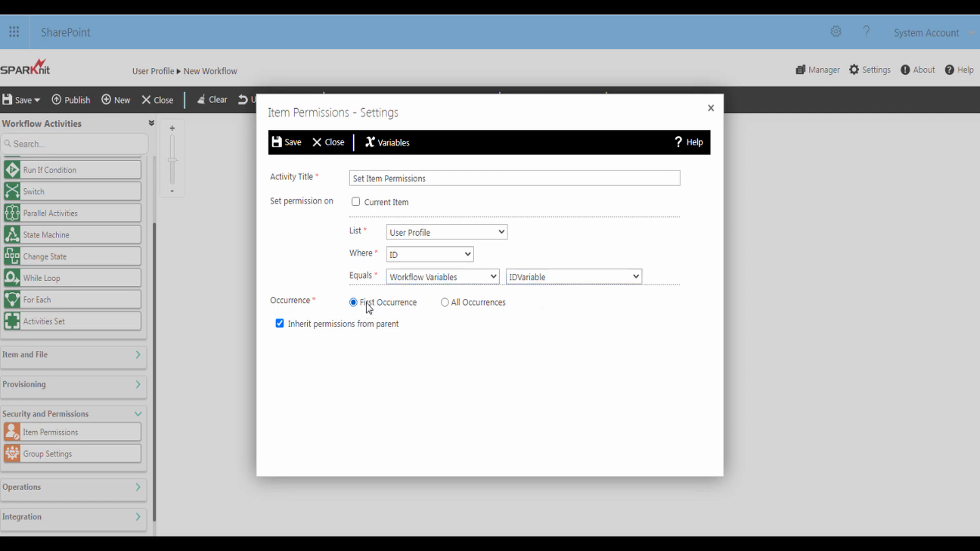
{"action": "left_click", "coordinate": [282, 326]}
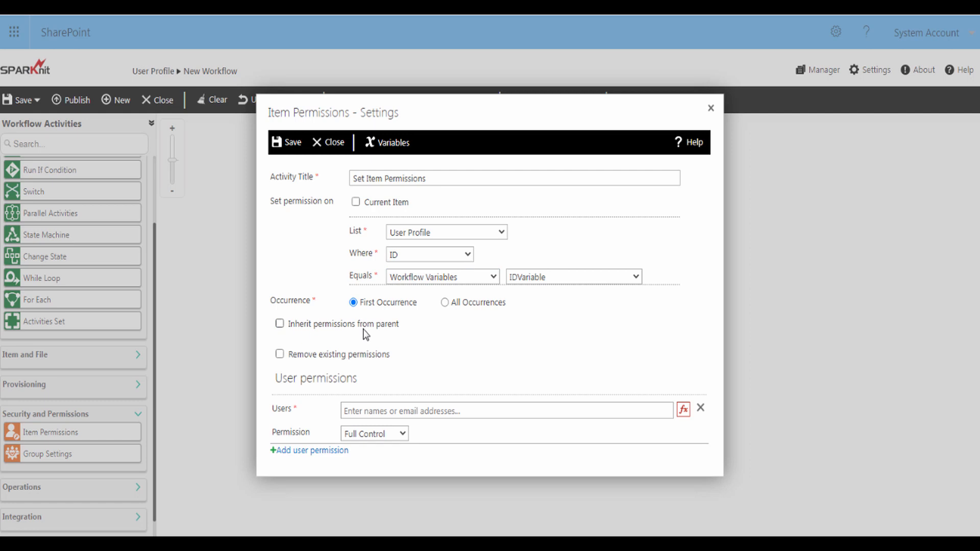
Remove existing permissions and grant the SPARK Owners group access
{"action": "left_click", "coordinate": [280, 355]}
{"action": "left_click", "coordinate": [355, 409]}
{"action": "type", "text": "Spark"}
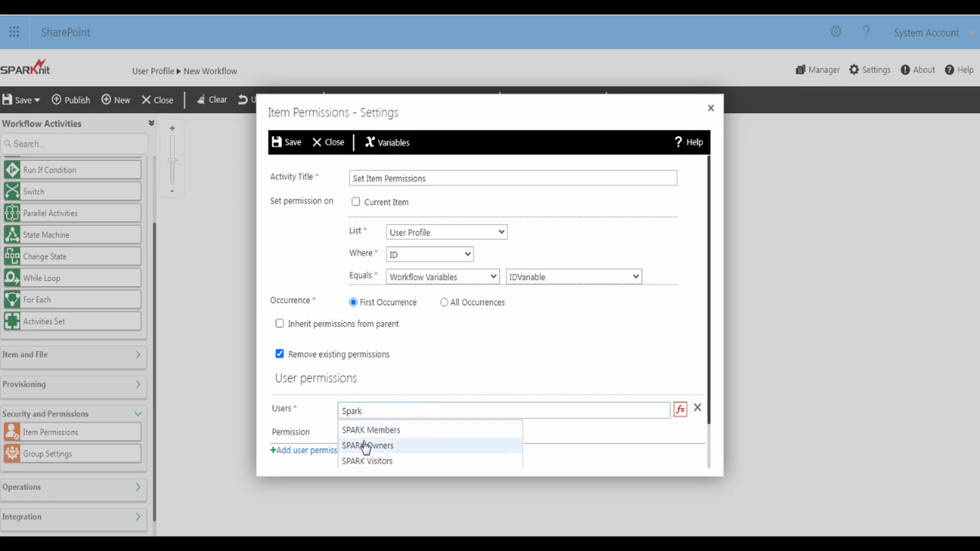
{"action": "left_click", "coordinate": [365, 446]}
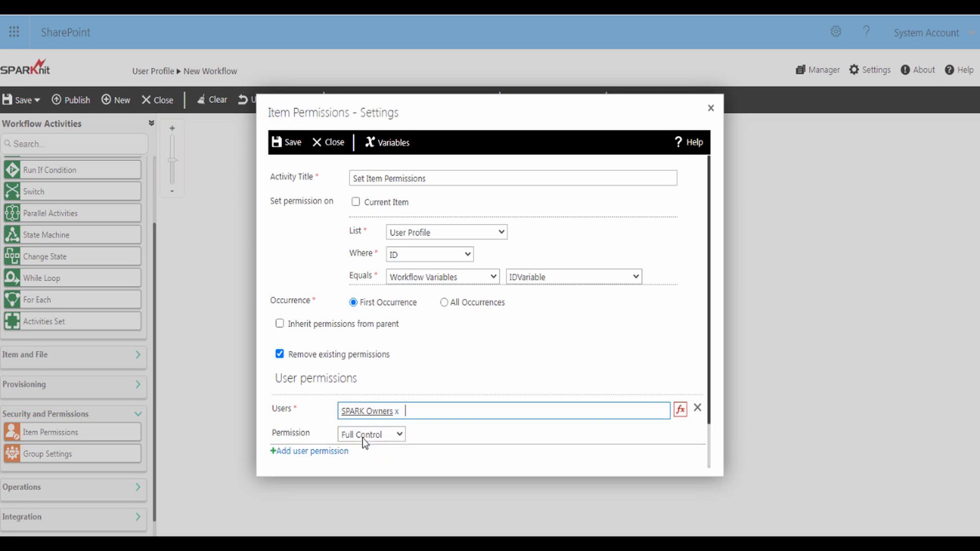
Add EmployeeVariable as a second user with Contribute permission
{"action": "left_click", "coordinate": [329, 452]}
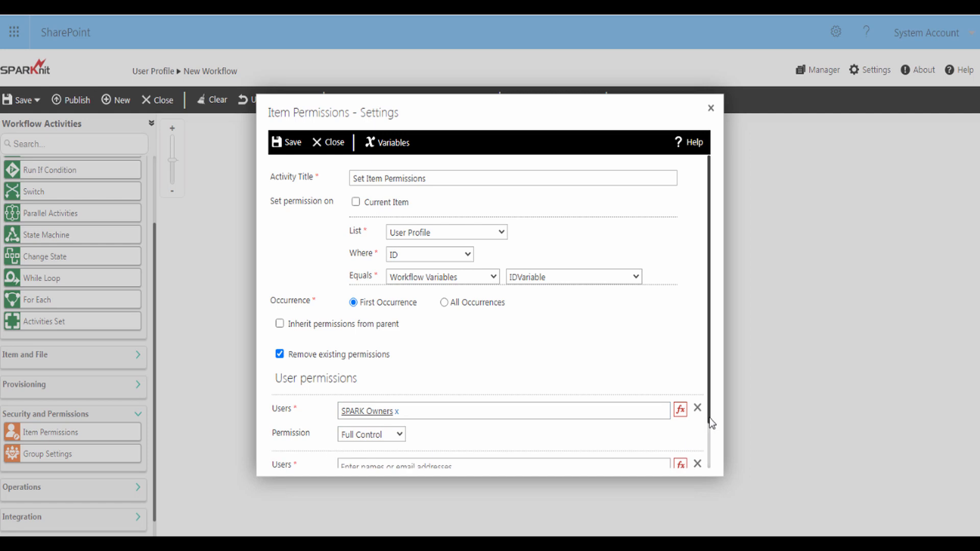
{"action": "left_click_drag", "start_coordinate": [709, 426], "coordinate": [708, 464]}
{"action": "left_click", "coordinate": [648, 418]}
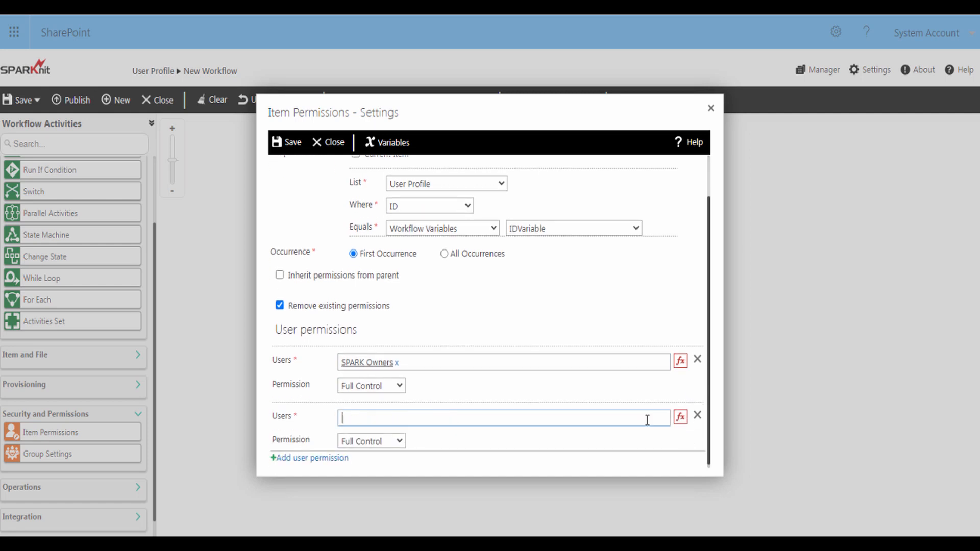
{"action": "left_click", "coordinate": [680, 418]}
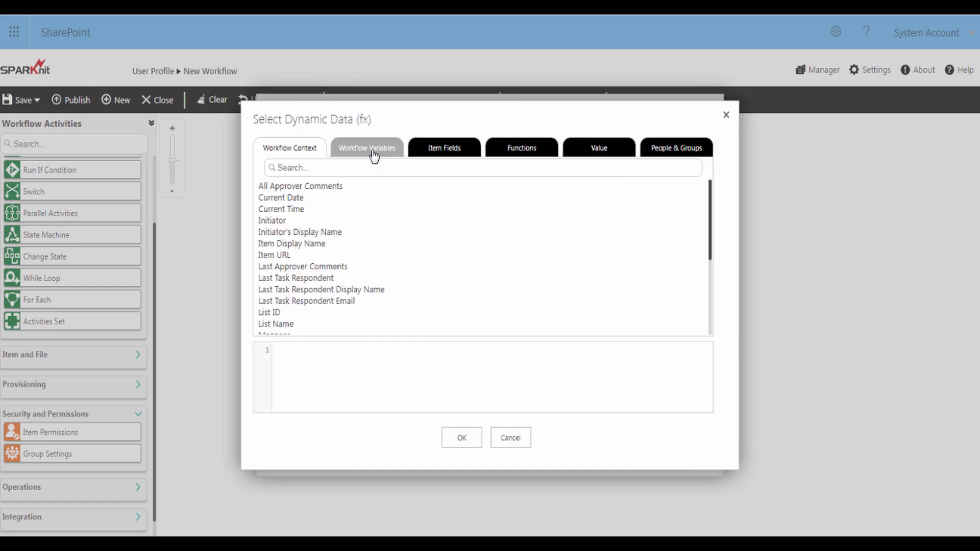
{"action": "left_click", "coordinate": [371, 154]}
{"action": "left_click", "coordinate": [302, 189]}
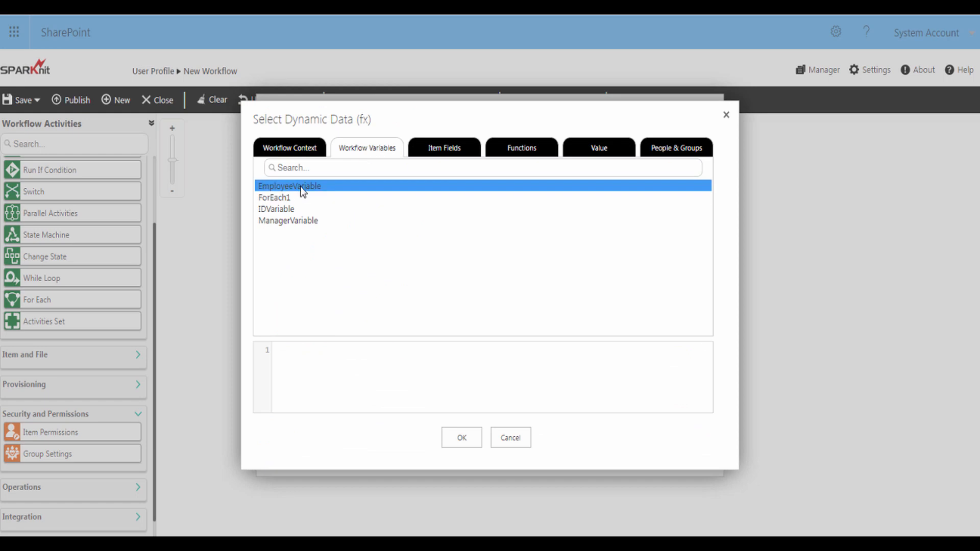
{"action": "double_click", "coordinate": [303, 189]}
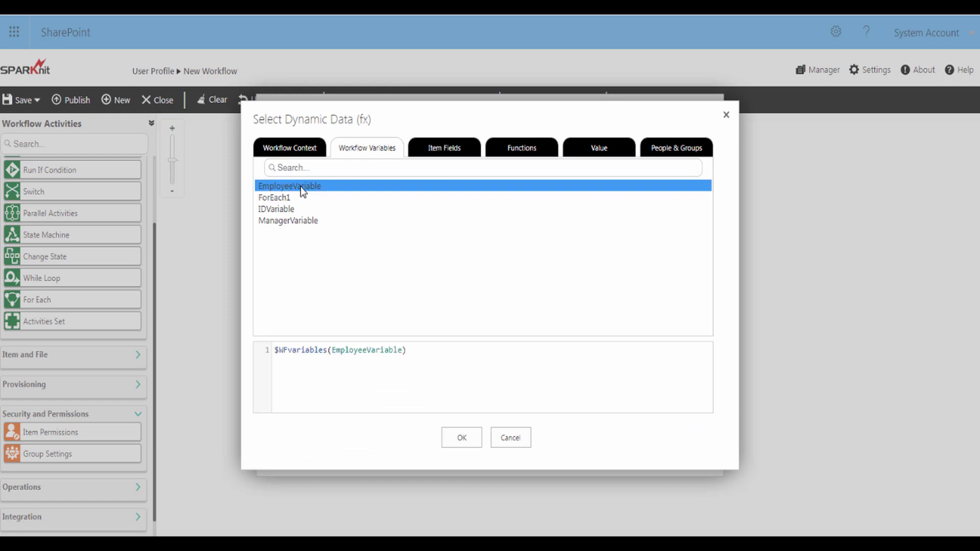
{"action": "left_click", "coordinate": [457, 443]}
{"action": "left_click", "coordinate": [372, 441]}
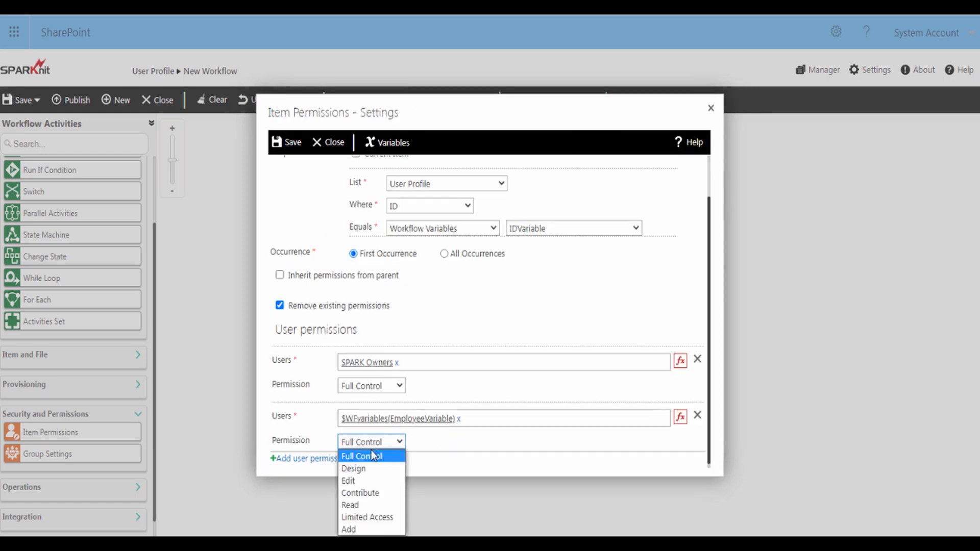
{"action": "left_click", "coordinate": [374, 494]}
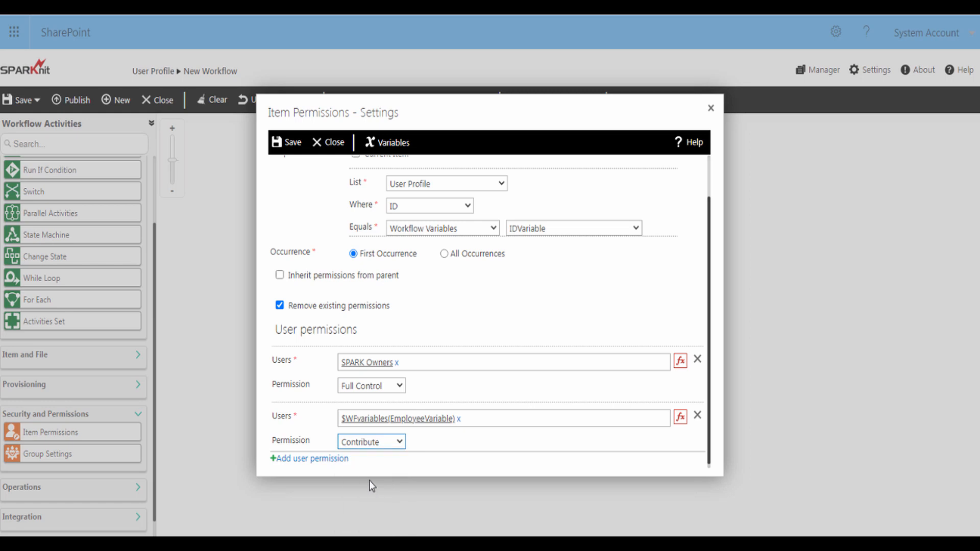
Add ManagerVariable as a third user with Contribute, then save the permission settings
{"action": "left_click", "coordinate": [322, 460]}
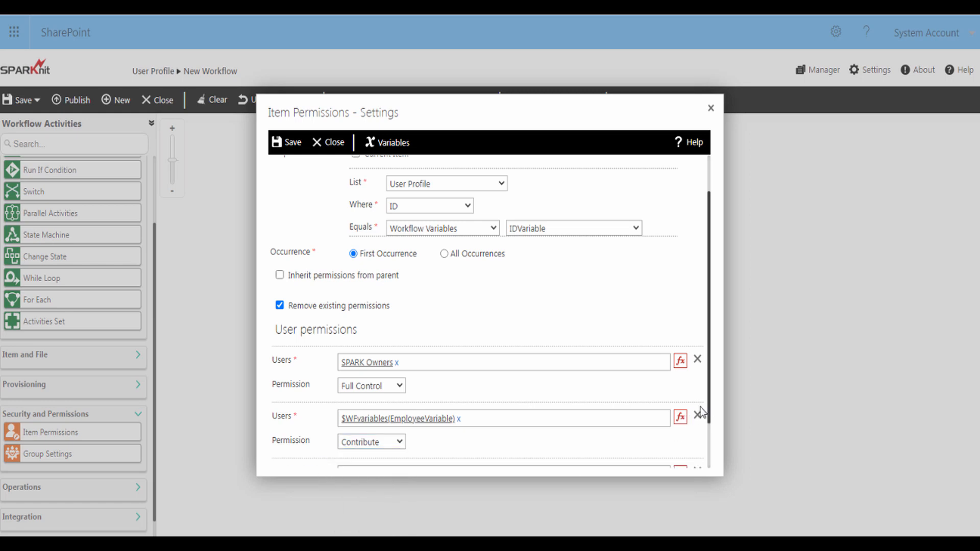
{"action": "left_click_drag", "start_coordinate": [711, 407], "coordinate": [709, 462]}
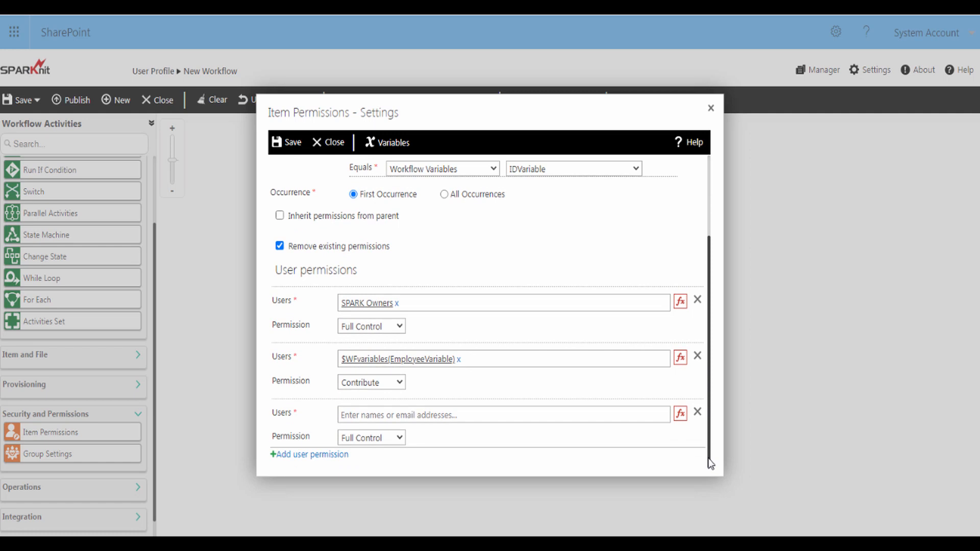
{"action": "left_click", "coordinate": [644, 415]}
{"action": "left_click", "coordinate": [680, 414]}
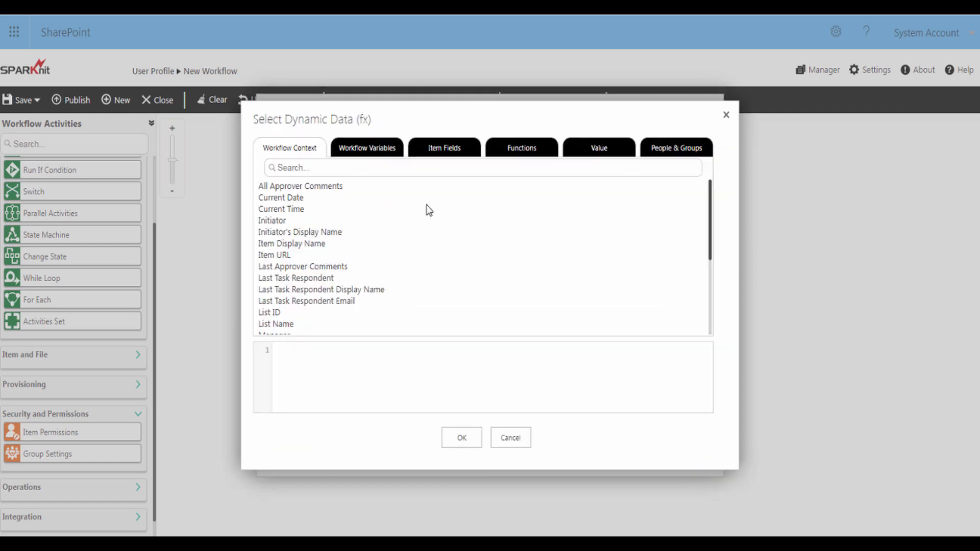
{"action": "left_click", "coordinate": [374, 151]}
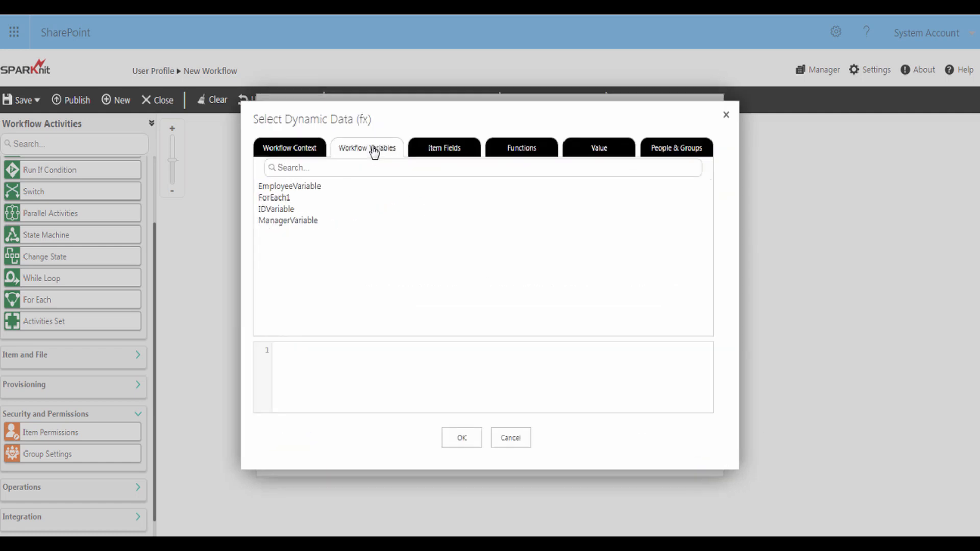
{"action": "left_click", "coordinate": [305, 223]}
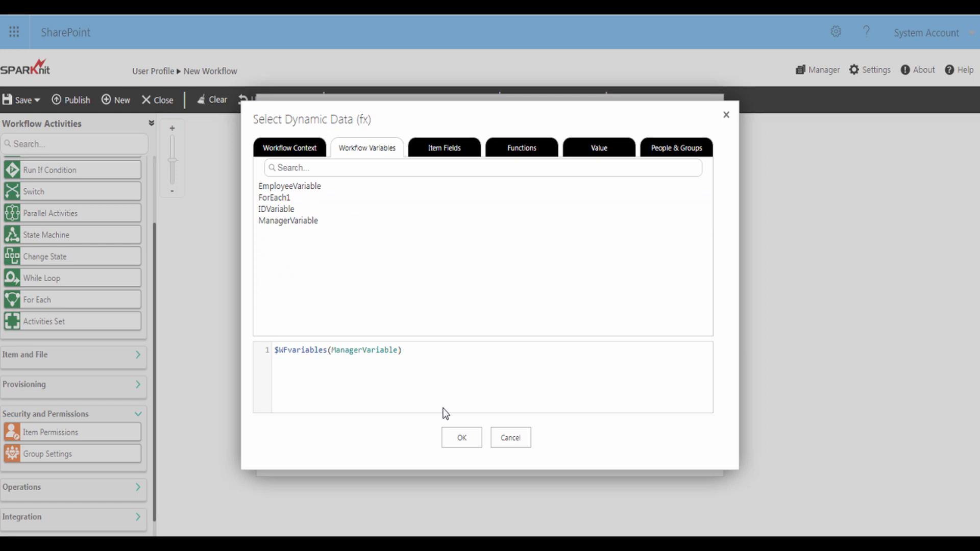
{"action": "left_click", "coordinate": [465, 440]}
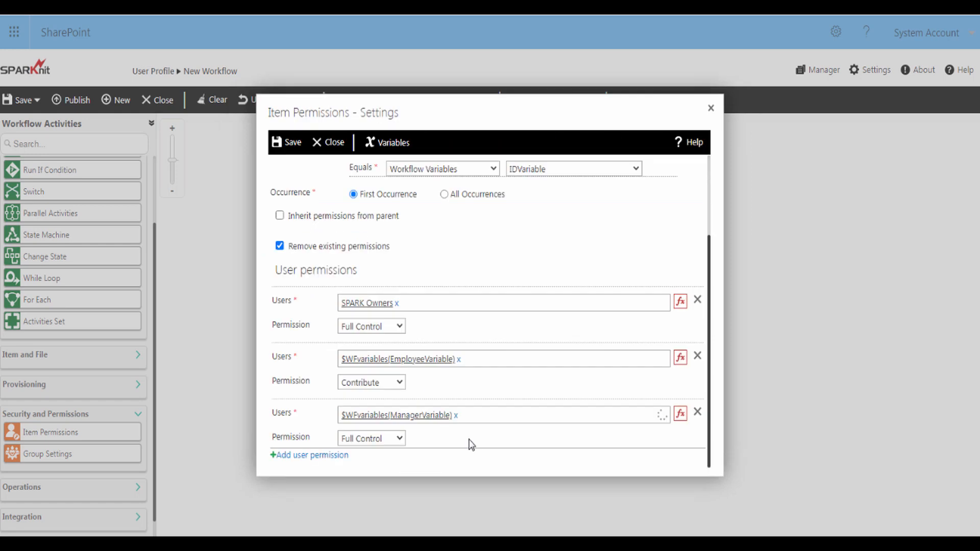
{"action": "left_click", "coordinate": [398, 438]}
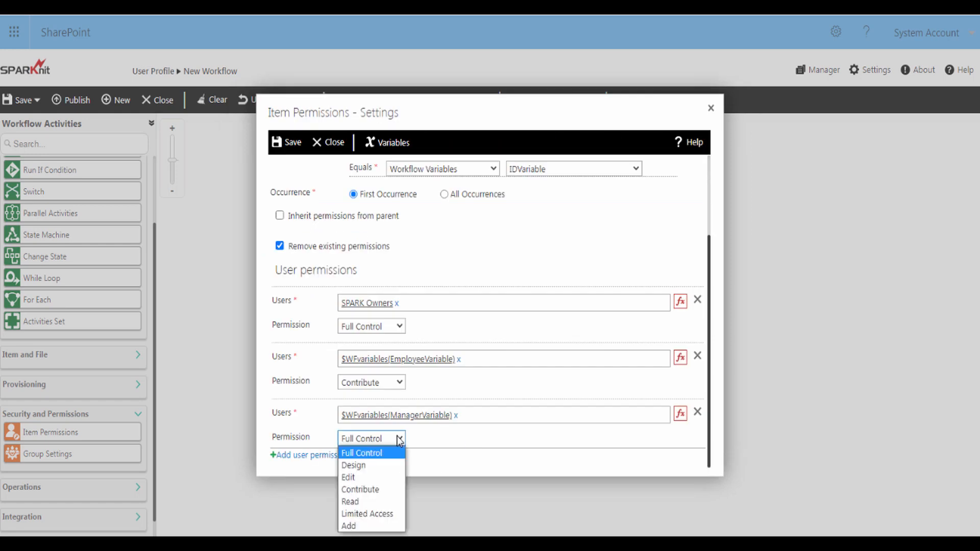
{"action": "left_click", "coordinate": [376, 490]}
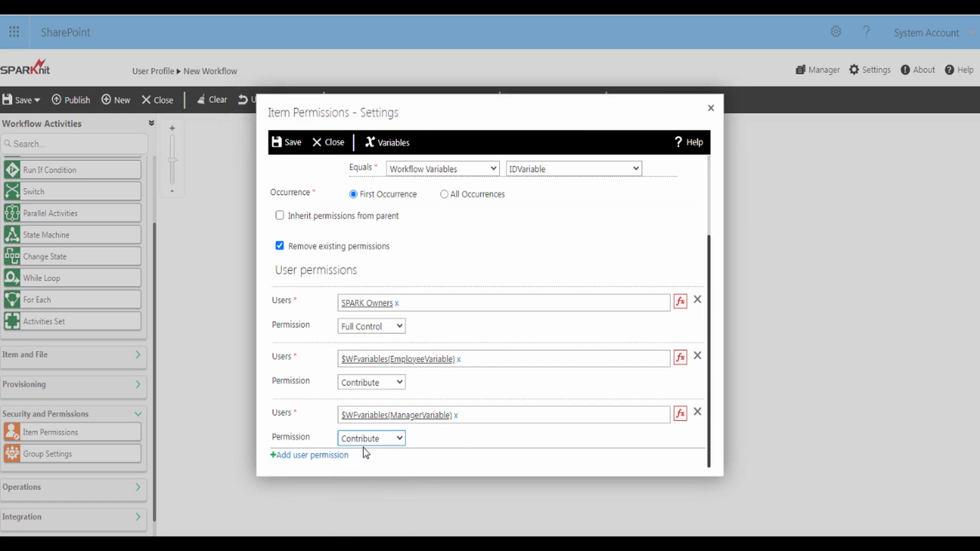
{"action": "left_click", "coordinate": [293, 144]}
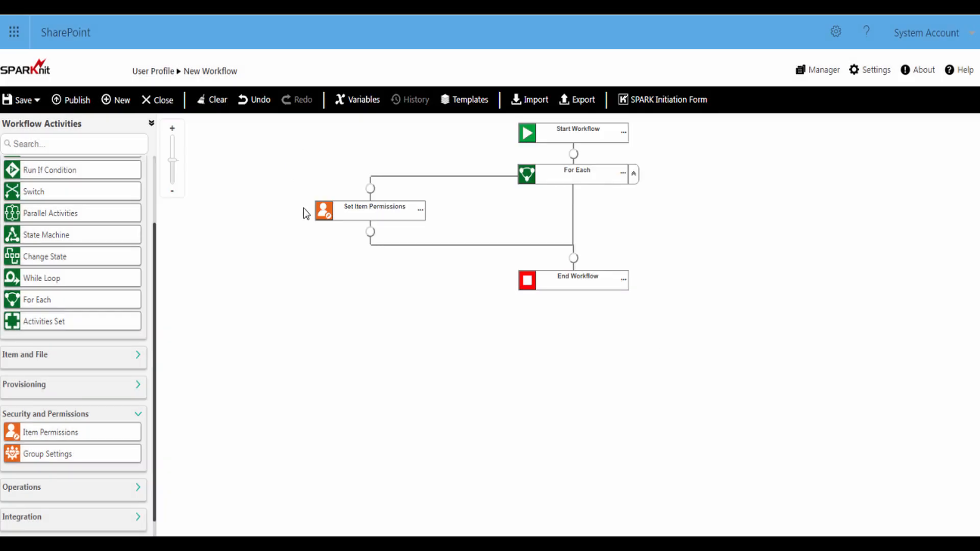
Publish the workflow under its prefilled title 'Edit Permission for User Profile', then return to User Profile
{"action": "left_click", "coordinate": [75, 102]}
{"action": "left_click", "coordinate": [273, 217]}
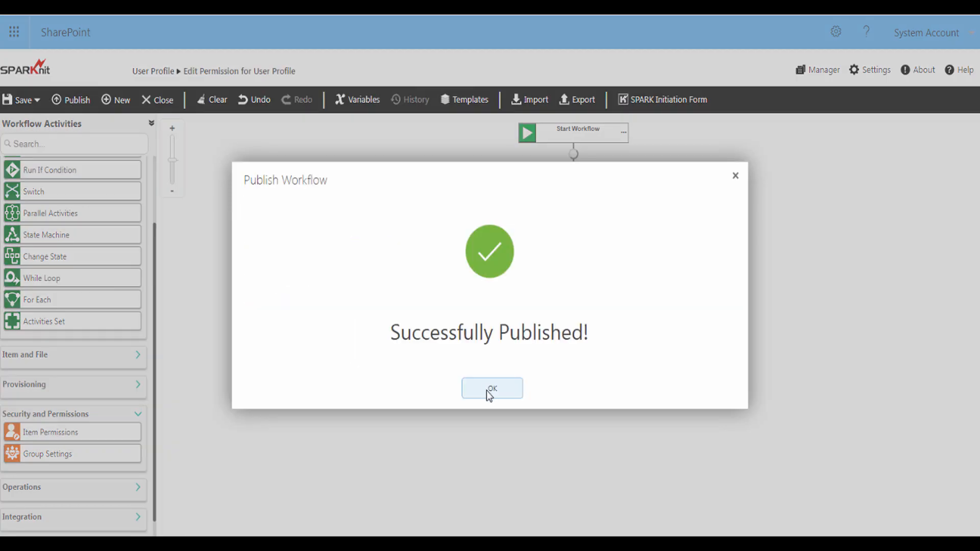
{"action": "left_click", "coordinate": [492, 391]}
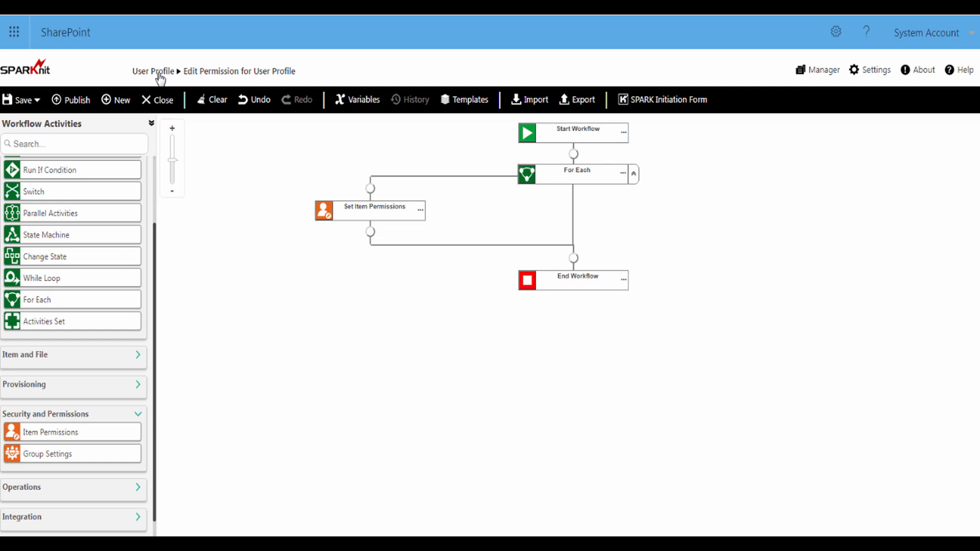
{"action": "left_click", "coordinate": [159, 75]}
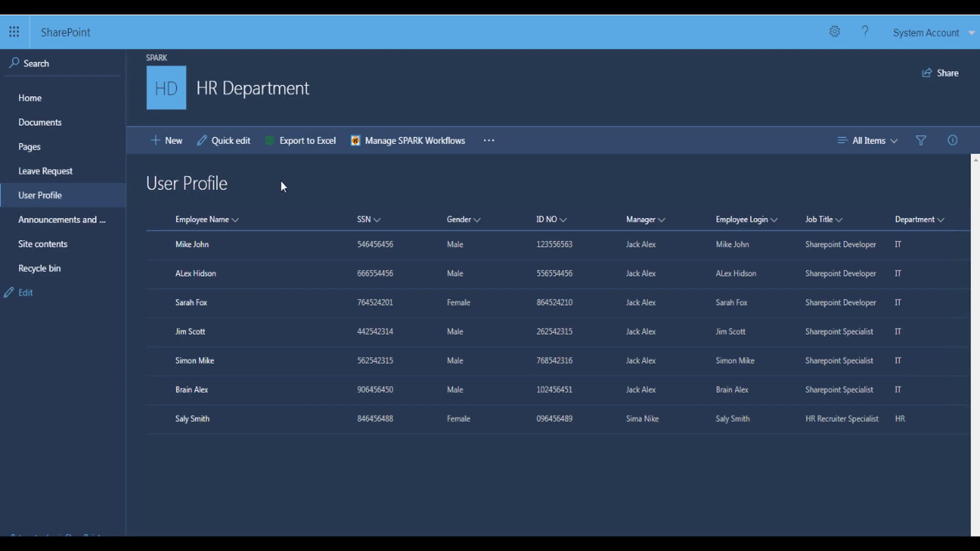
From the first profile item's More > Workflow page, start Edit Permission for User Profile
{"action": "left_click", "coordinate": [158, 245]}
{"action": "left_click", "coordinate": [334, 248]}
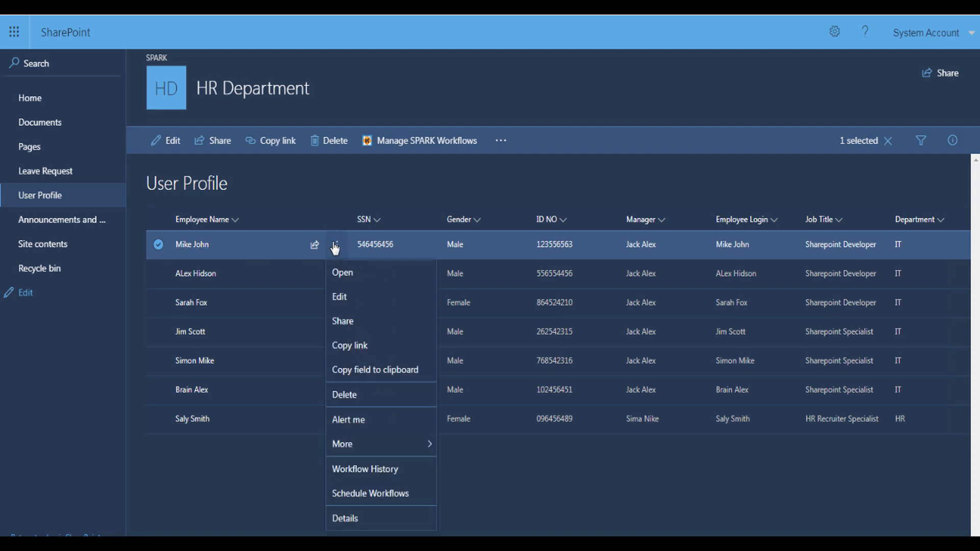
{"action": "mouse_move", "coordinate": [395, 450]}
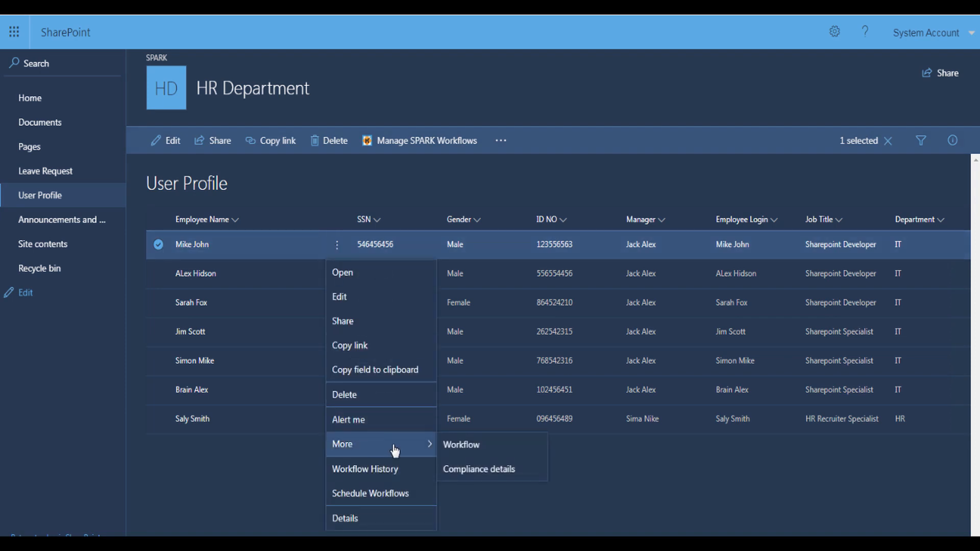
{"action": "left_click", "coordinate": [461, 445]}
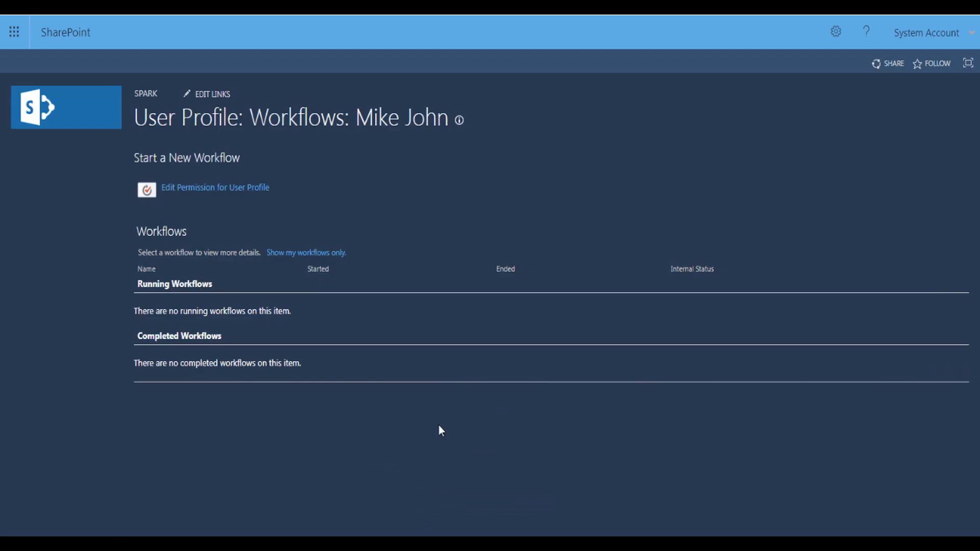
{"action": "left_click", "coordinate": [175, 190]}
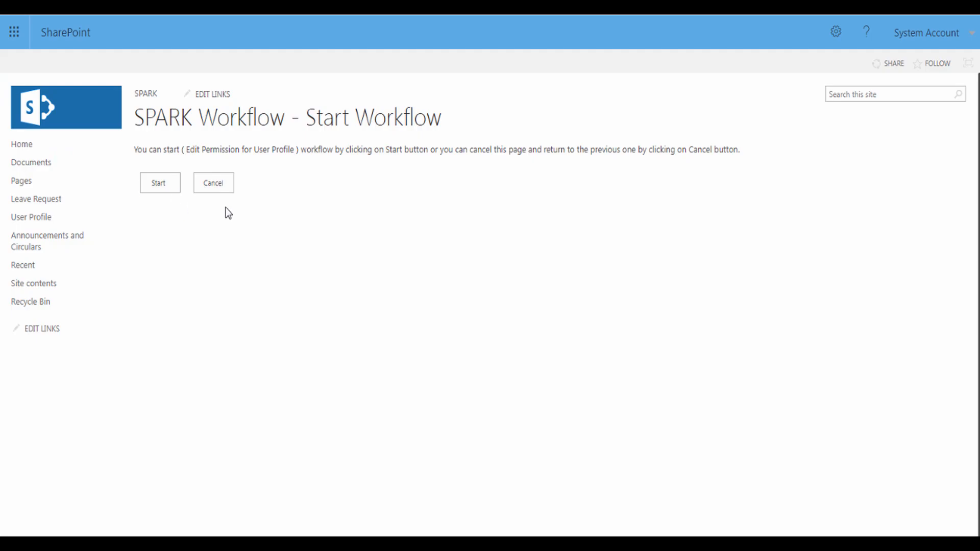
{"action": "left_click", "coordinate": [160, 189]}
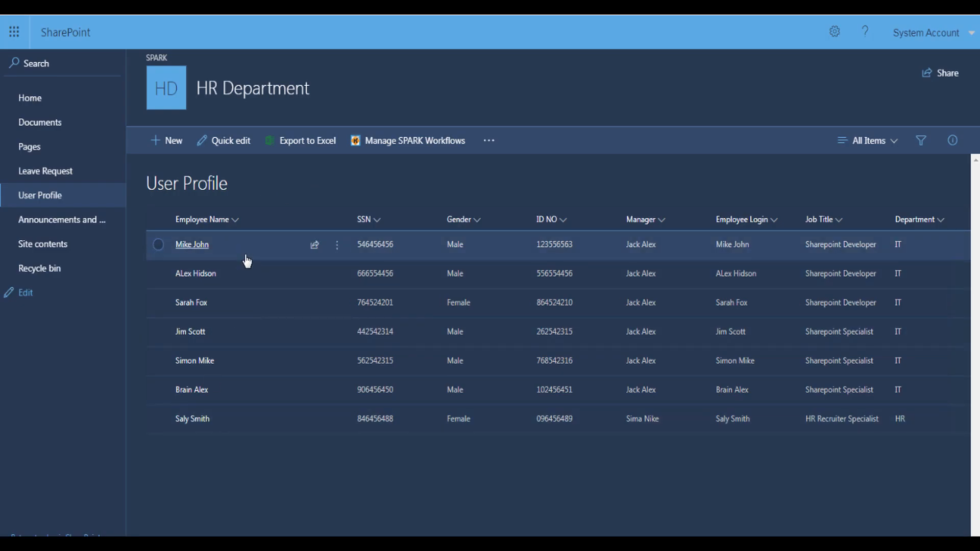
{"action": "left_click", "coordinate": [158, 245]}
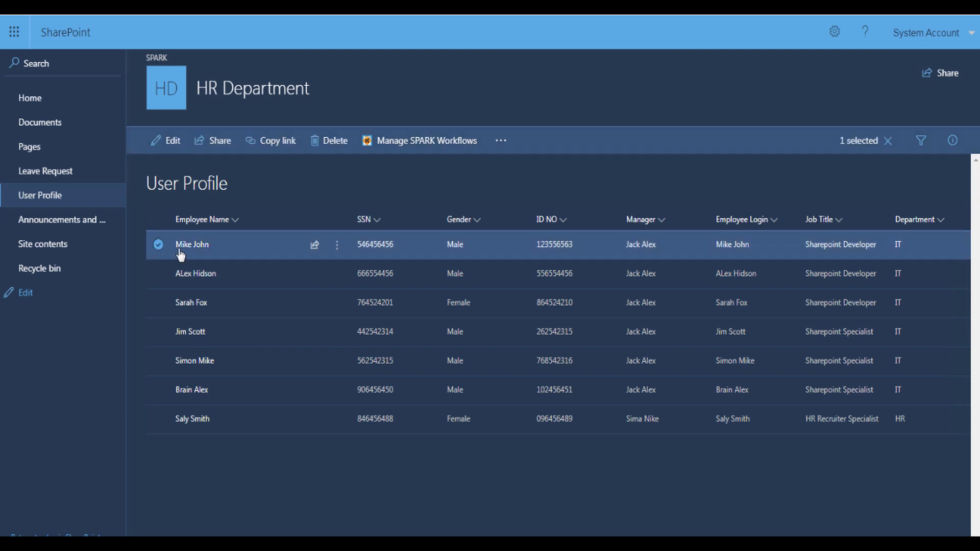
{"action": "left_click", "coordinate": [336, 247]}
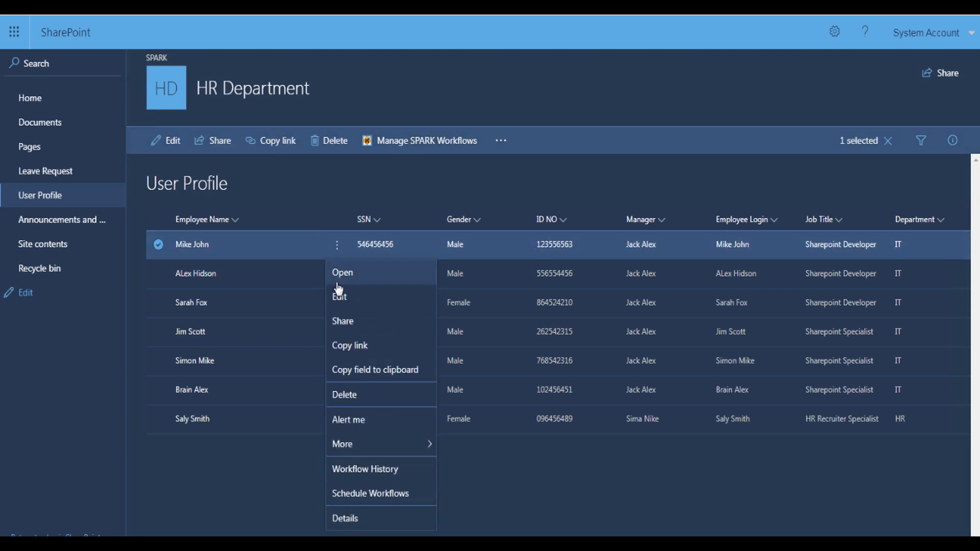
{"action": "left_click", "coordinate": [342, 327]}
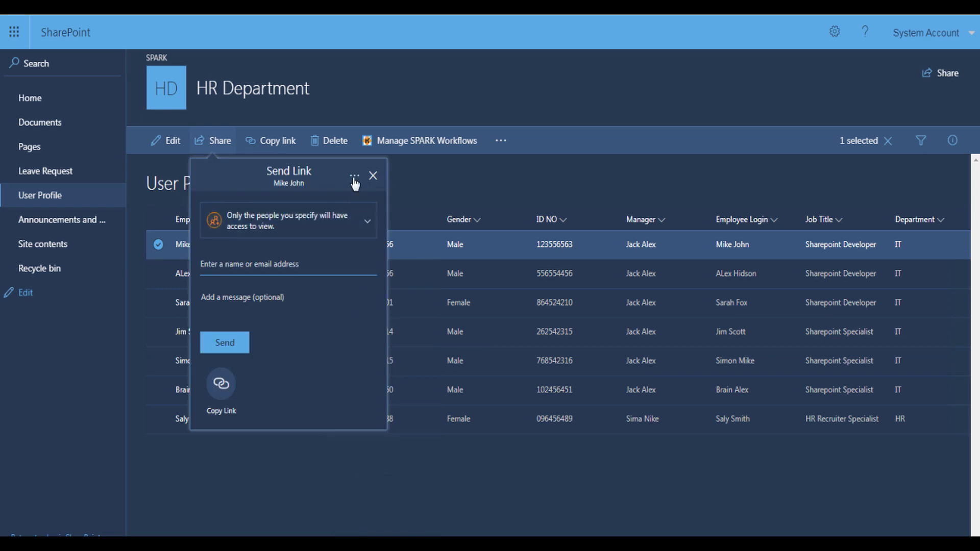
{"action": "left_click", "coordinate": [355, 176]}
{"action": "left_click", "coordinate": [371, 203]}
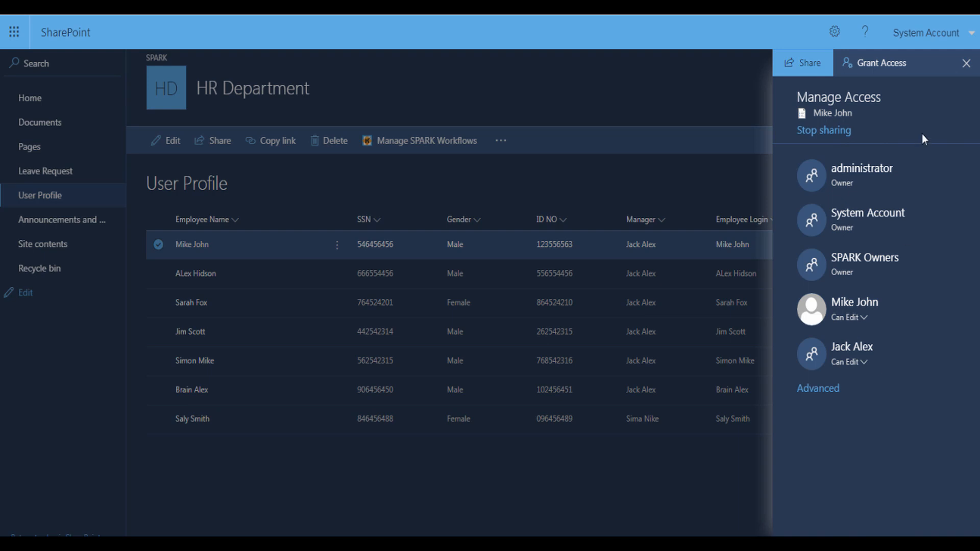
{"action": "left_click", "coordinate": [965, 63]}
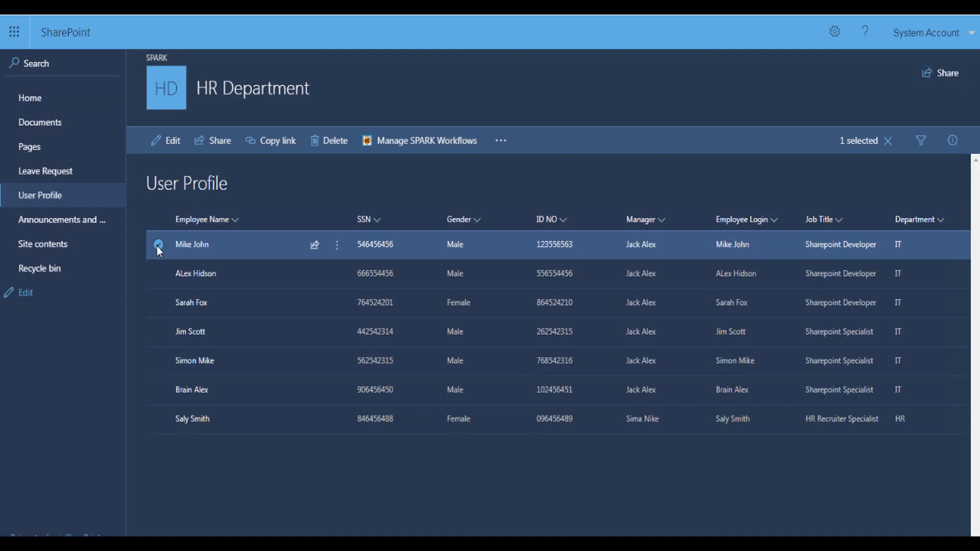
{"action": "left_click", "coordinate": [158, 245]}
{"action": "left_click", "coordinate": [158, 419]}
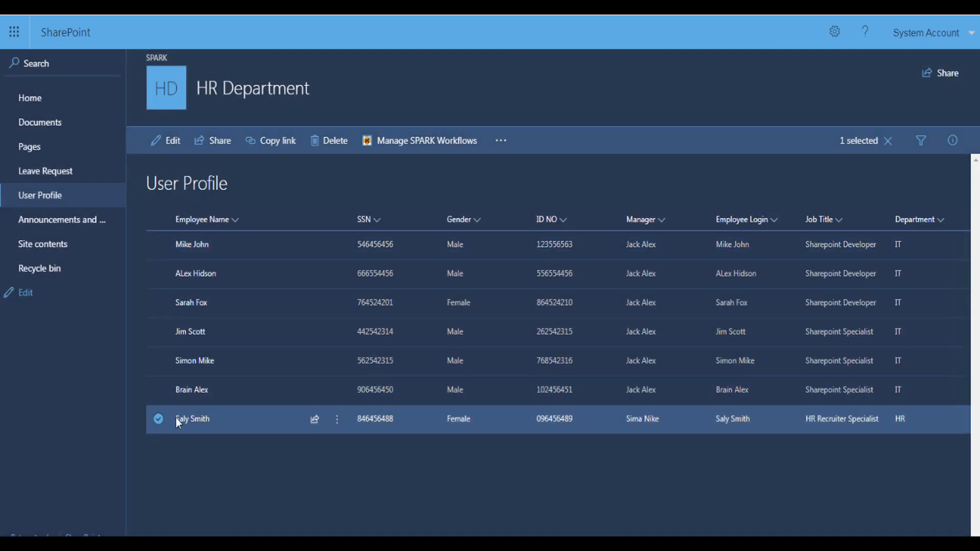
{"action": "left_click", "coordinate": [337, 421]}
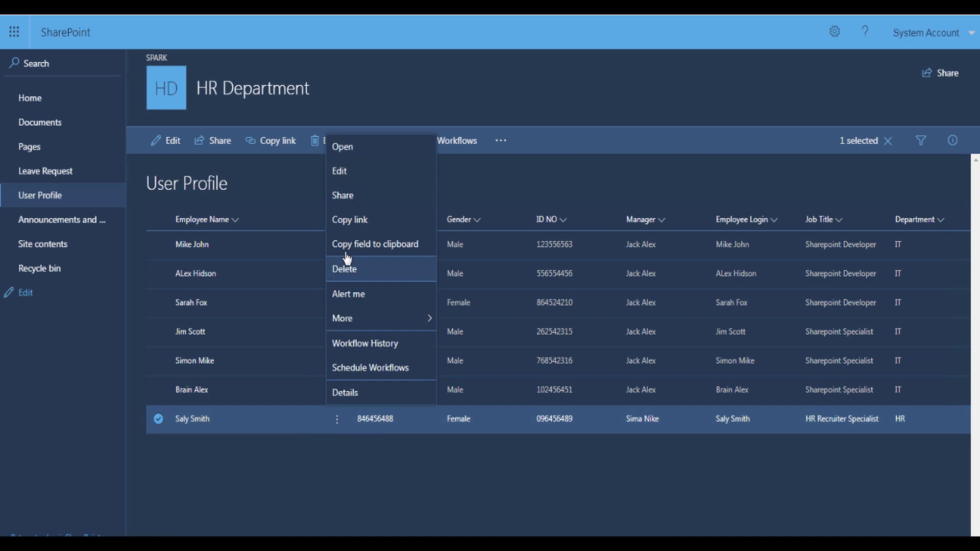
{"action": "left_click", "coordinate": [353, 203]}
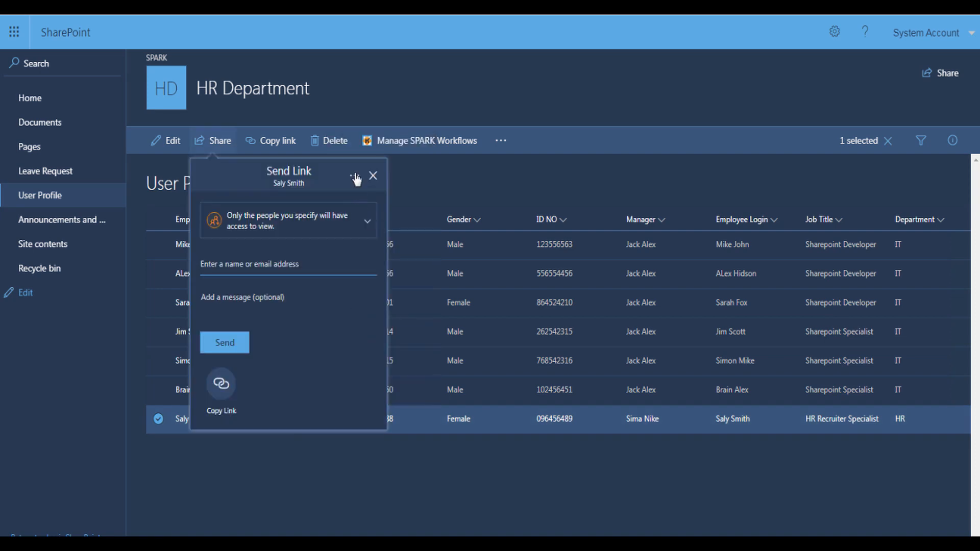
{"action": "left_click", "coordinate": [355, 175]}
{"action": "left_click", "coordinate": [365, 202]}
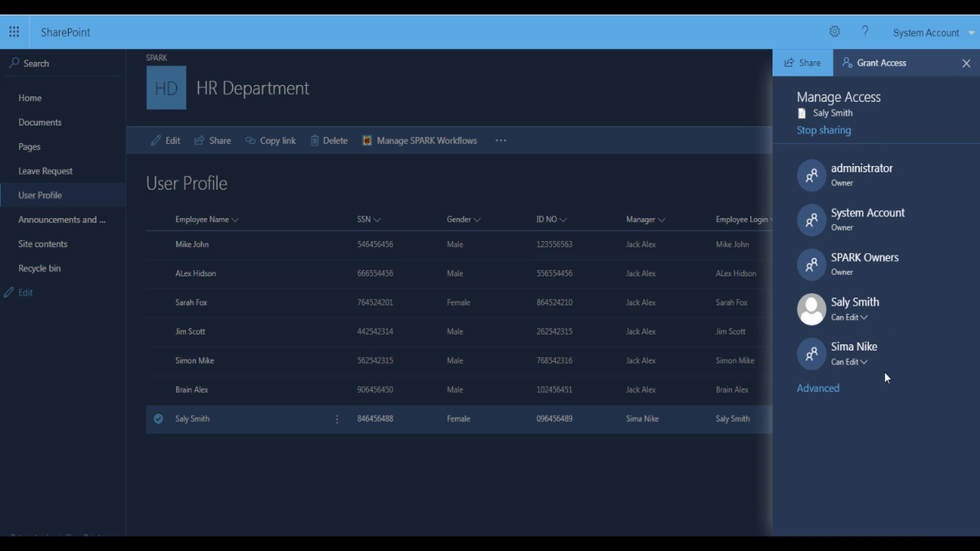
{"action": "left_click", "coordinate": [967, 64]}
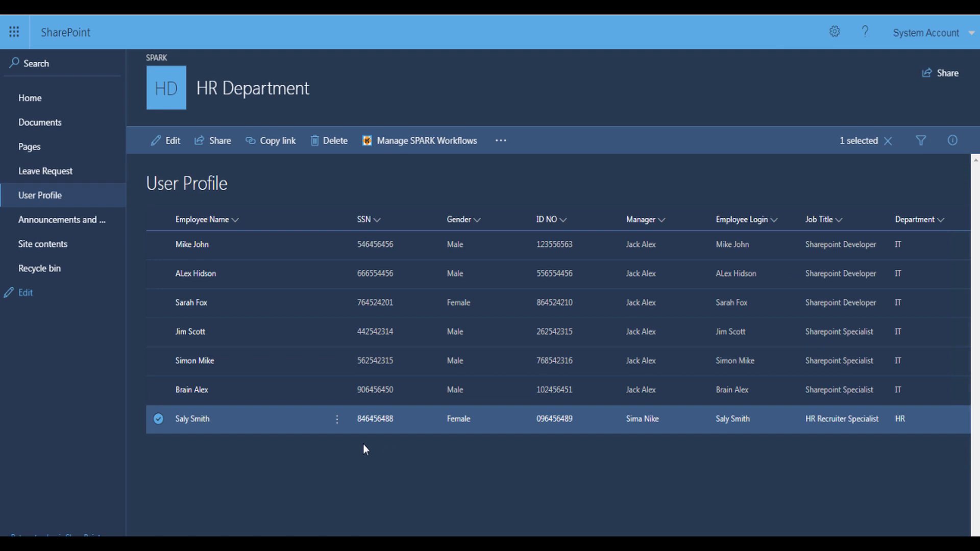
{"action": "left_click", "coordinate": [363, 446]}
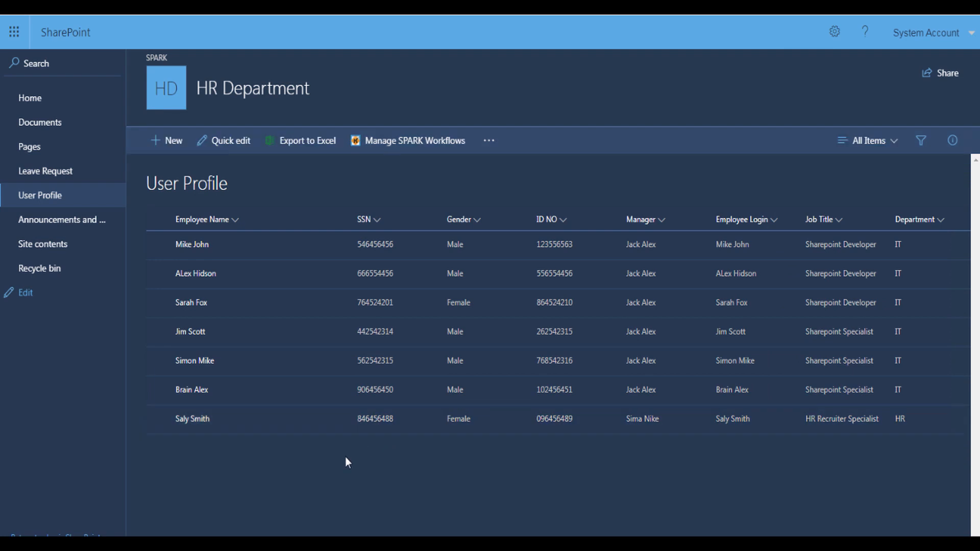